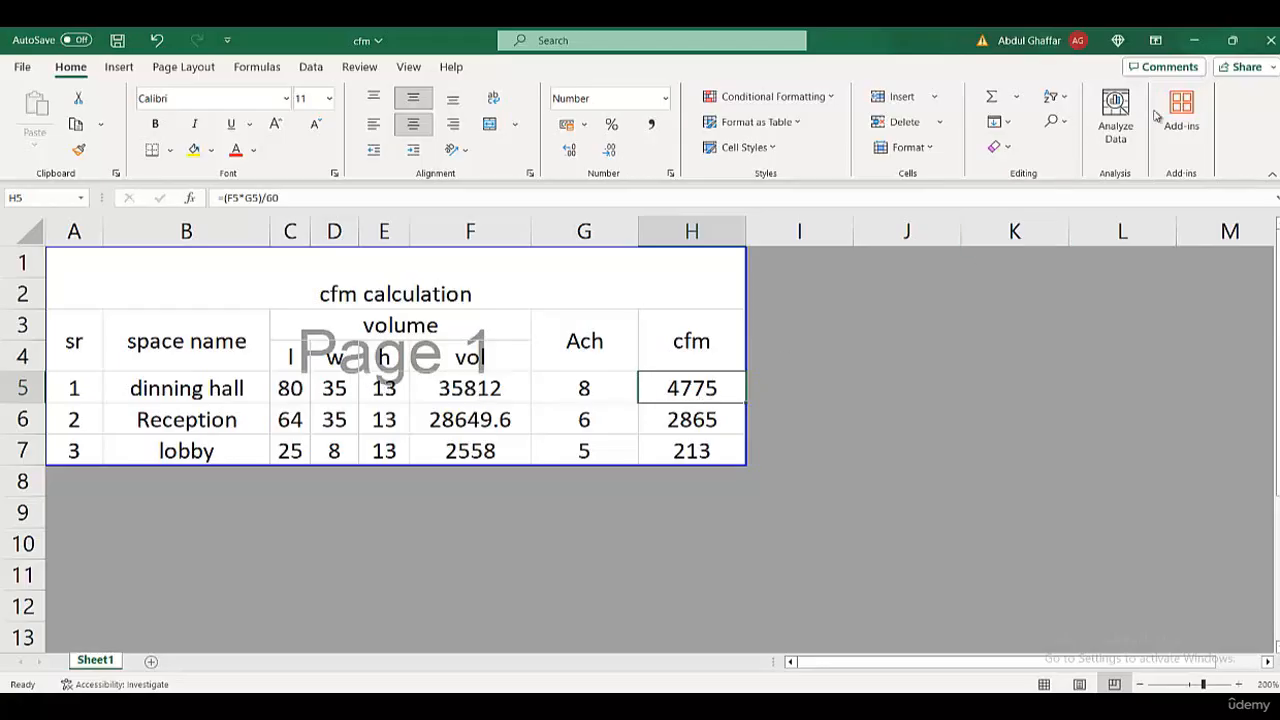
- Switch to Revit and start placing an air terminal in the 0 - Mech Spaces floor plan
click(1194, 40)
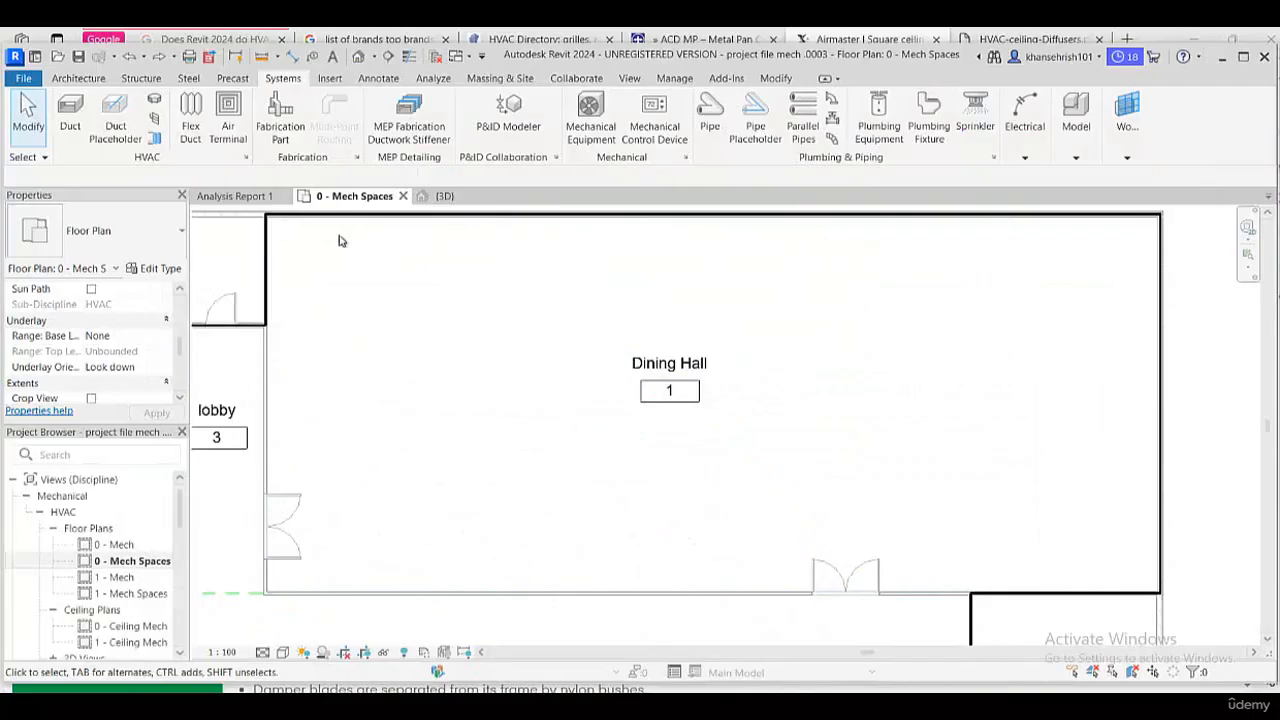
click(226, 106)
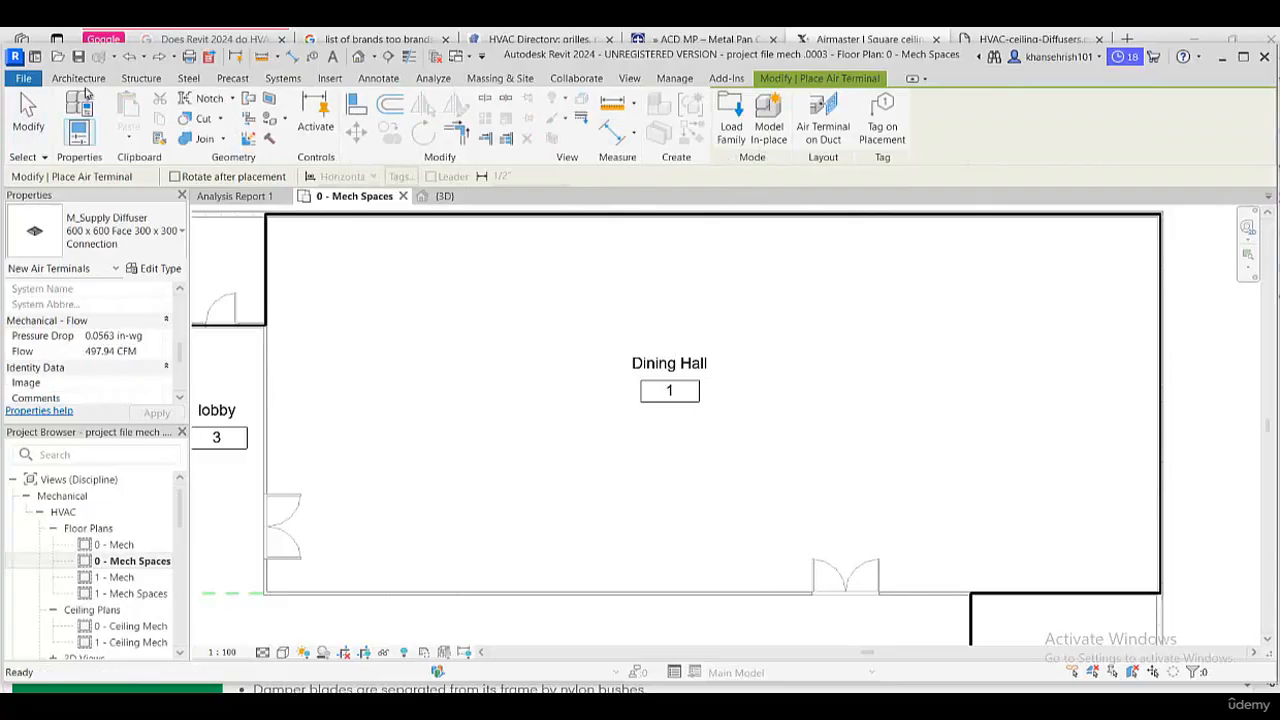
click(28, 112)
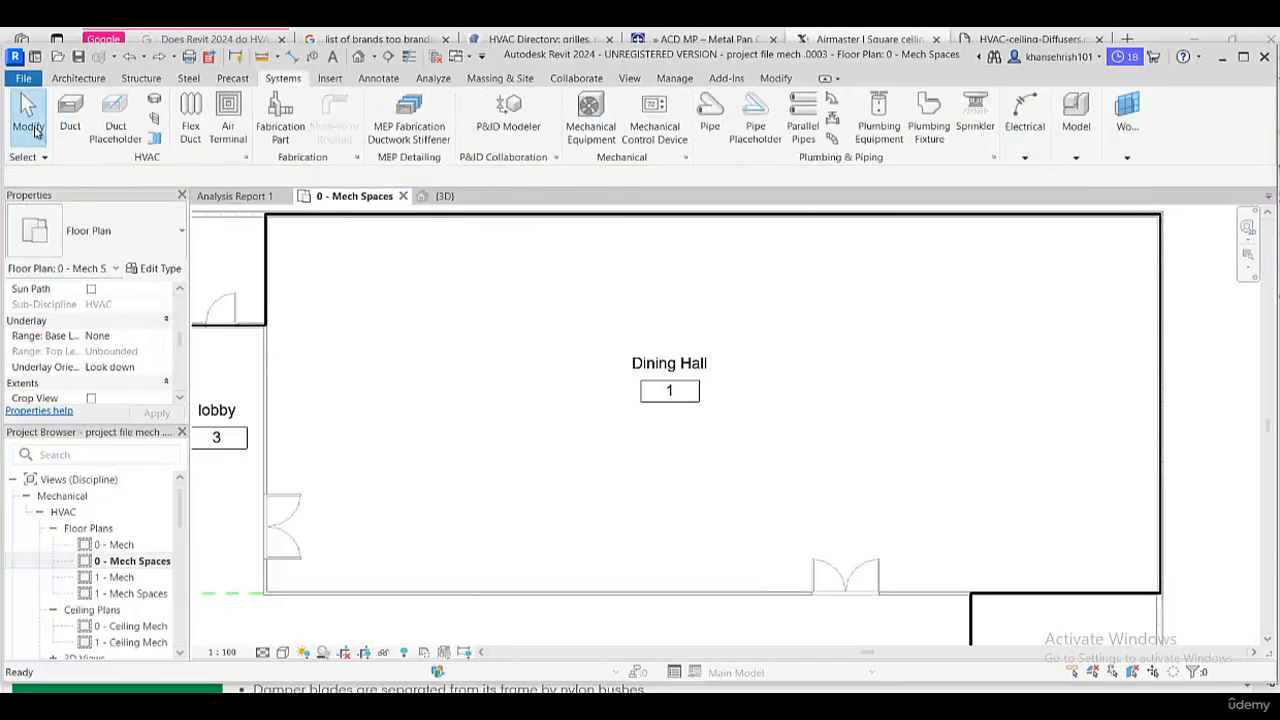
click(232, 126)
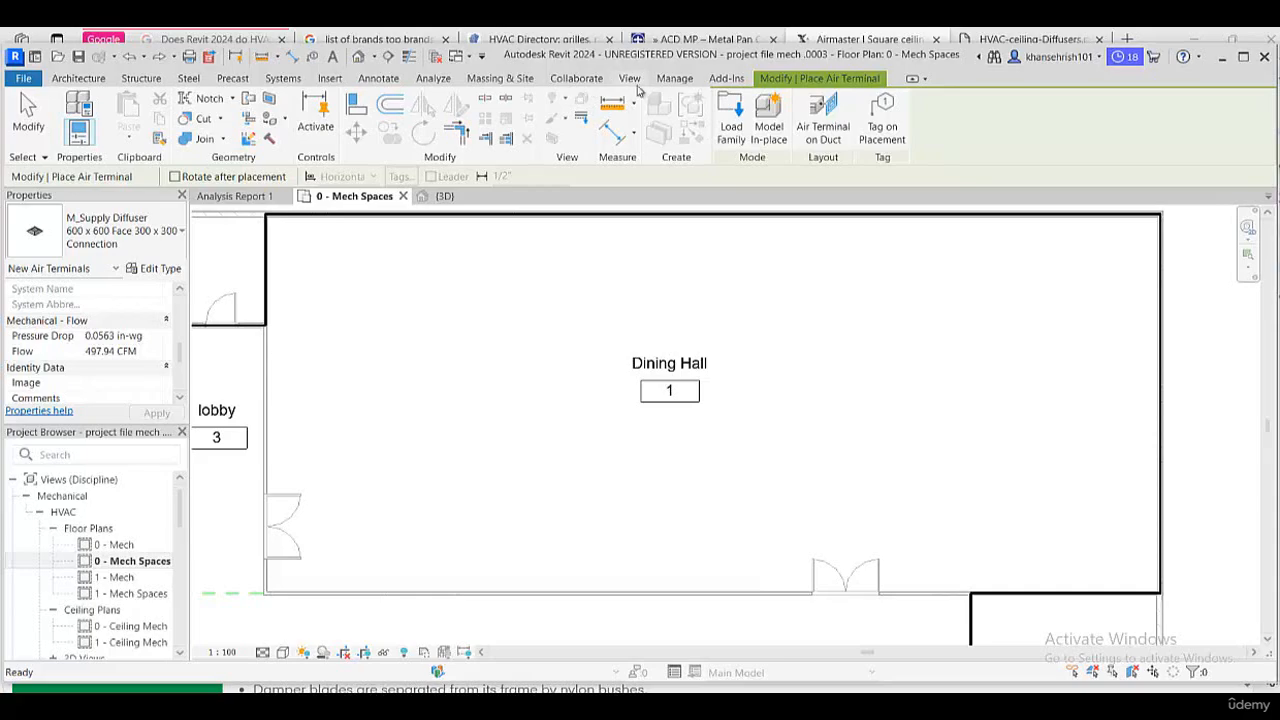
- Load the M_Supply Diffuser family from the Air Terminals library folder for placement
click(738, 130)
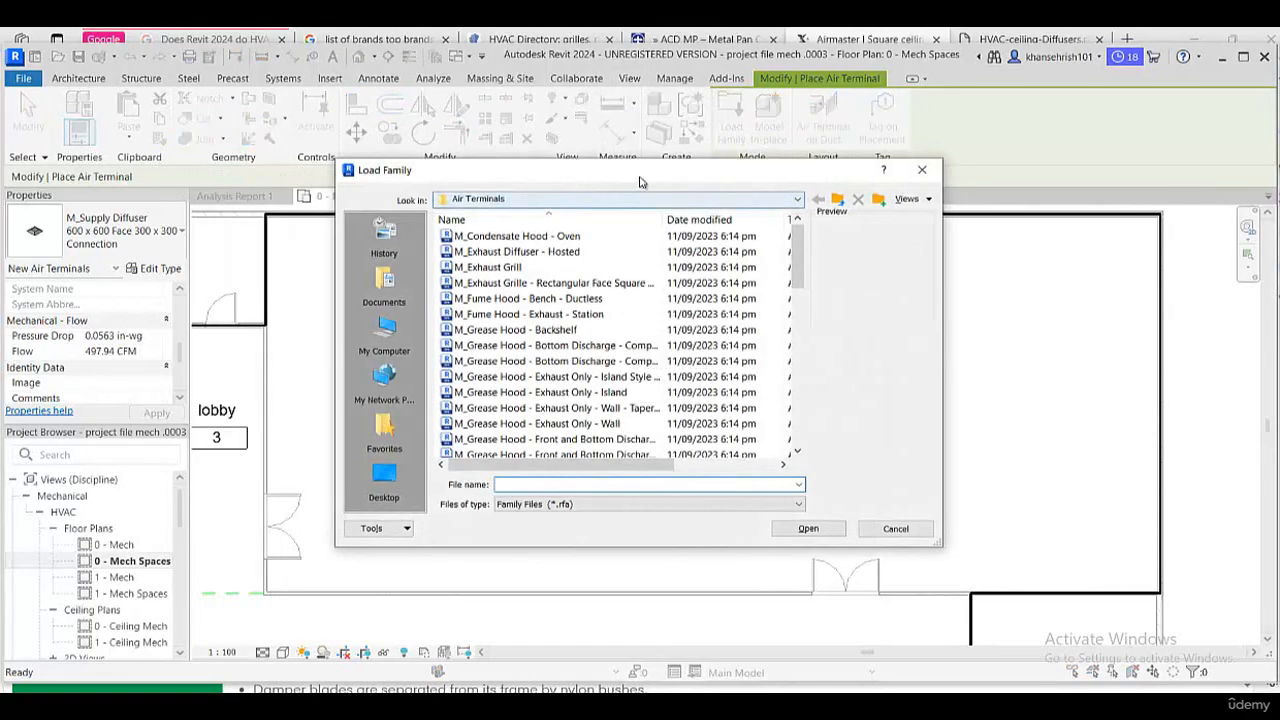
click(649, 204)
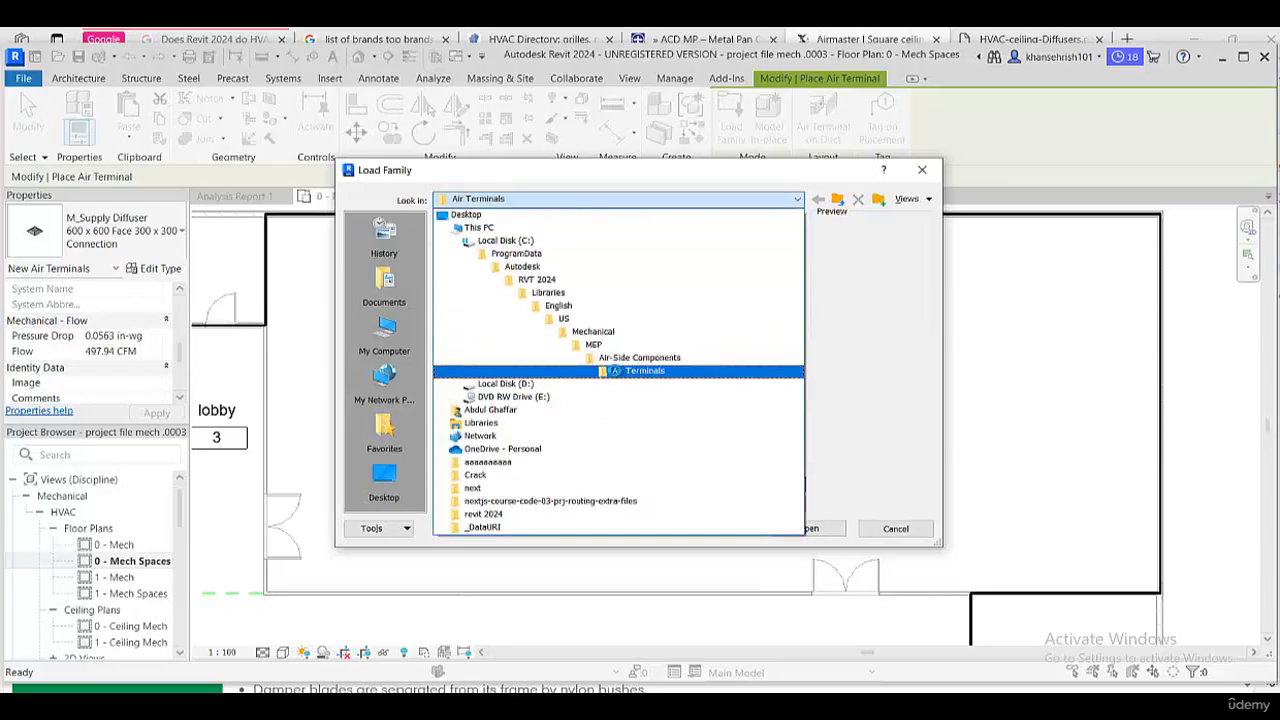
click(614, 370)
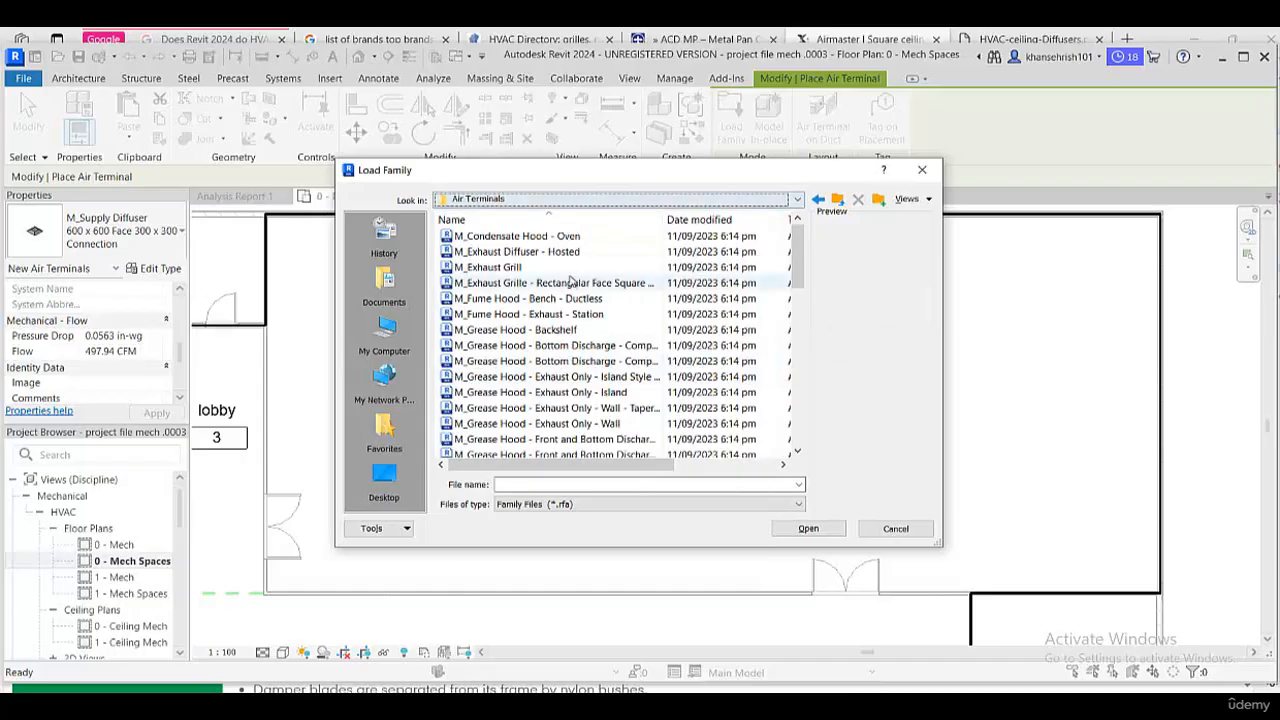
scroll(571, 283, down, 5)
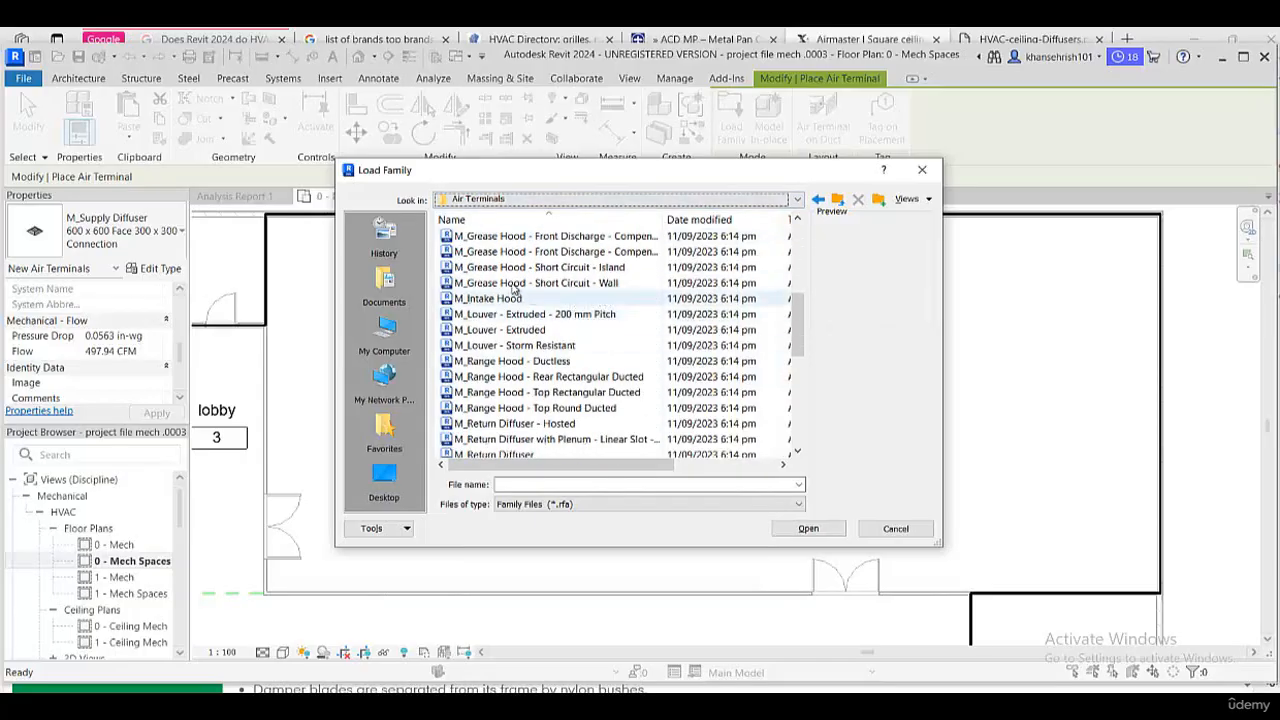
scroll(505, 360, down, 2)
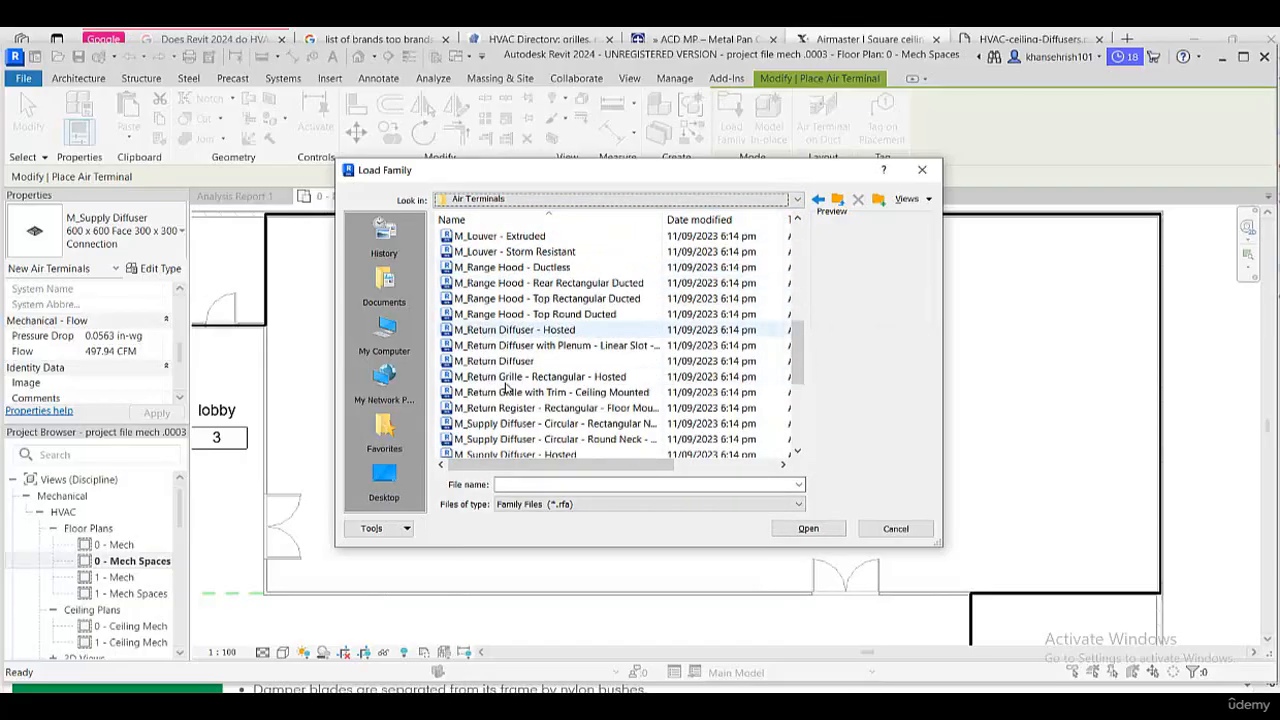
scroll(507, 388, down, 2)
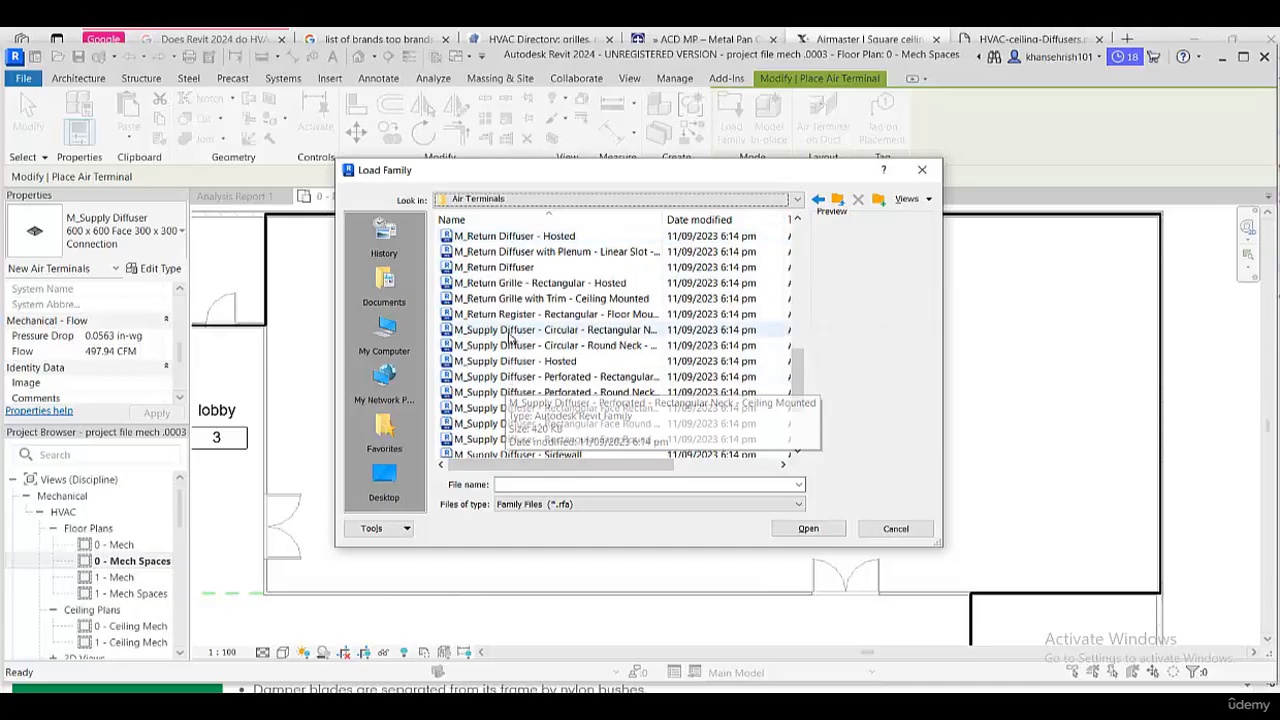
scroll(520, 410, down, 2)
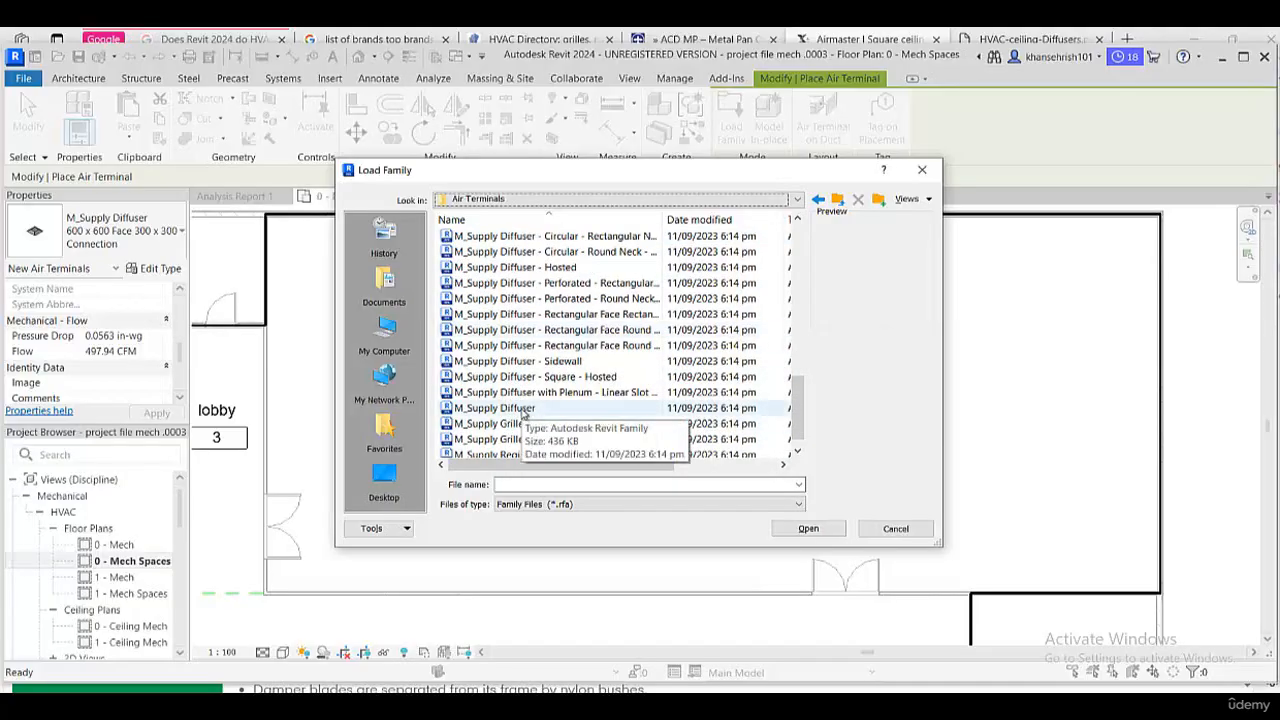
click(522, 409)
scroll(540, 415, down, 1)
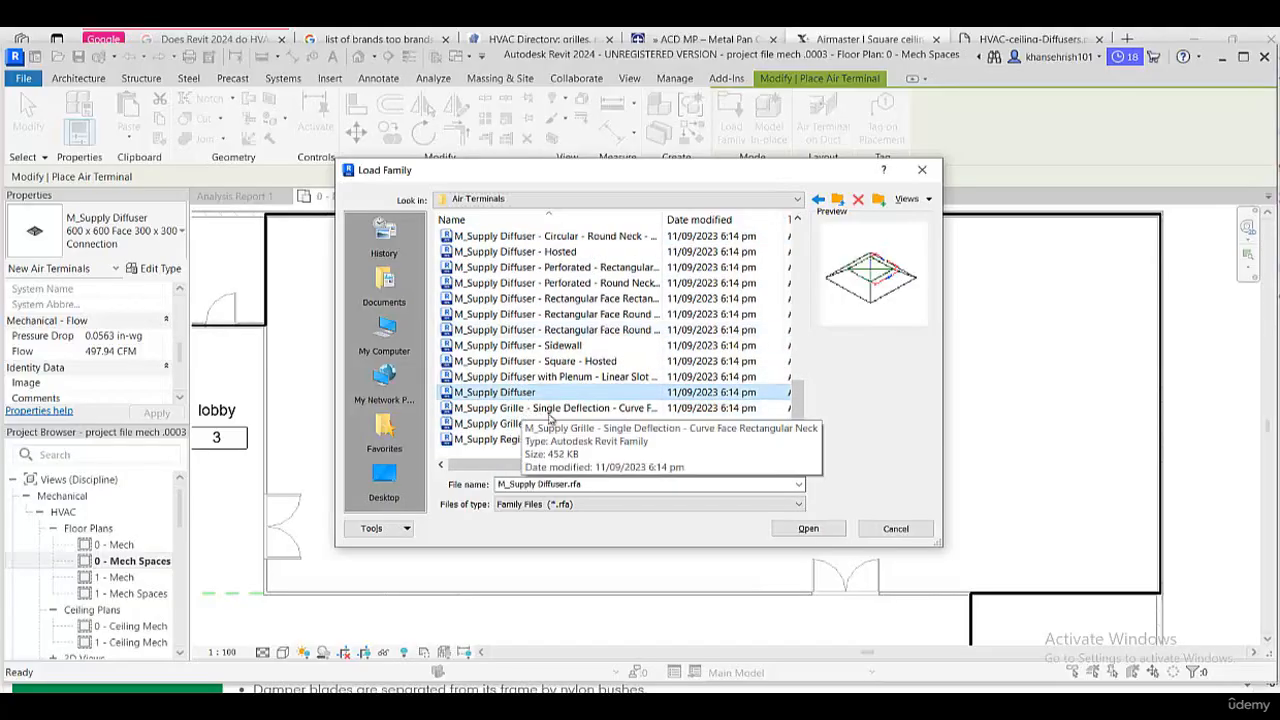
click(808, 528)
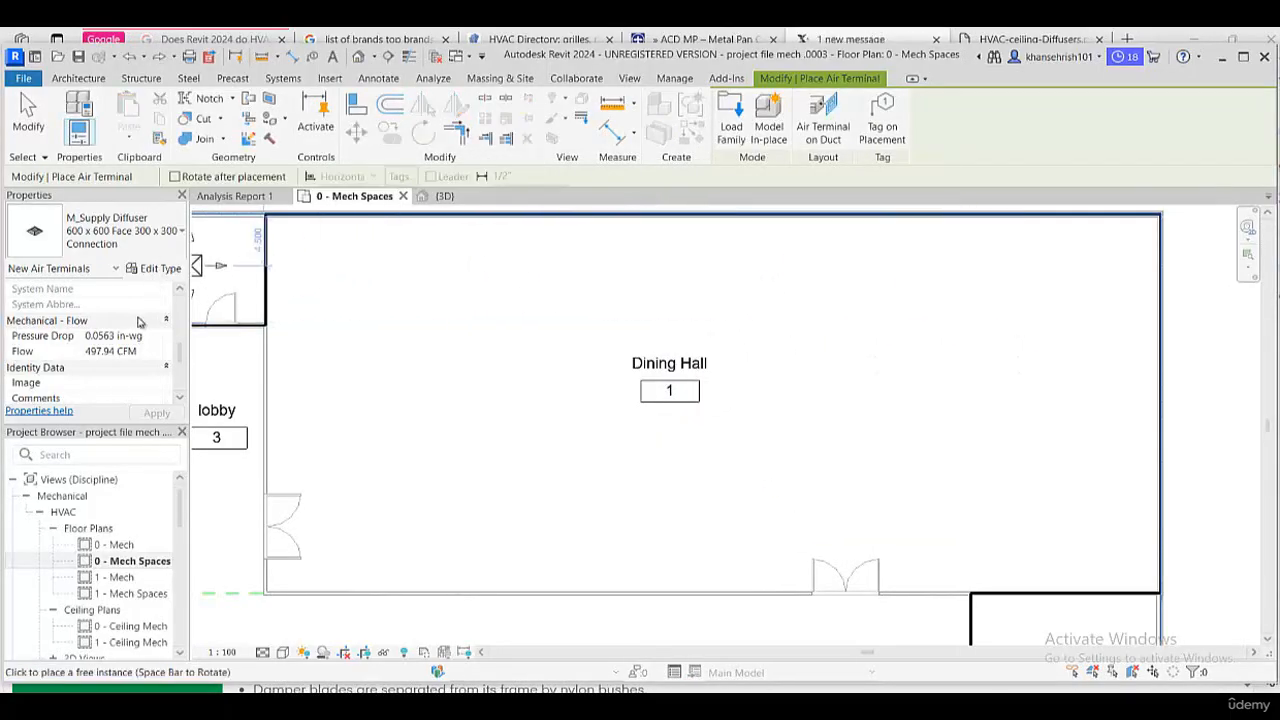
- Set the flow of the new M_Supply Diffuser air terminal to 600 CFM
scroll(140, 320, up, 5)
scroll(140, 320, up, 1)
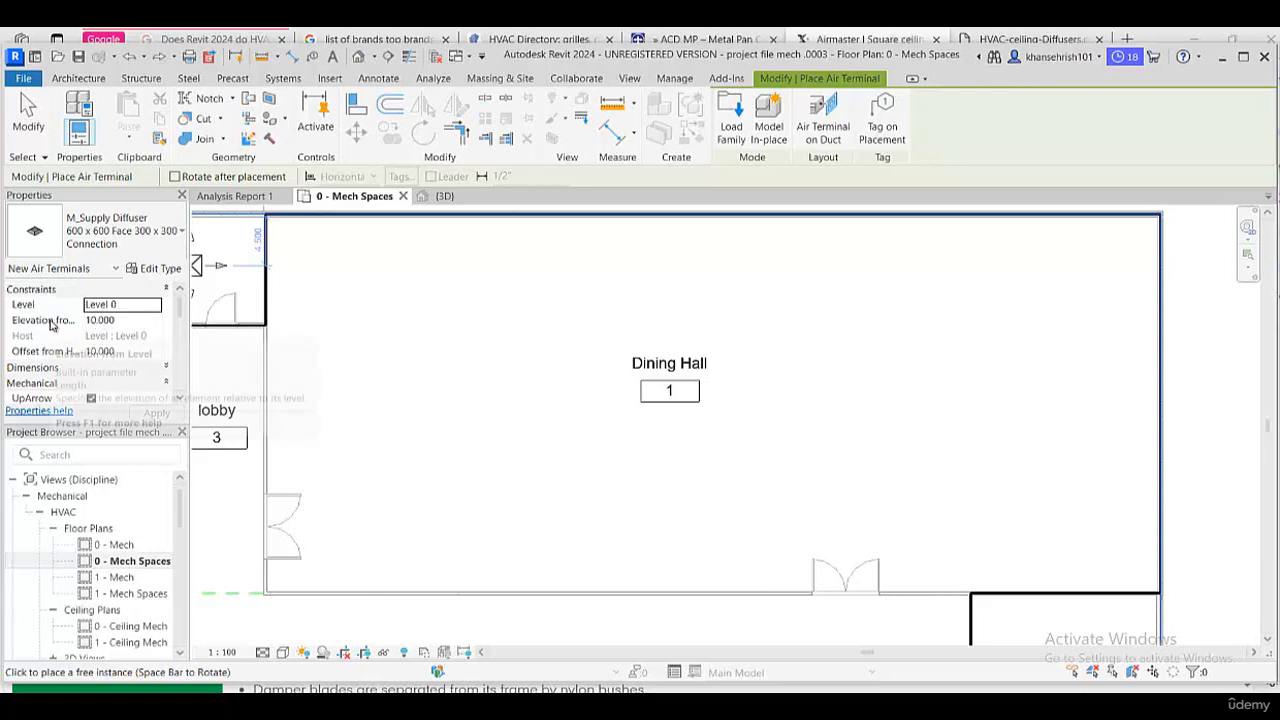
click(126, 320)
double_click(126, 320)
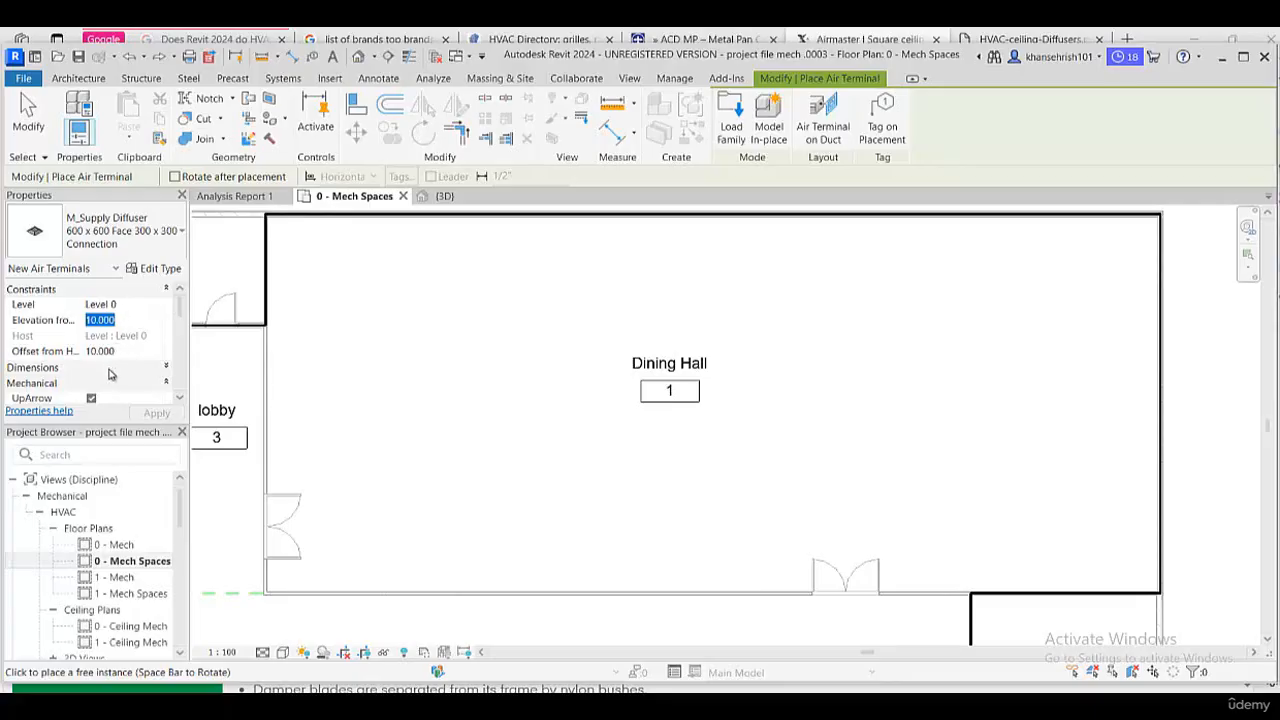
scroll(110, 374, down, 1)
scroll(110, 370, down, 5)
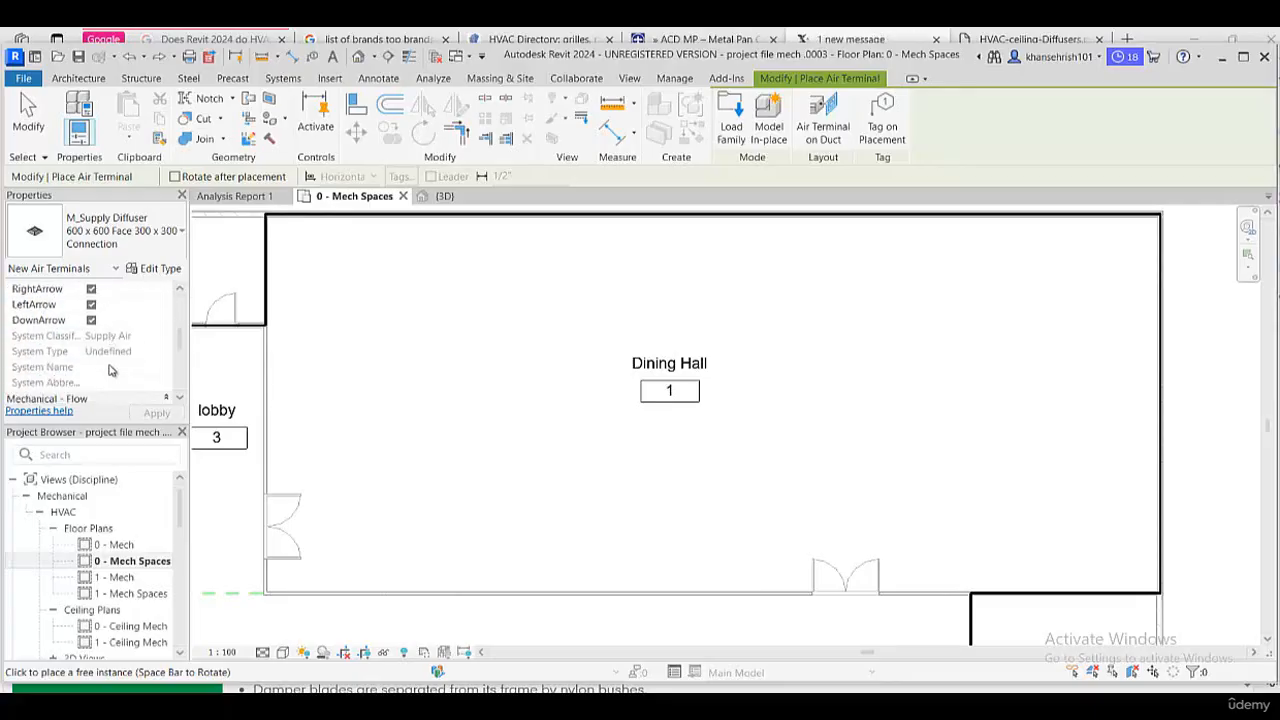
click(158, 336)
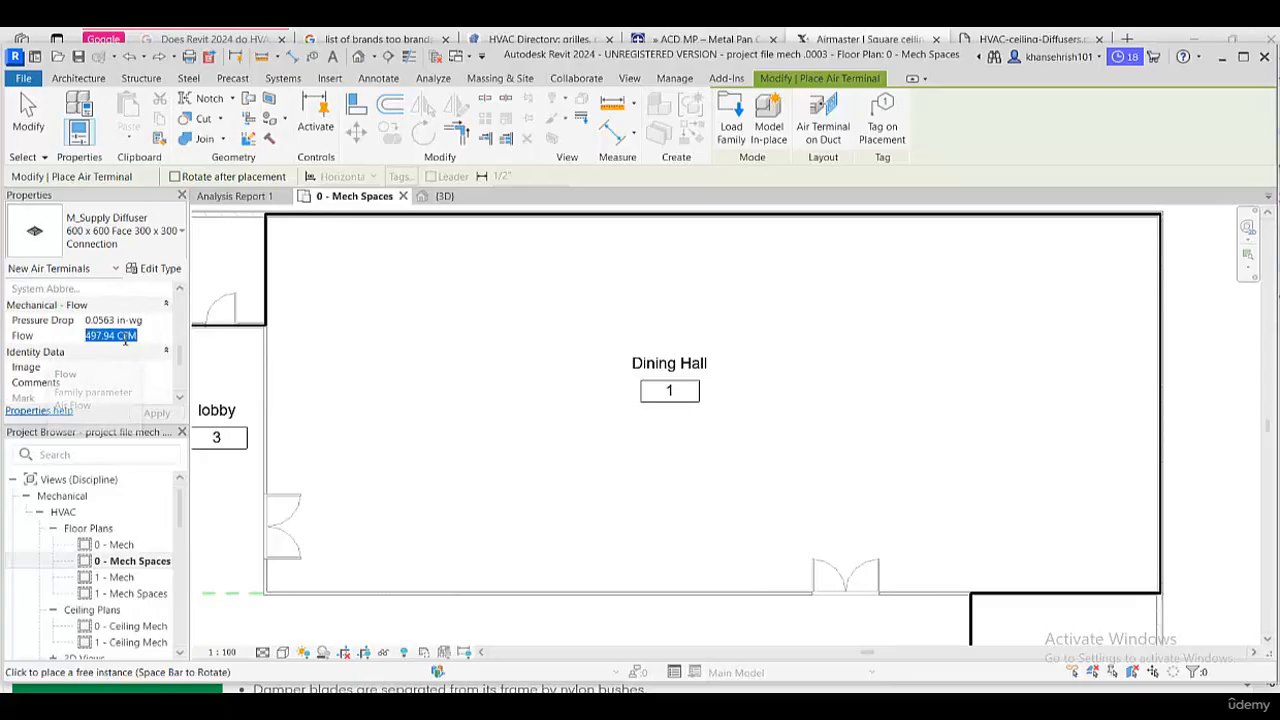
text(6)
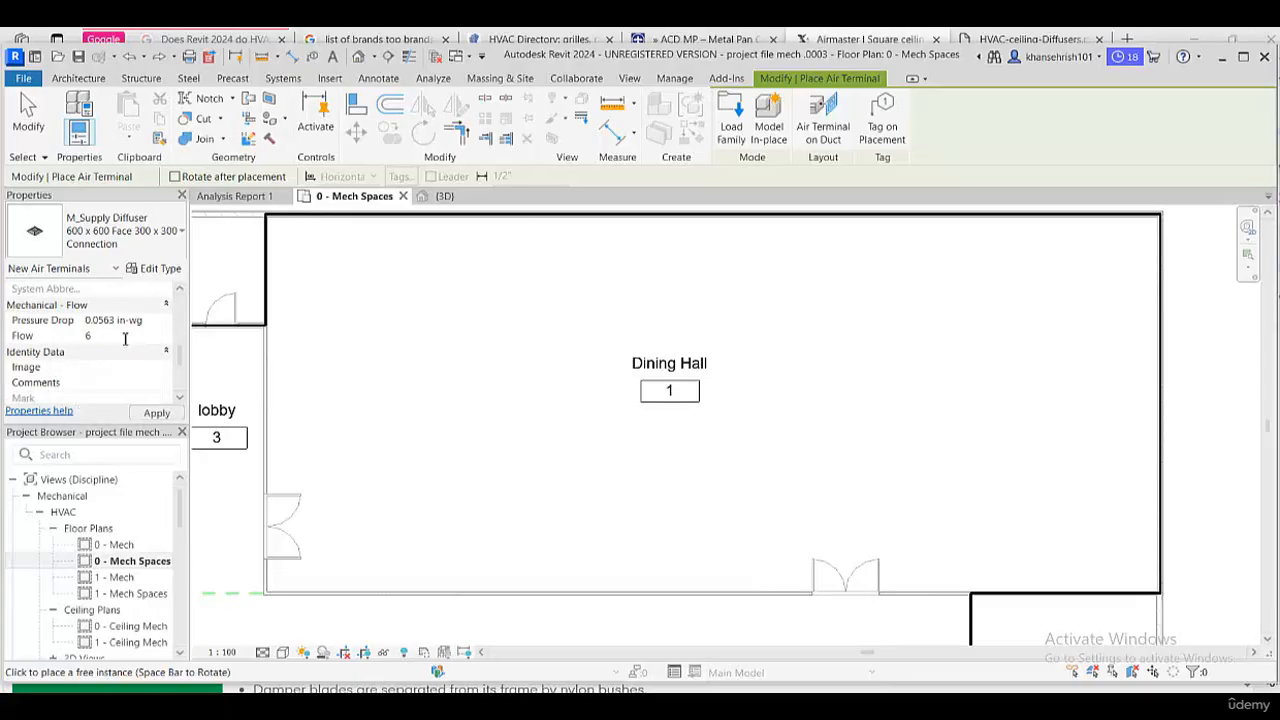
text(00)
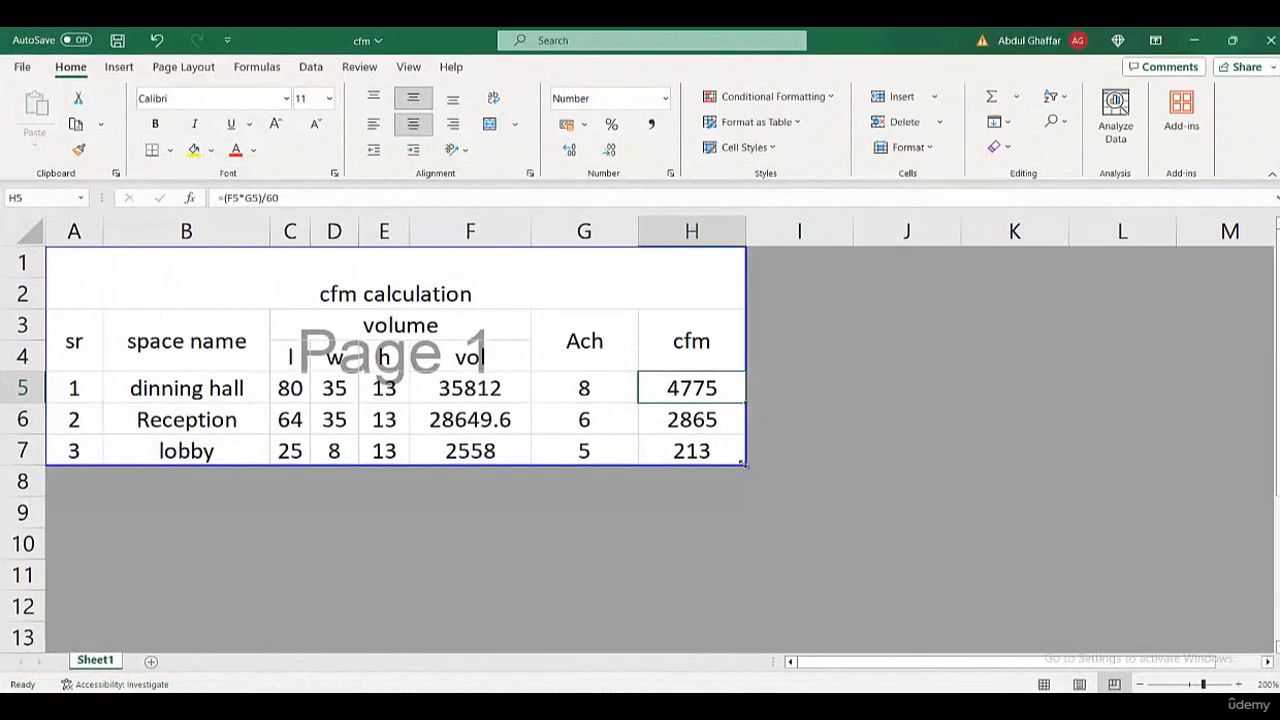
- In the Excel cfm sheet, extend the page area to column I and enter =H5/600 in I5 for the dining hall
drag(748, 468, 806, 445)
click(807, 393)
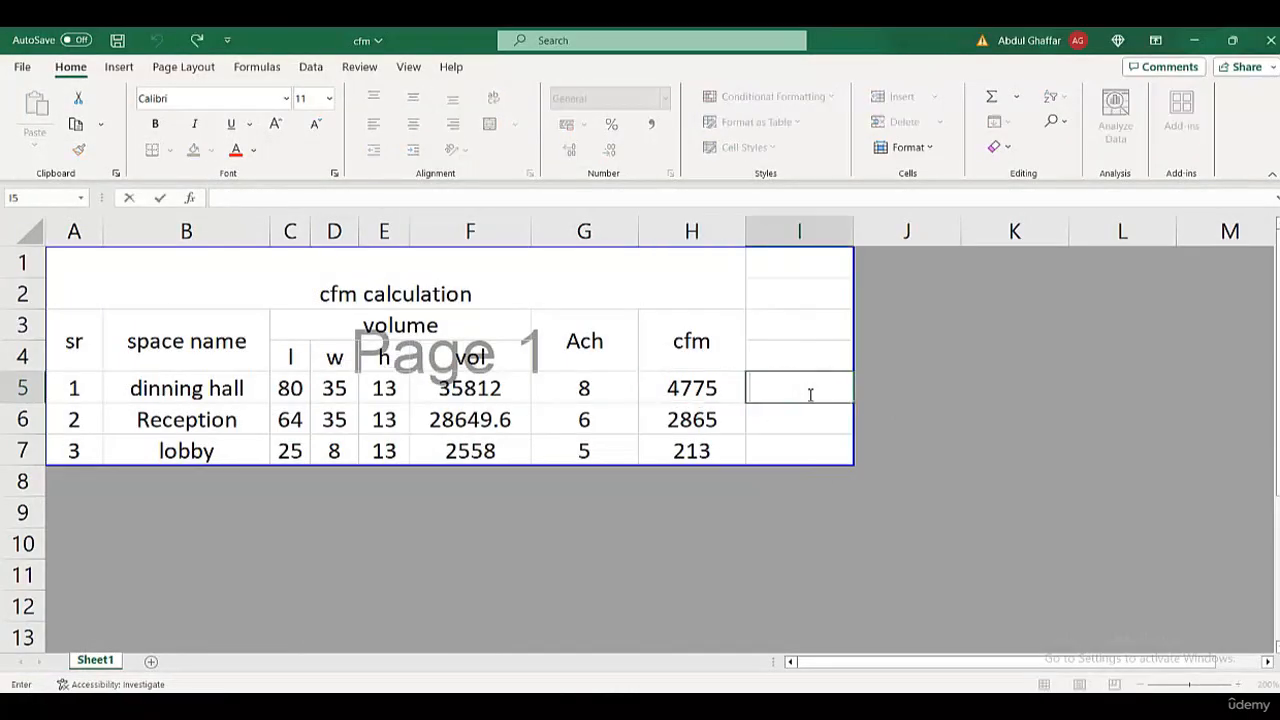
text(=)
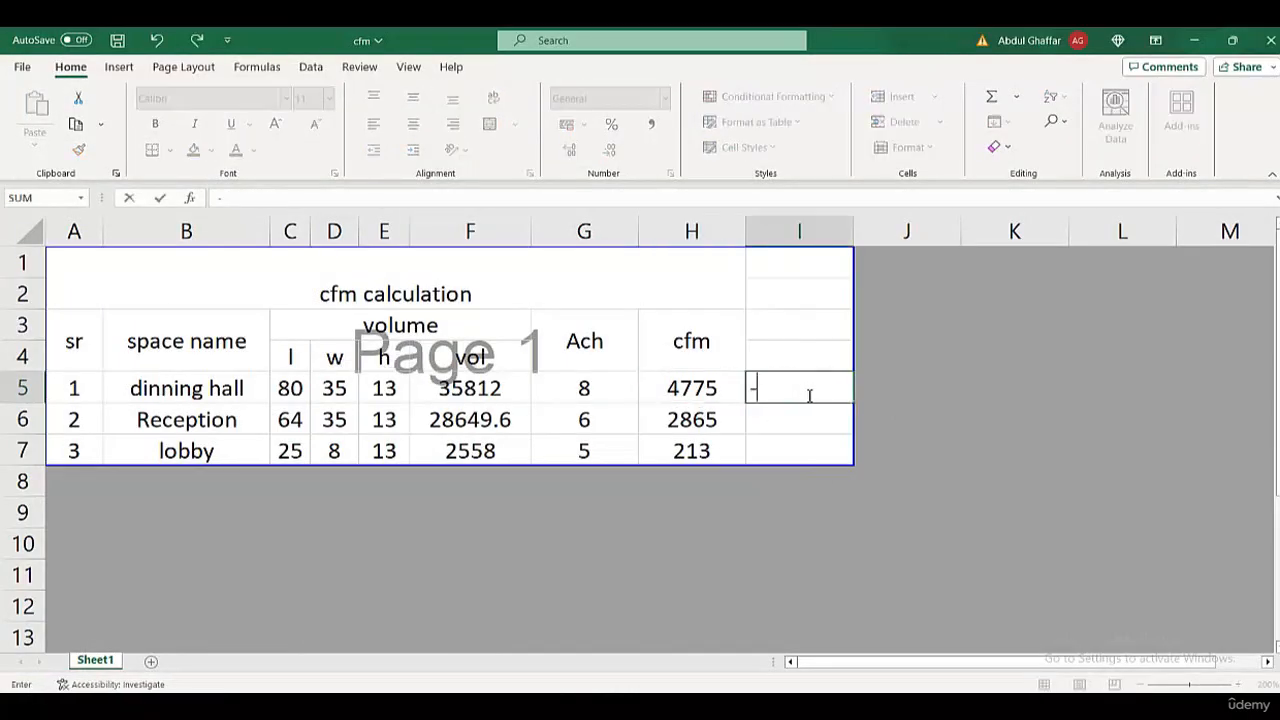
key(BackSpace)
text(=)
click(681, 386)
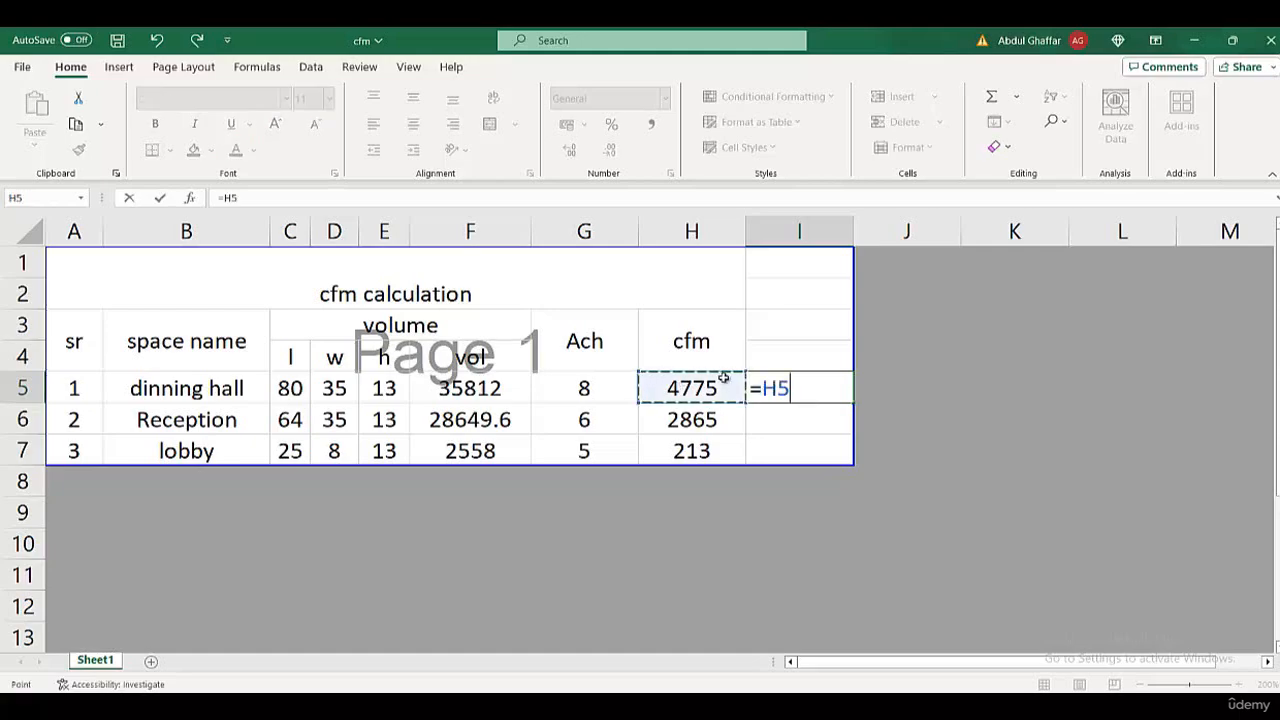
text(/)
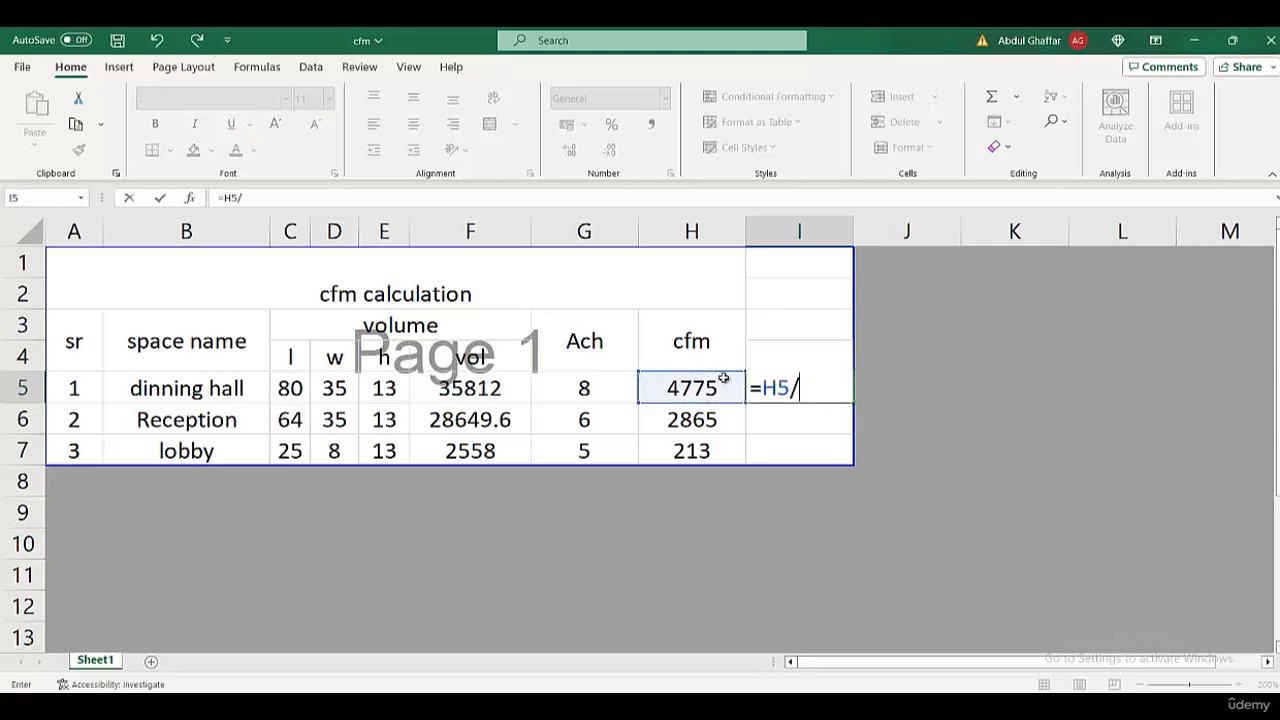
text(600)
key(Return)
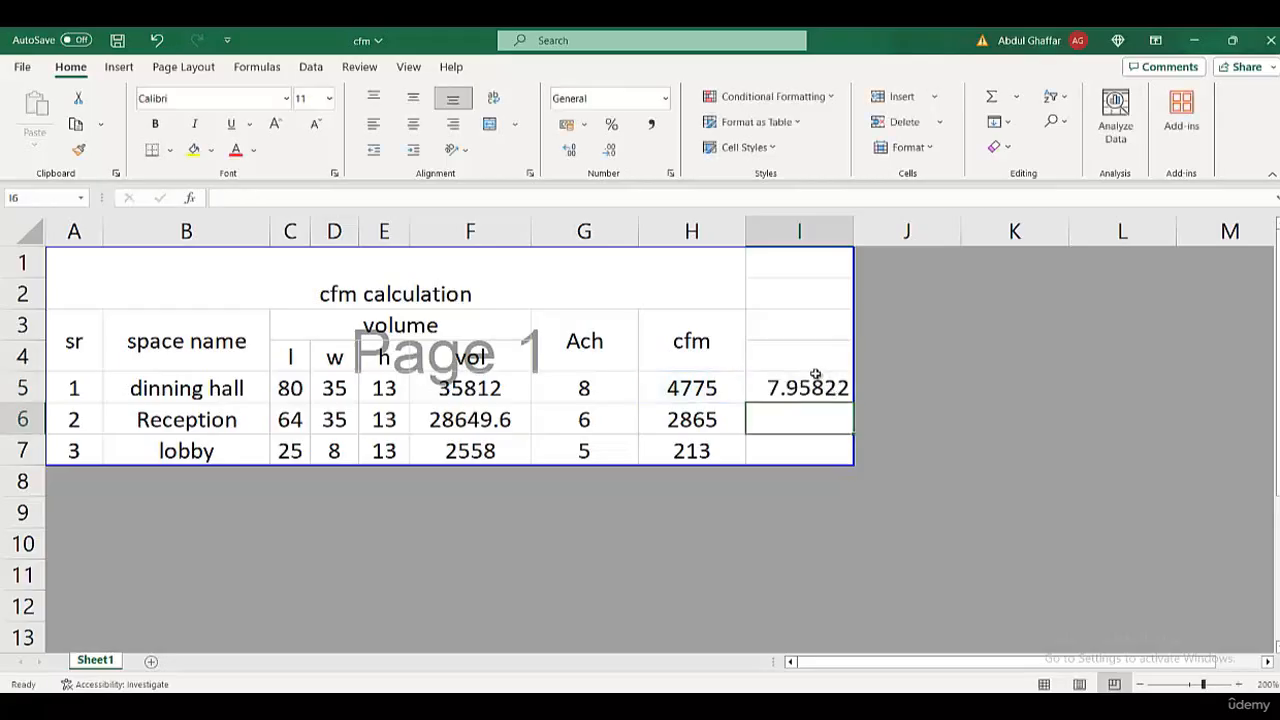
- Back in Revit, place one supply diffuser near the Dining Hall's upper-right corner, about 7 ft below the upper wall
click(1193, 44)
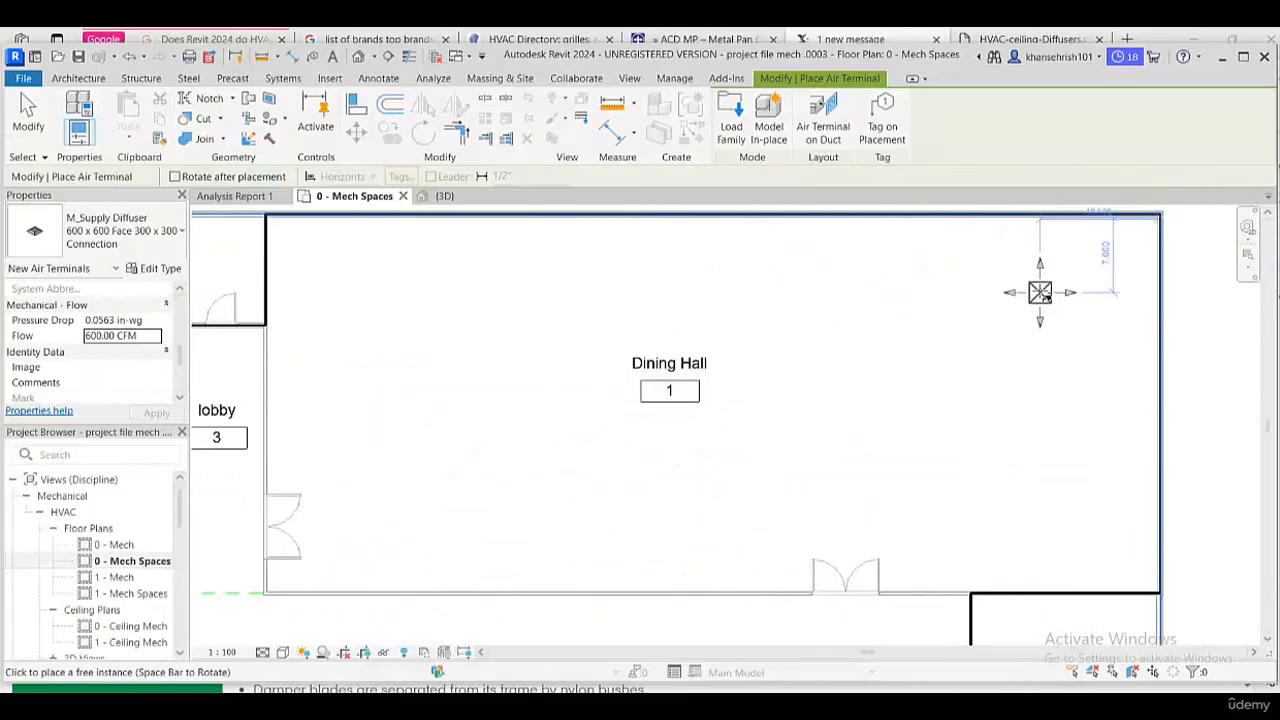
click(1040, 292)
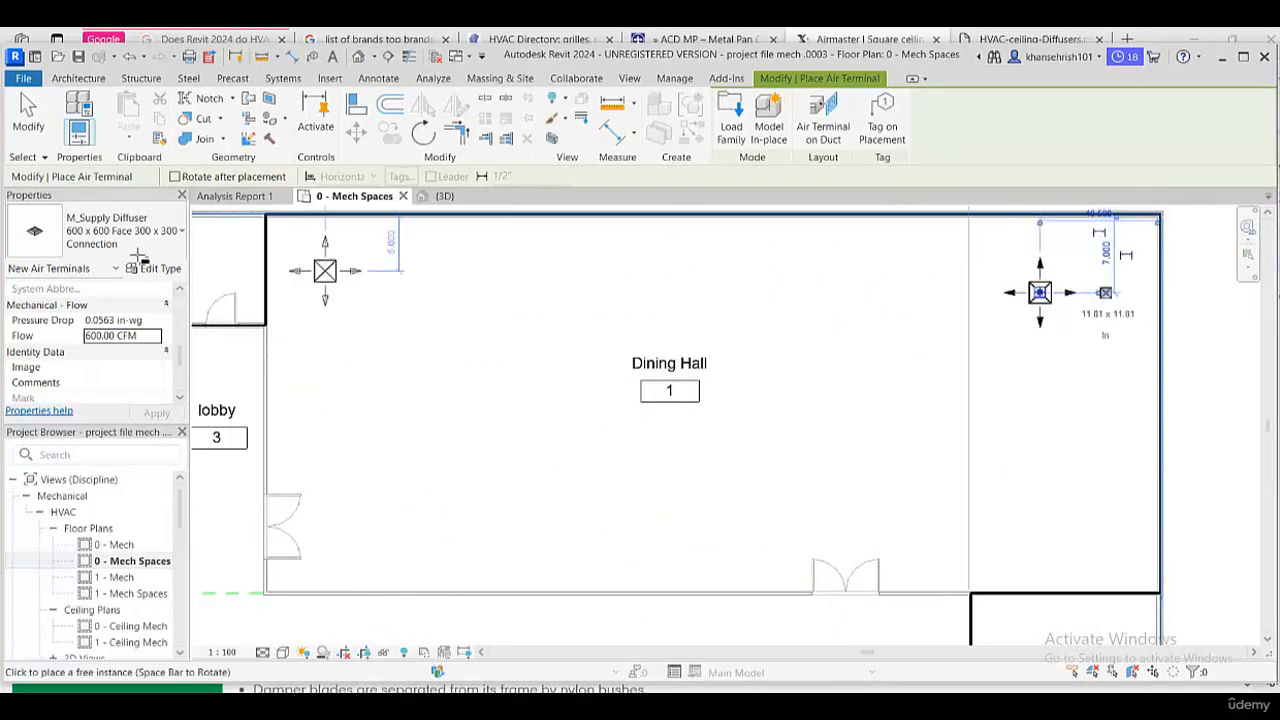
click(28, 115)
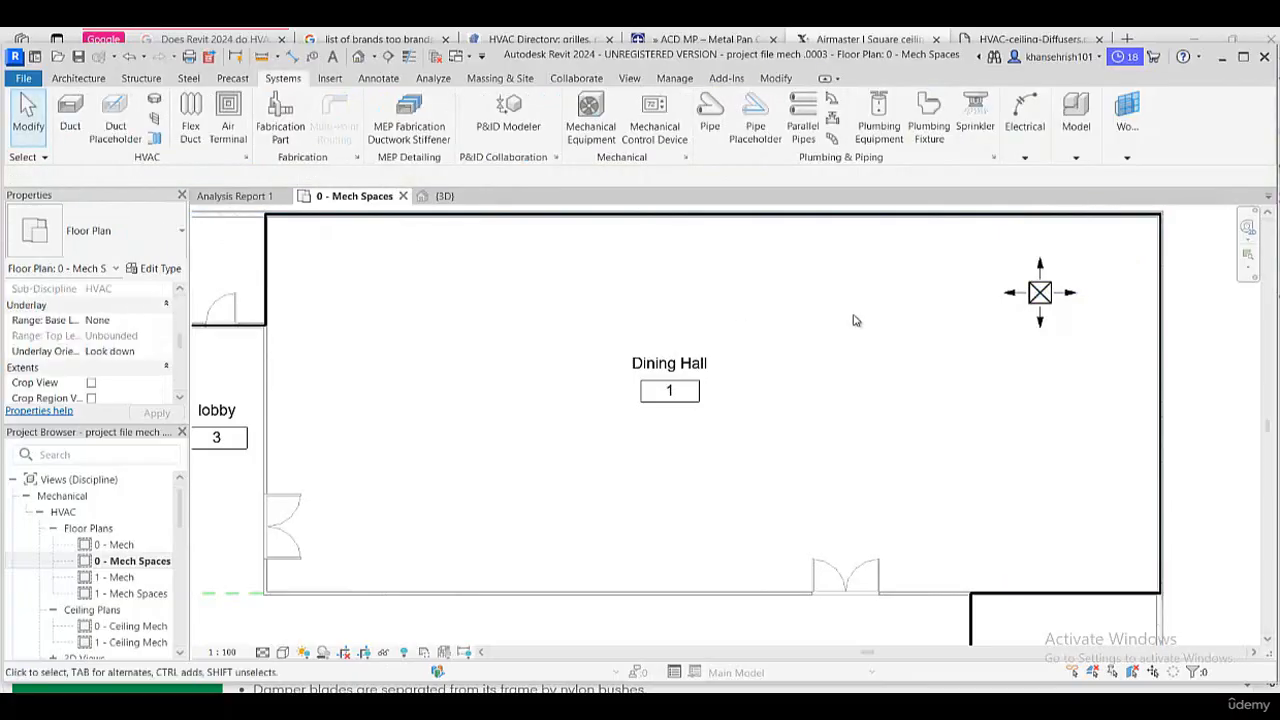
- Examine the type properties of the placed supply diffuser, including its dimensions, flow limits and identity data
click(1040, 292)
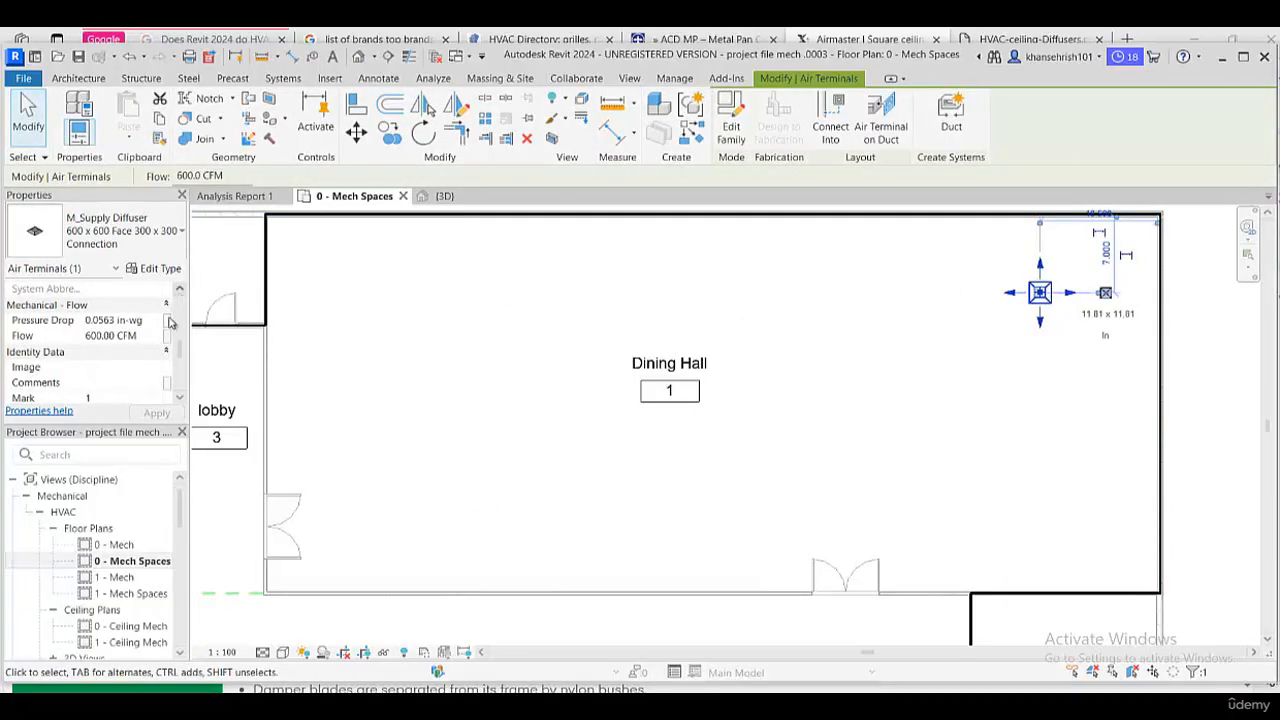
click(163, 272)
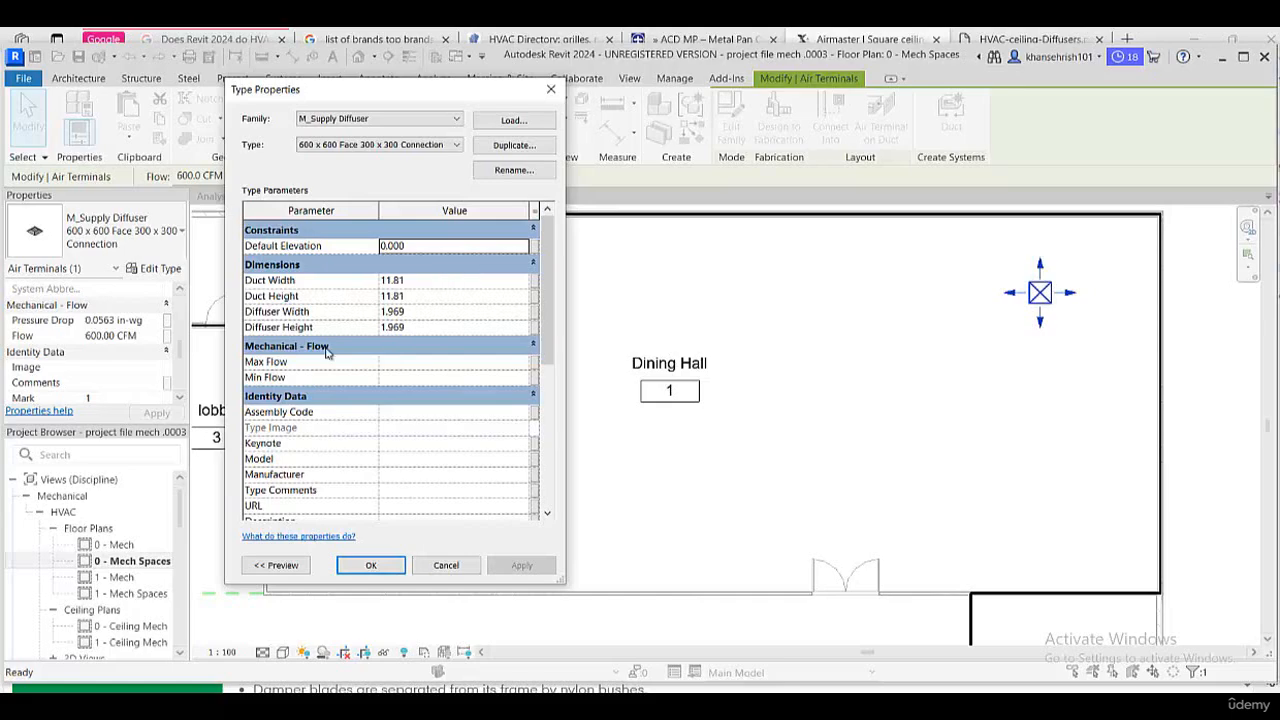
scroll(406, 462, down, 4)
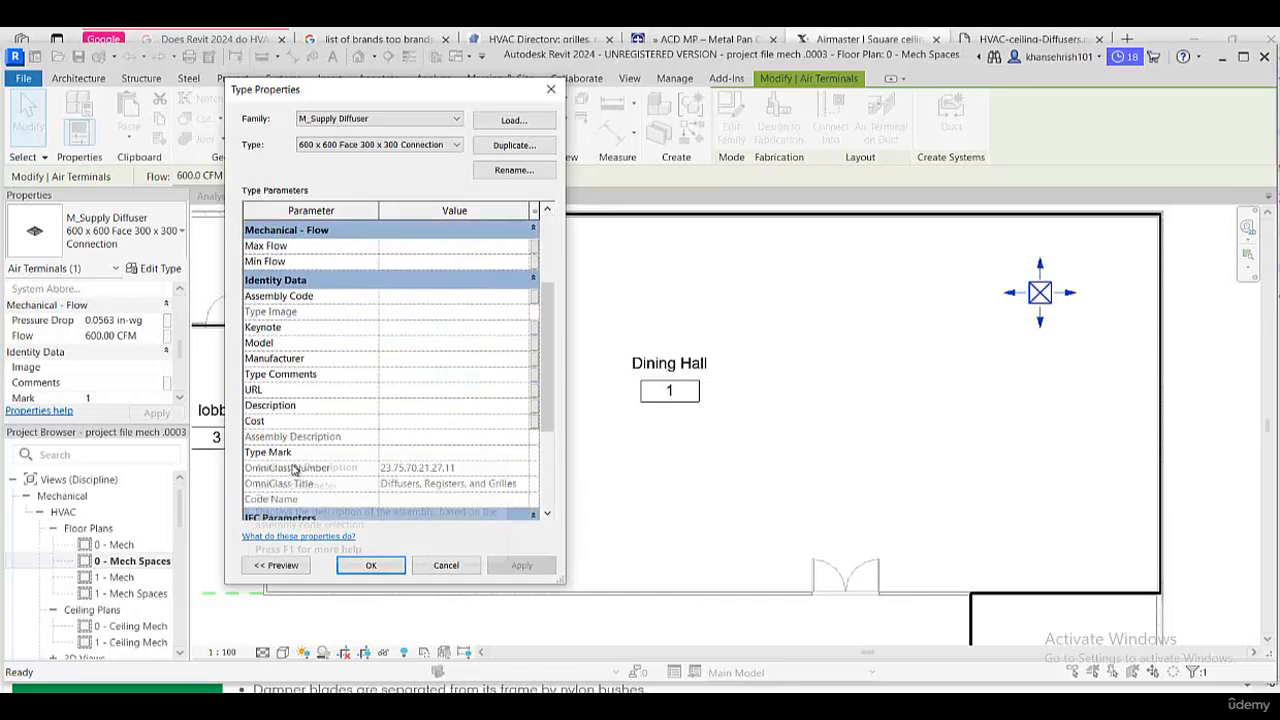
- In the browser, review the diffuser brand search results, HVAC manufacturer directory, Airmaster product page and ceiling diffuser catalogue
key(alt+Tab)
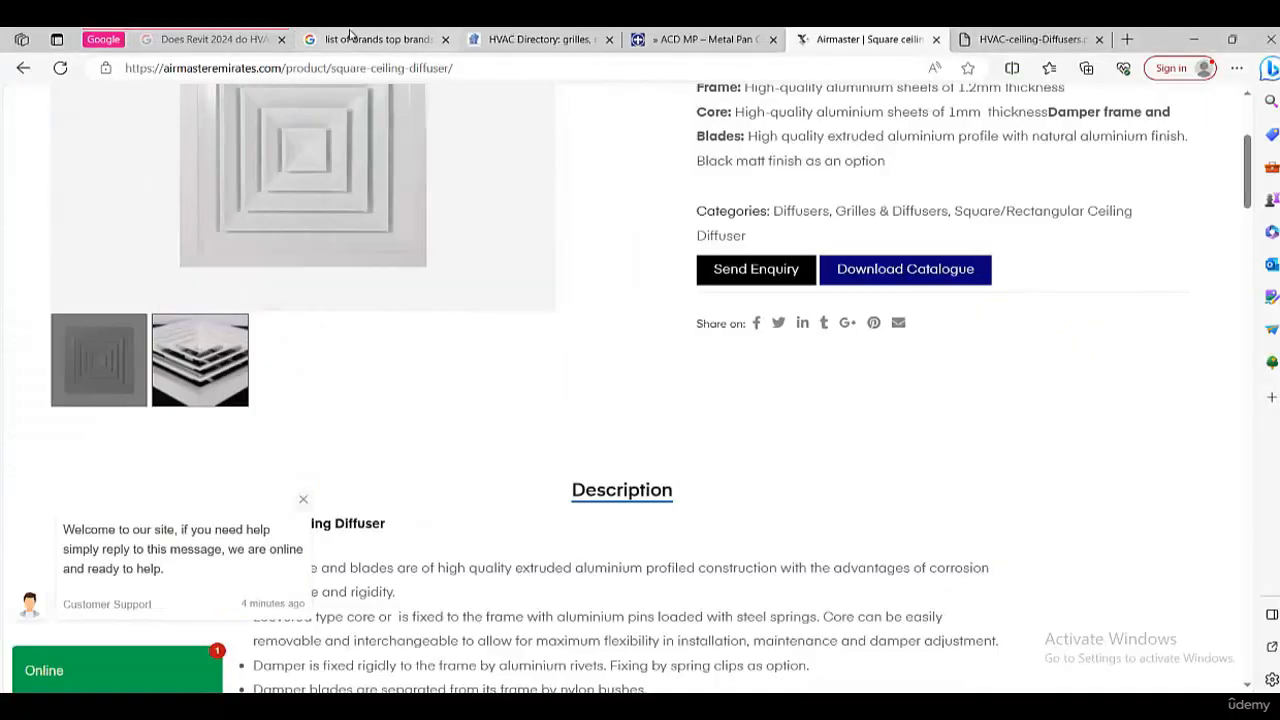
click(352, 39)
scroll(471, 249, up, 12)
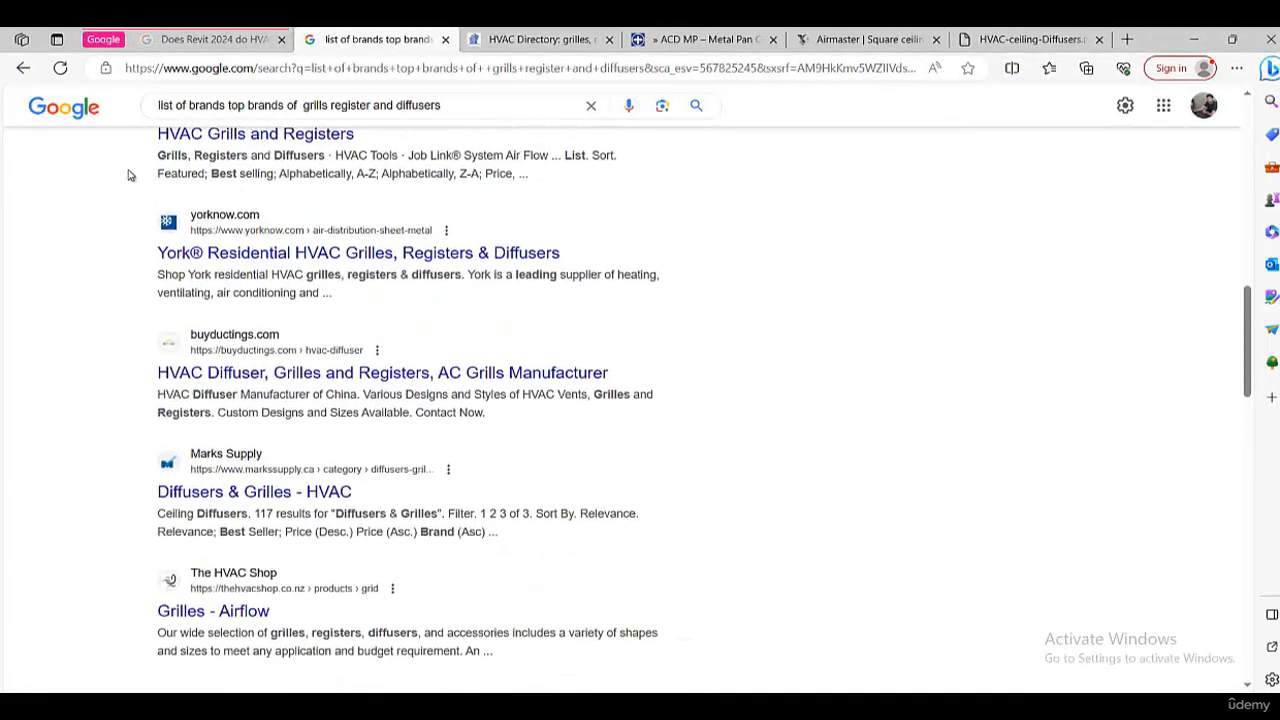
scroll(172, 160, up, 3)
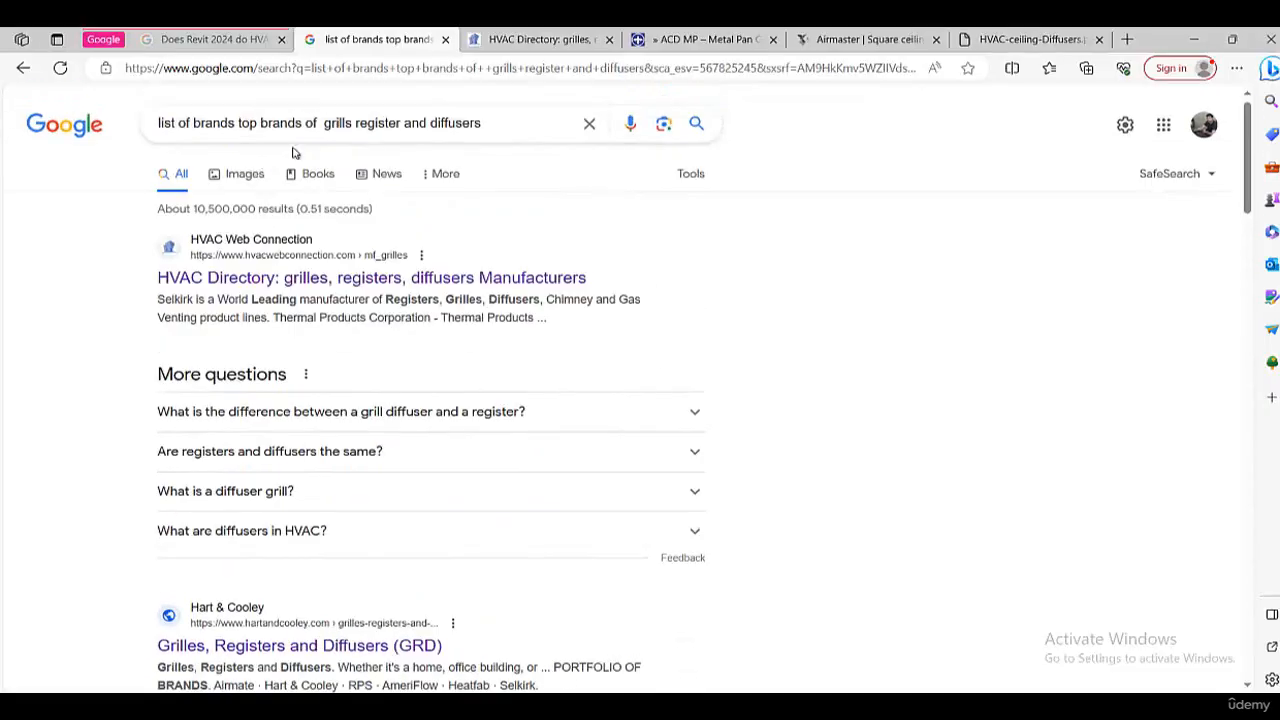
click(560, 39)
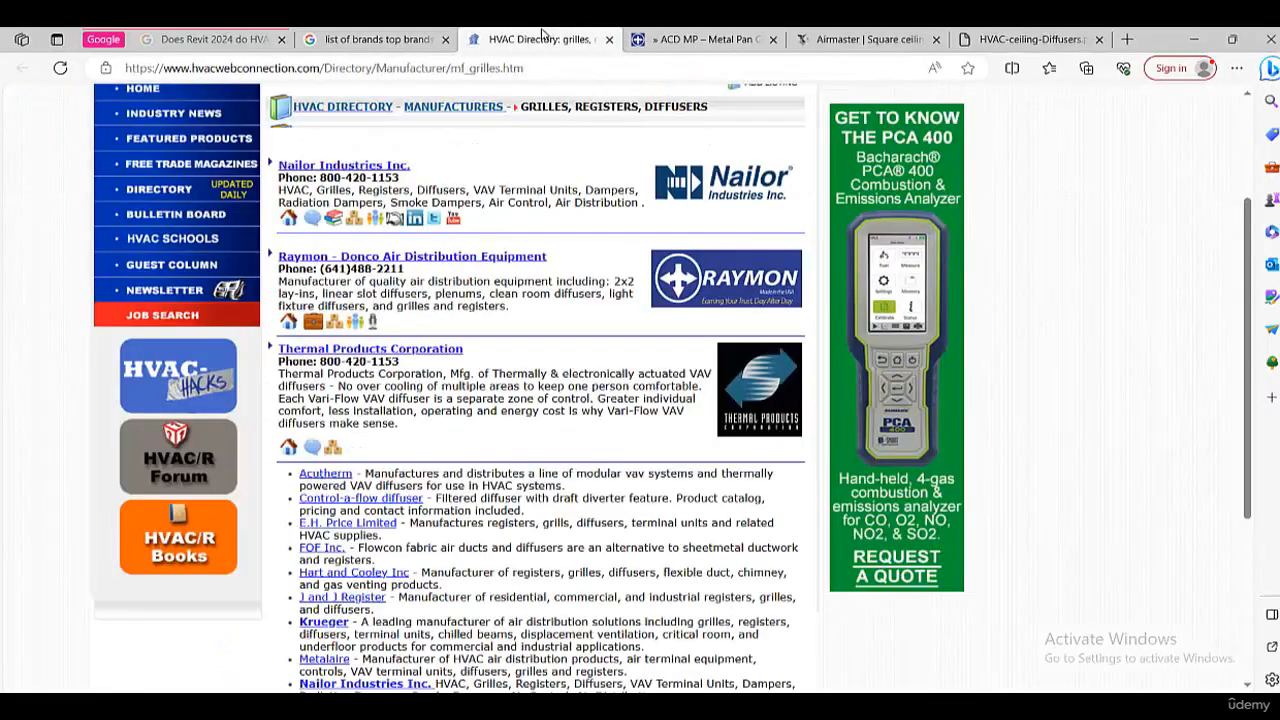
click(755, 38)
click(845, 38)
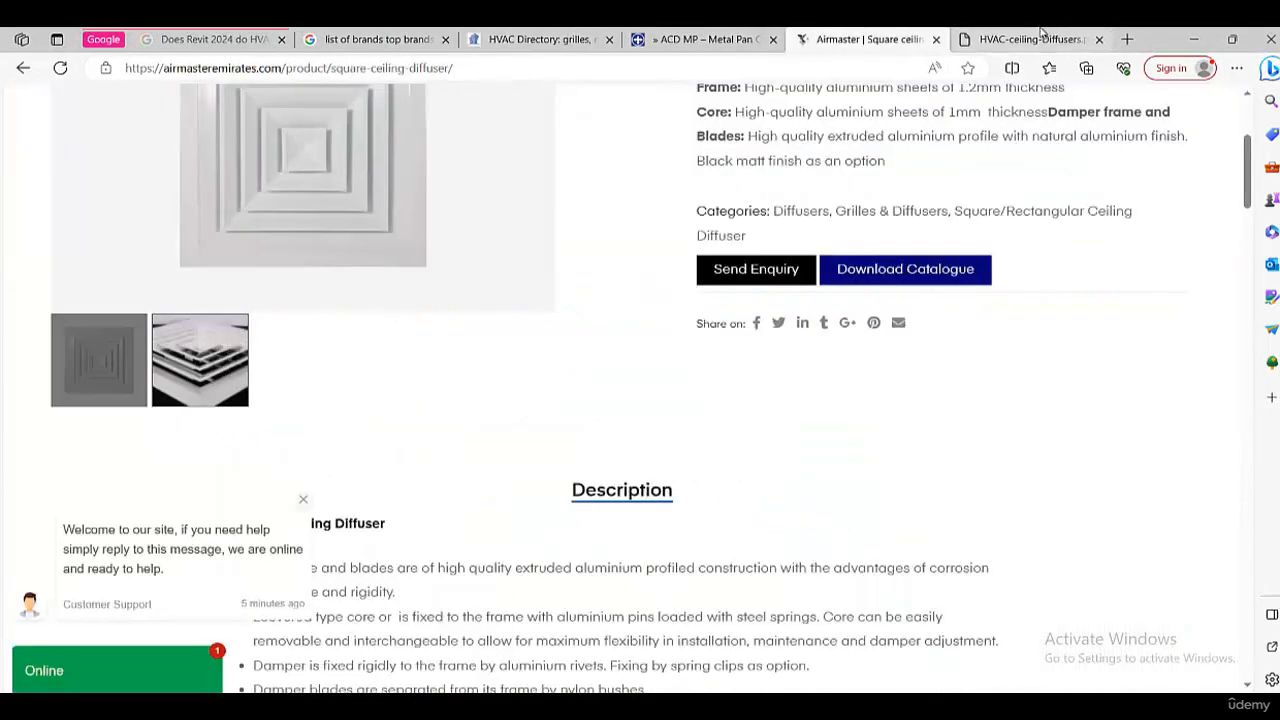
scroll(414, 250, up, 3)
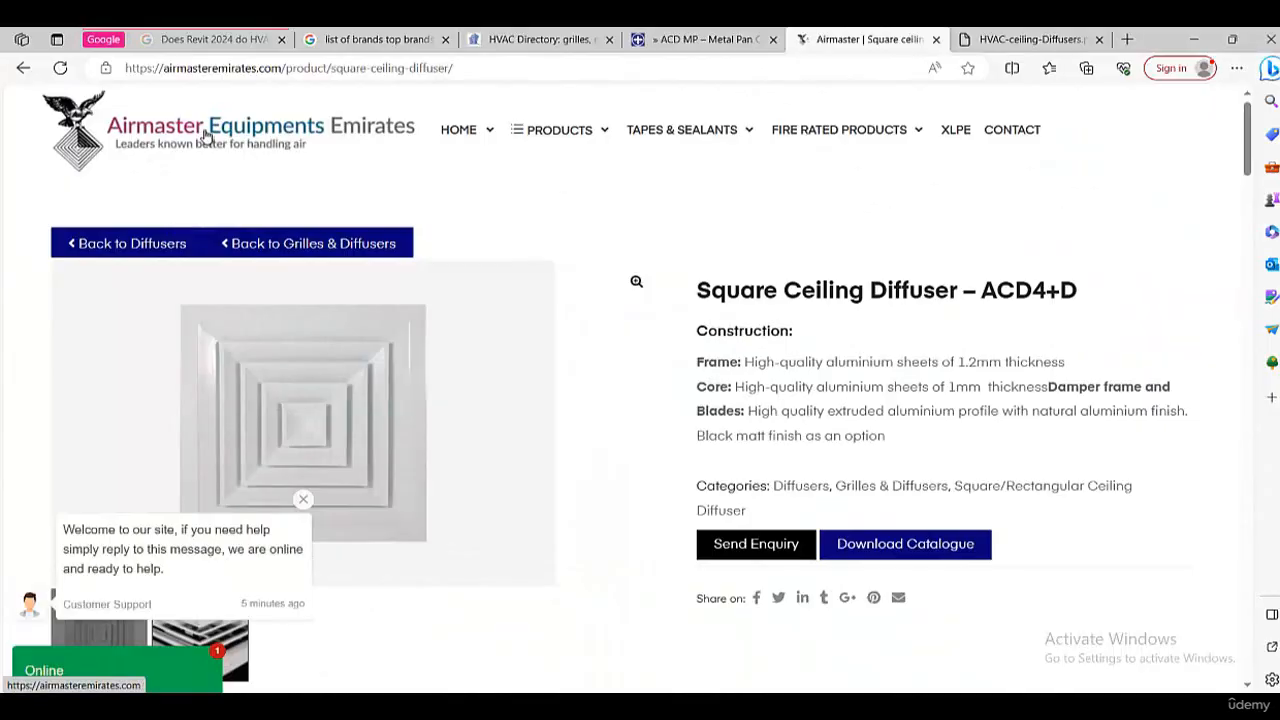
scroll(736, 236, down, 1)
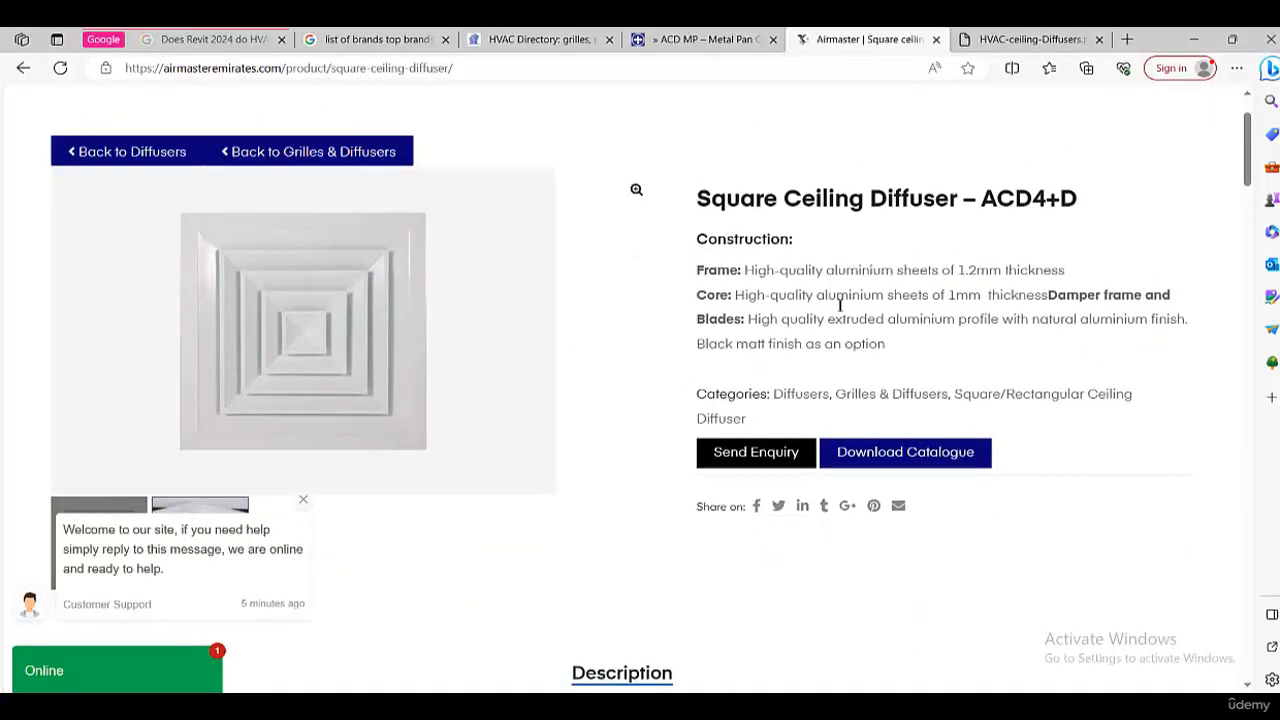
click(1032, 38)
scroll(540, 333, up, 1)
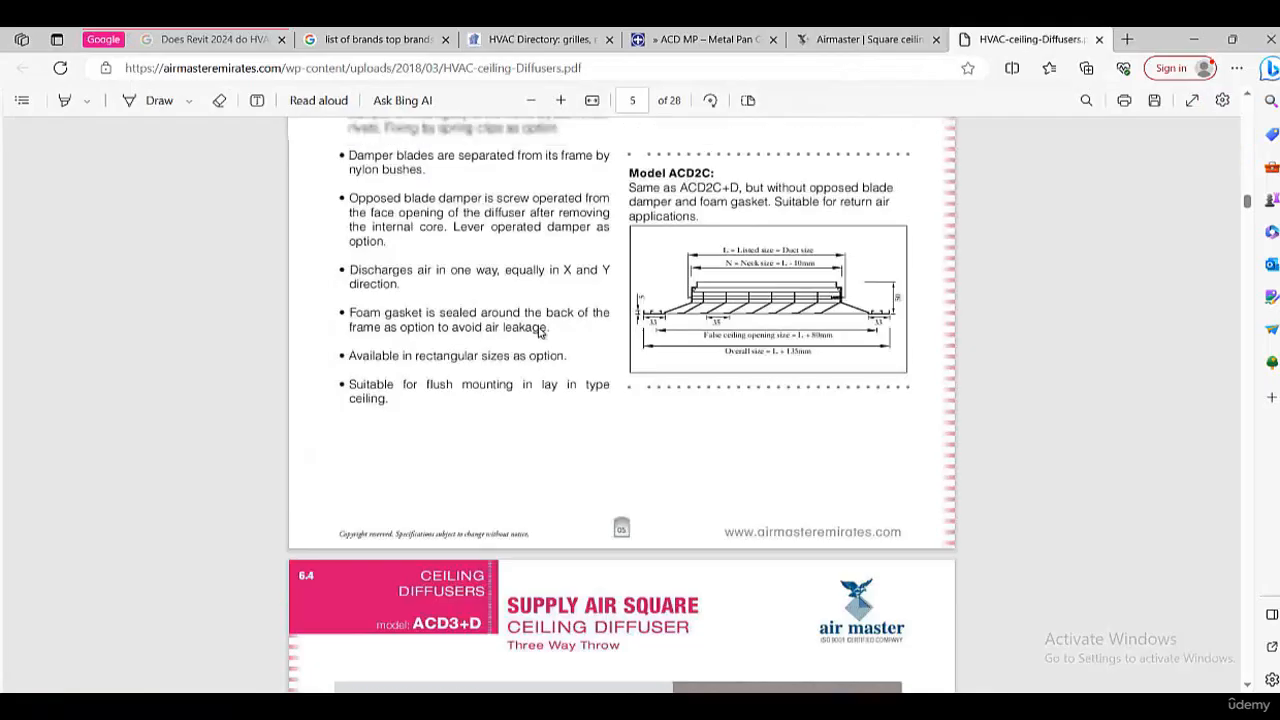
scroll(540, 333, up, 5)
- Examine the construction details, description and optional accessories of Airmaster's Square Ceiling Diffuser – ACD4+D
click(855, 38)
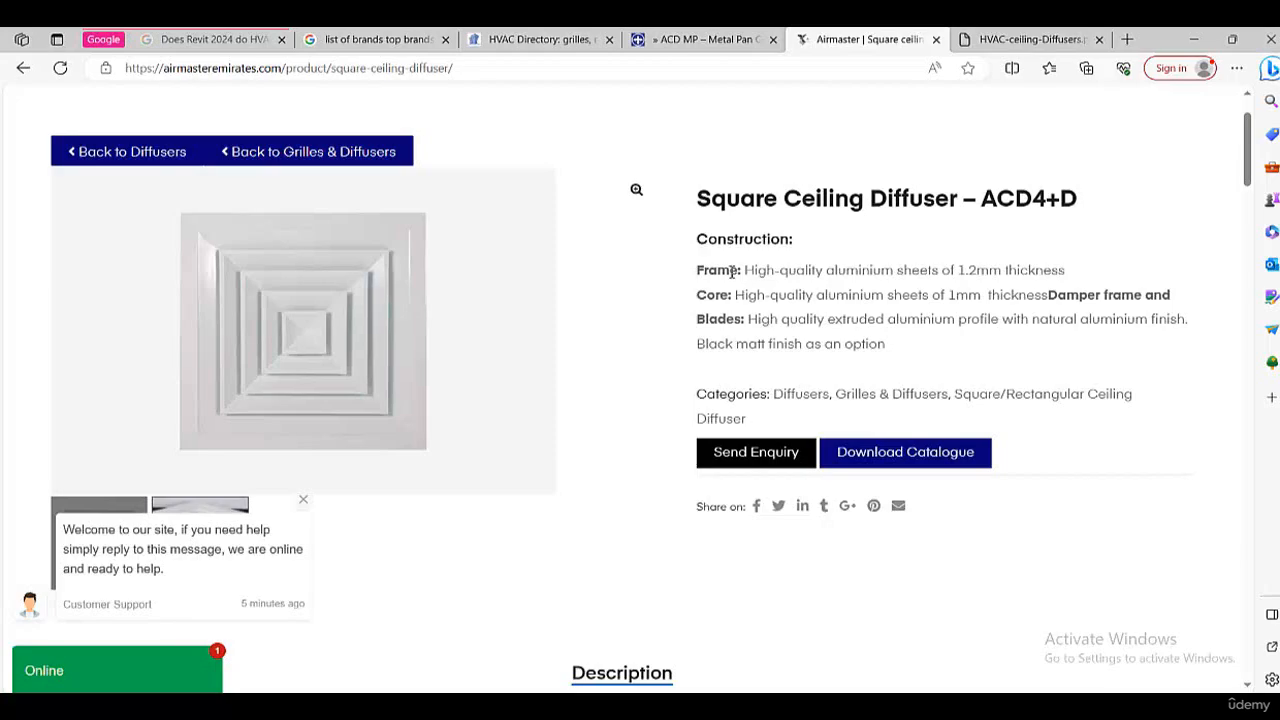
drag(747, 271, 1072, 270)
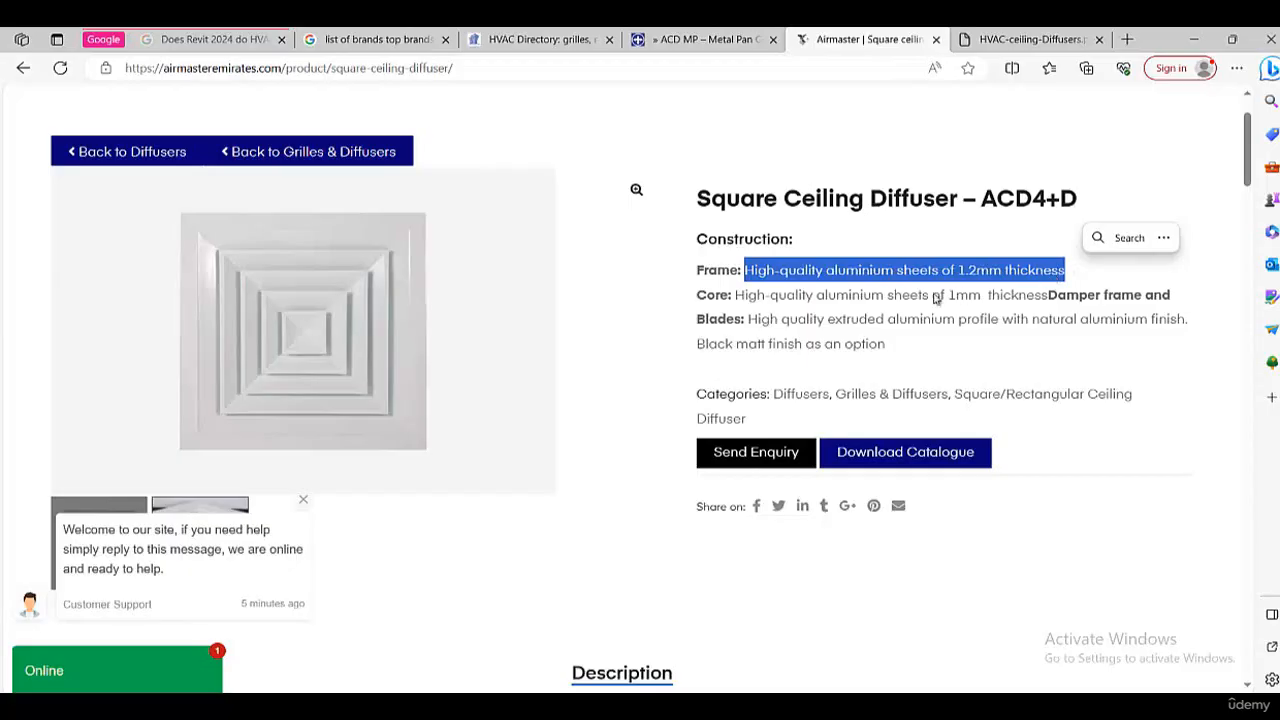
drag(738, 296, 868, 294)
click(893, 296)
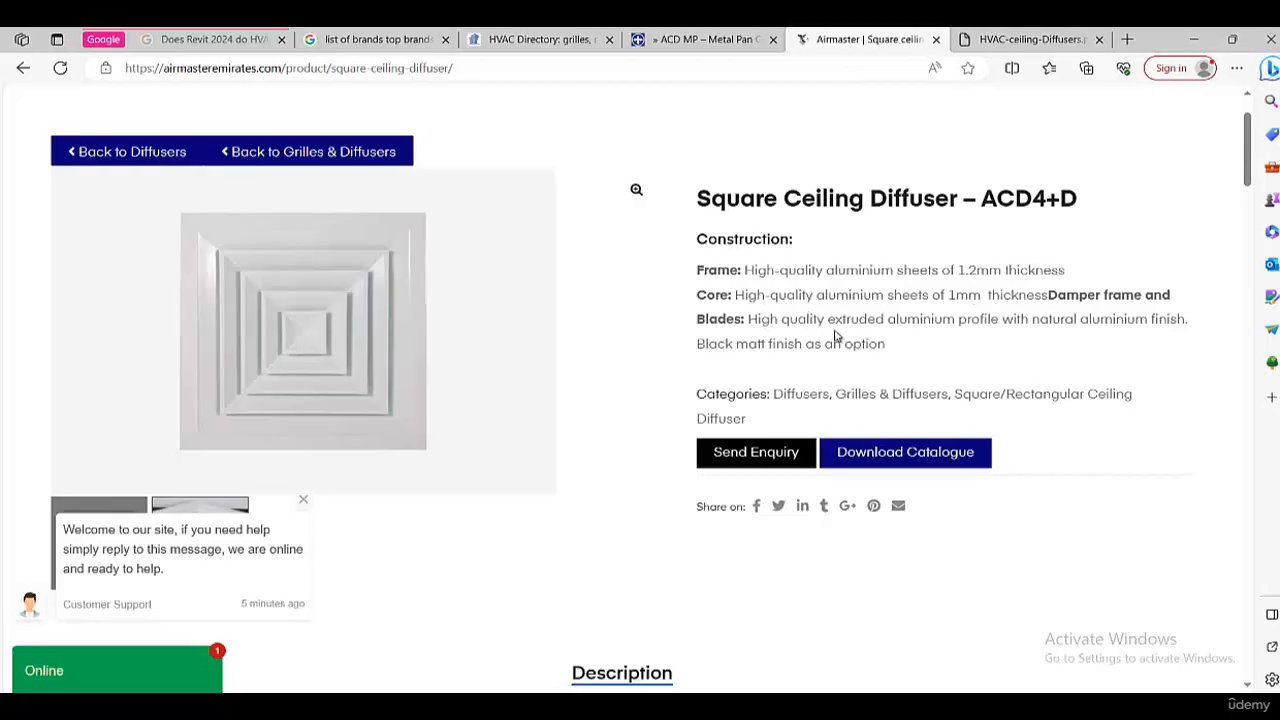
scroll(820, 325, down, 3)
scroll(700, 320, down, 2)
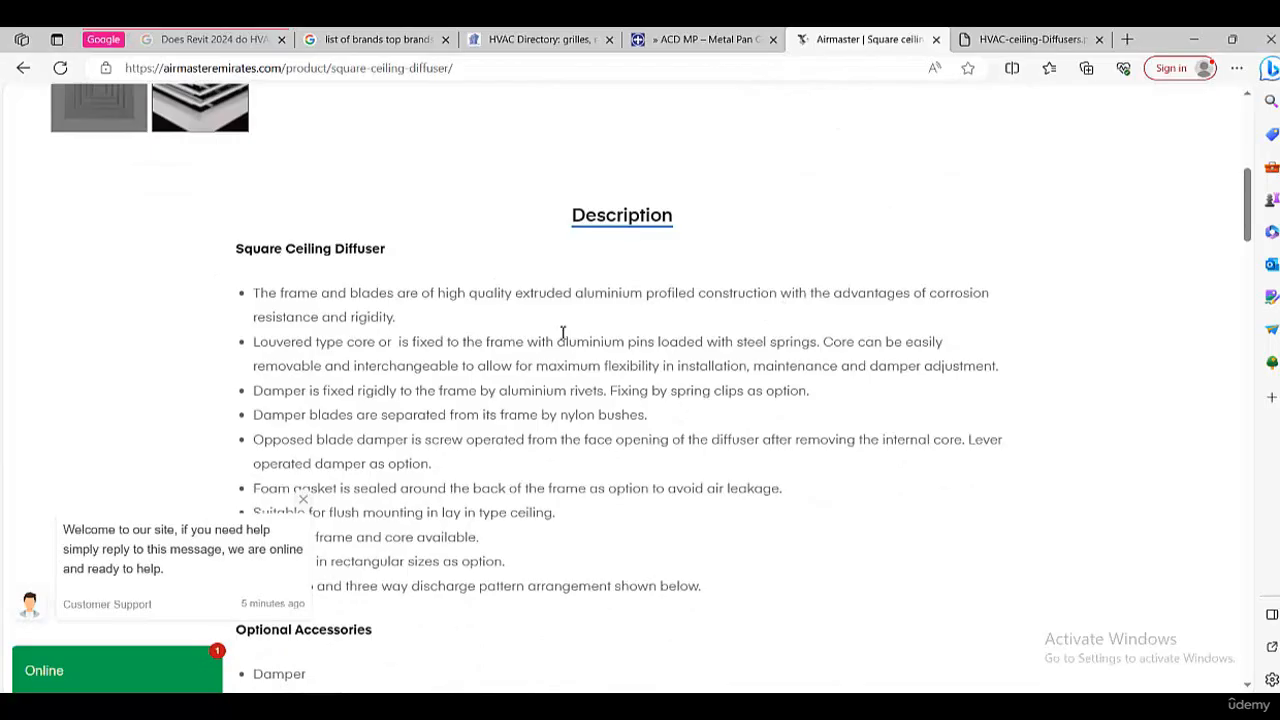
scroll(563, 333, down, 3)
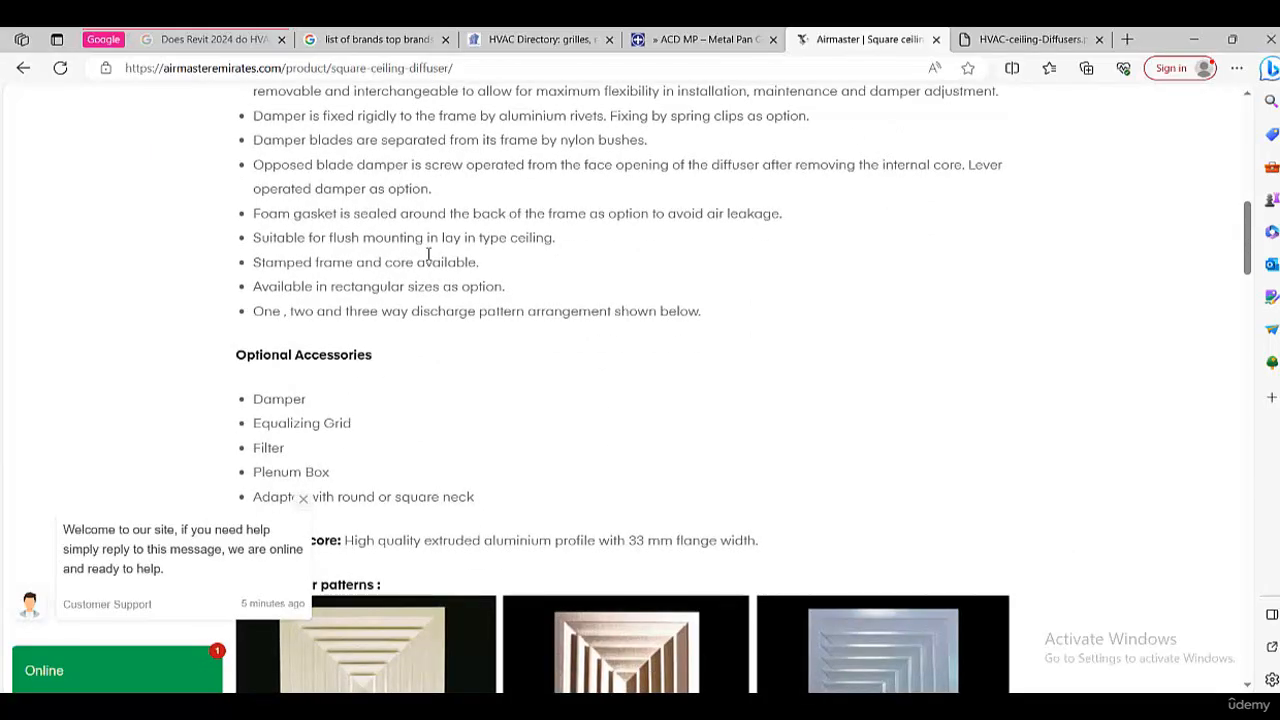
- Copy all the Square Ceiling Diffuser description bullets from the Airmaster page into the Description type parameter of the supply diffuser in Revit
scroll(428, 255, up, 2)
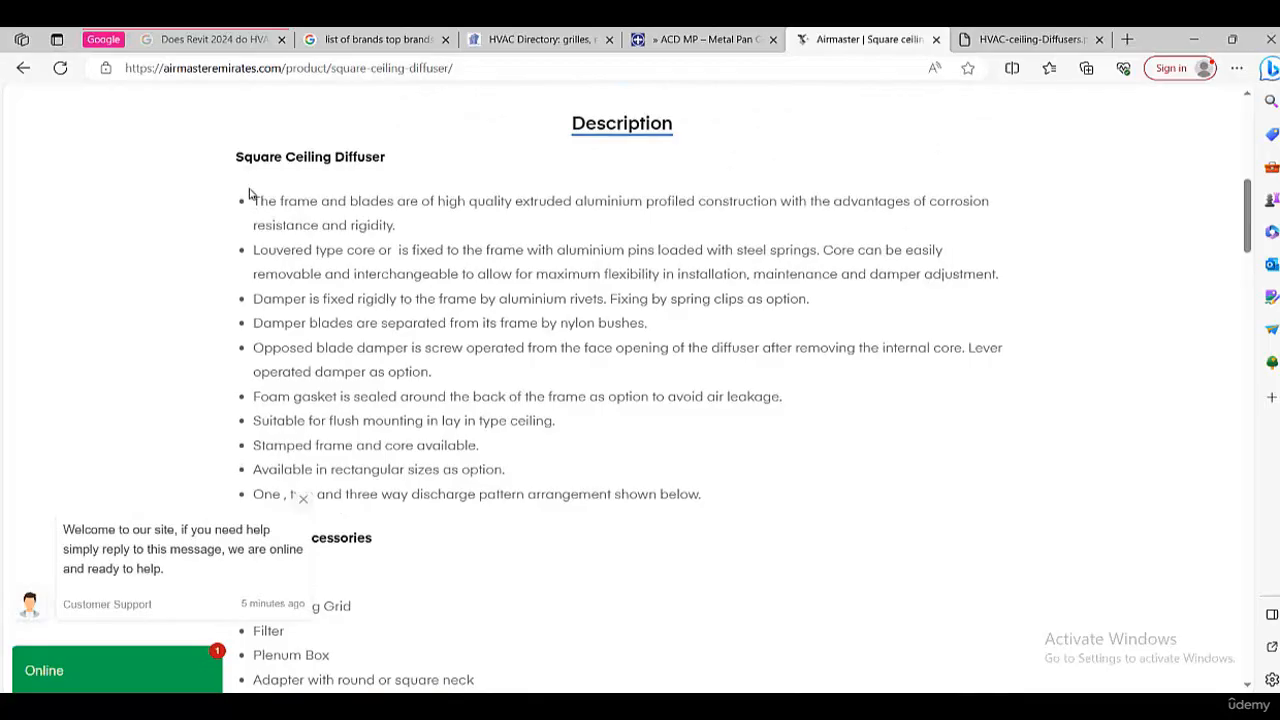
drag(268, 213, 745, 440)
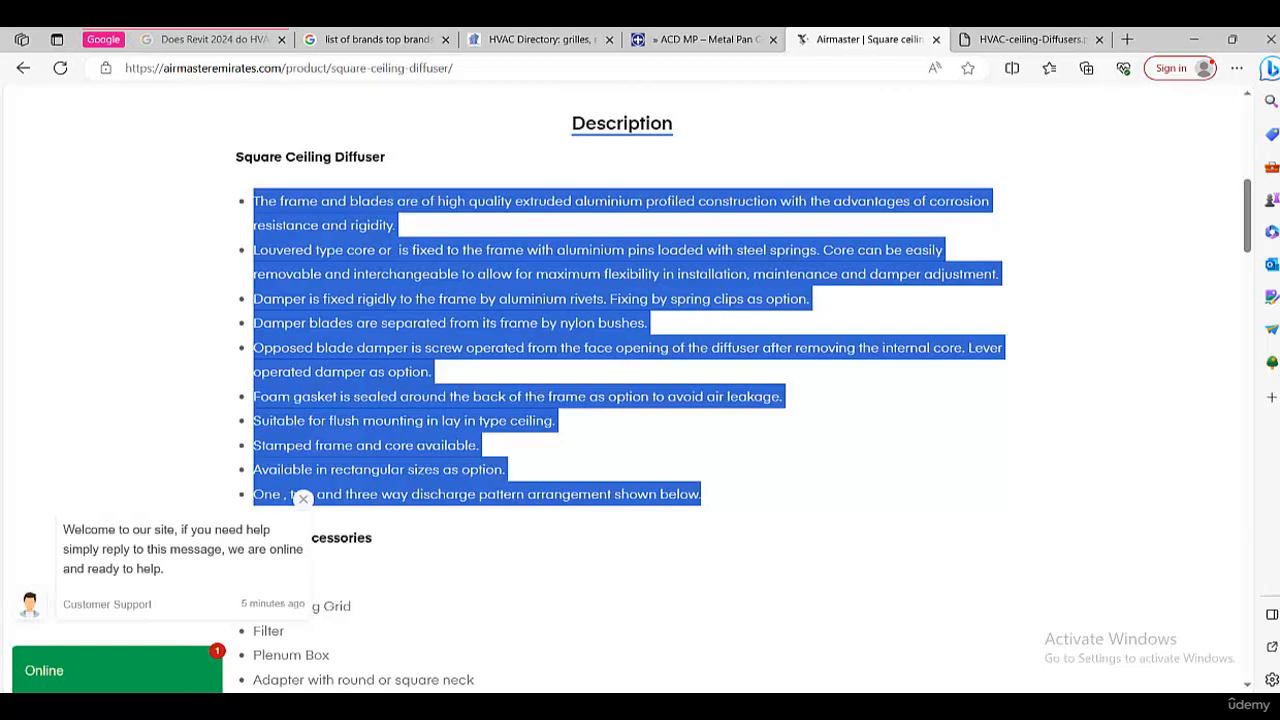
click(664, 704)
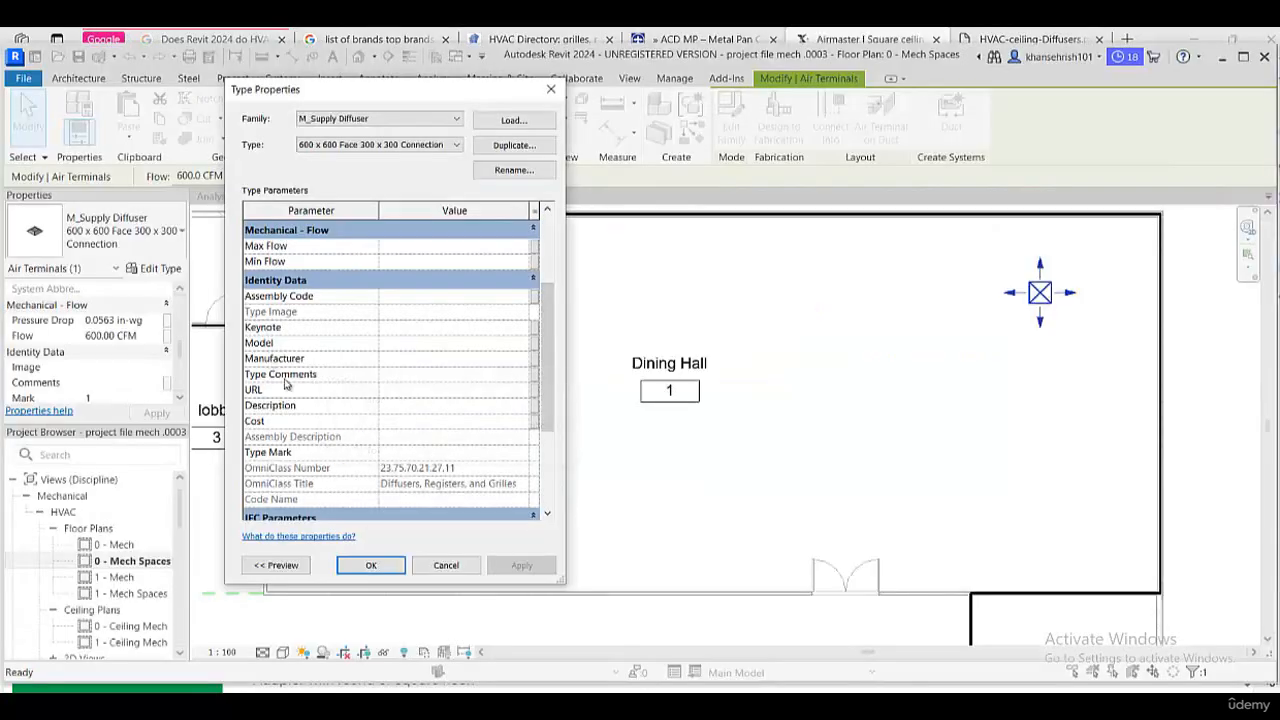
click(409, 408)
key(ctrl+v)
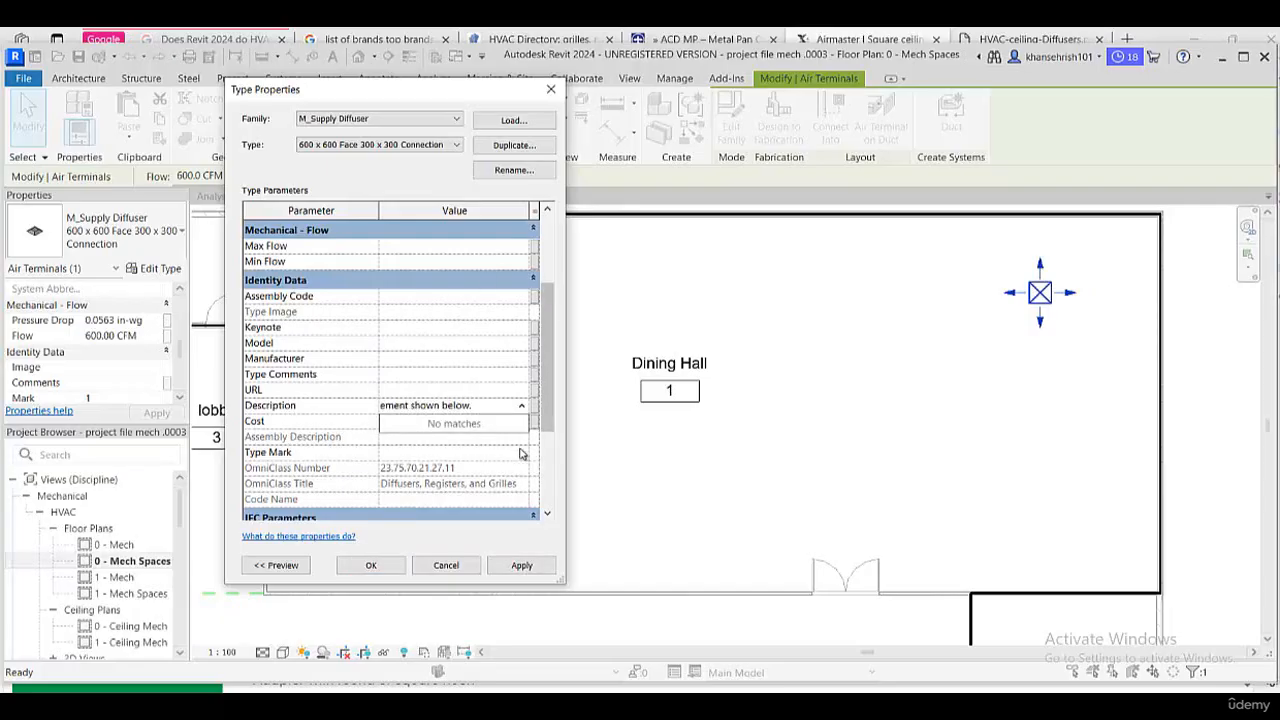
click(521, 406)
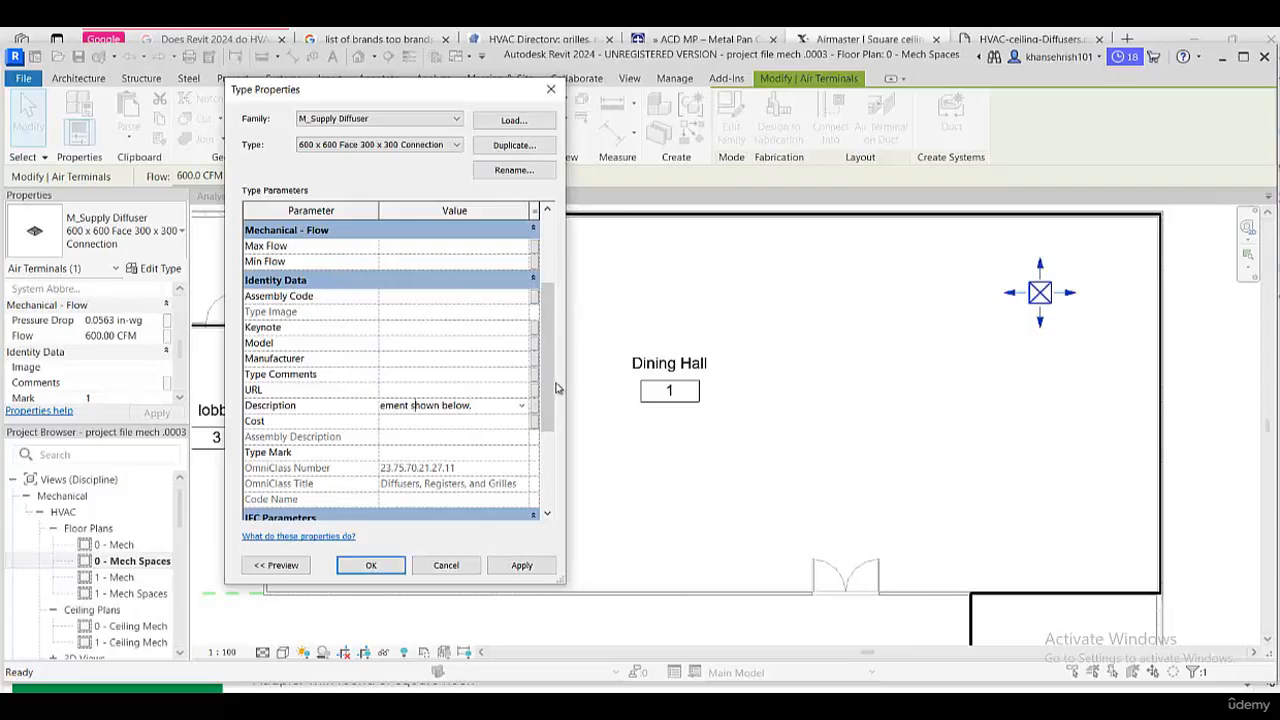
key(Left)
key(Left)
key(Left)
key(Left)
key(Left)
key(Left)
key(Left)
key(Left)
key(Left)
key(Left)
key(Left)
key(Left)
key(Left)
key(Left)
key(Left)
key(Left)
key(Left)
key(Left)
key(Left)
key(Left)
key(Left)
key(Left)
key(Left)
key(Left)
key(Left)
key(Left)
key(Left)
- Set the supply diffuser type's Cost to 100.00
click(447, 421)
click(452, 453)
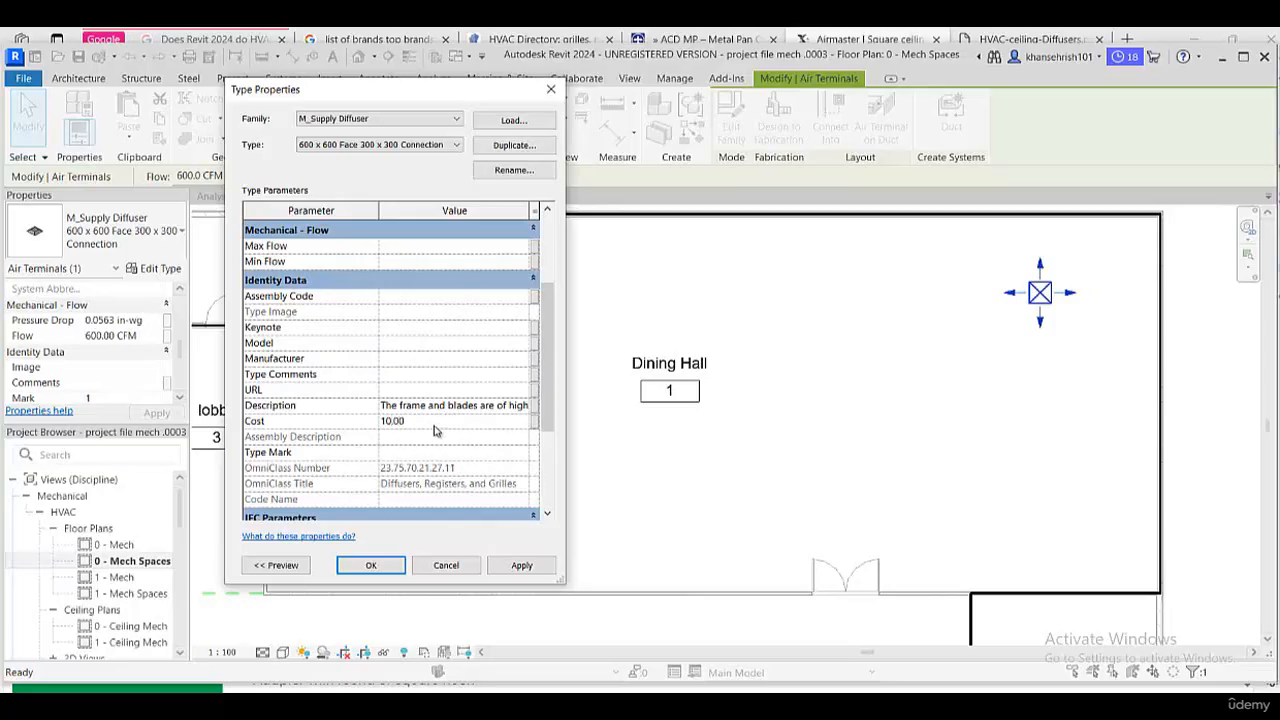
click(440, 421)
text(100)
- Check the brand name on the browser's product page and set the supply diffuser type's Manufacturer to Airmaster in Revit
scroll(410, 340, up, 1)
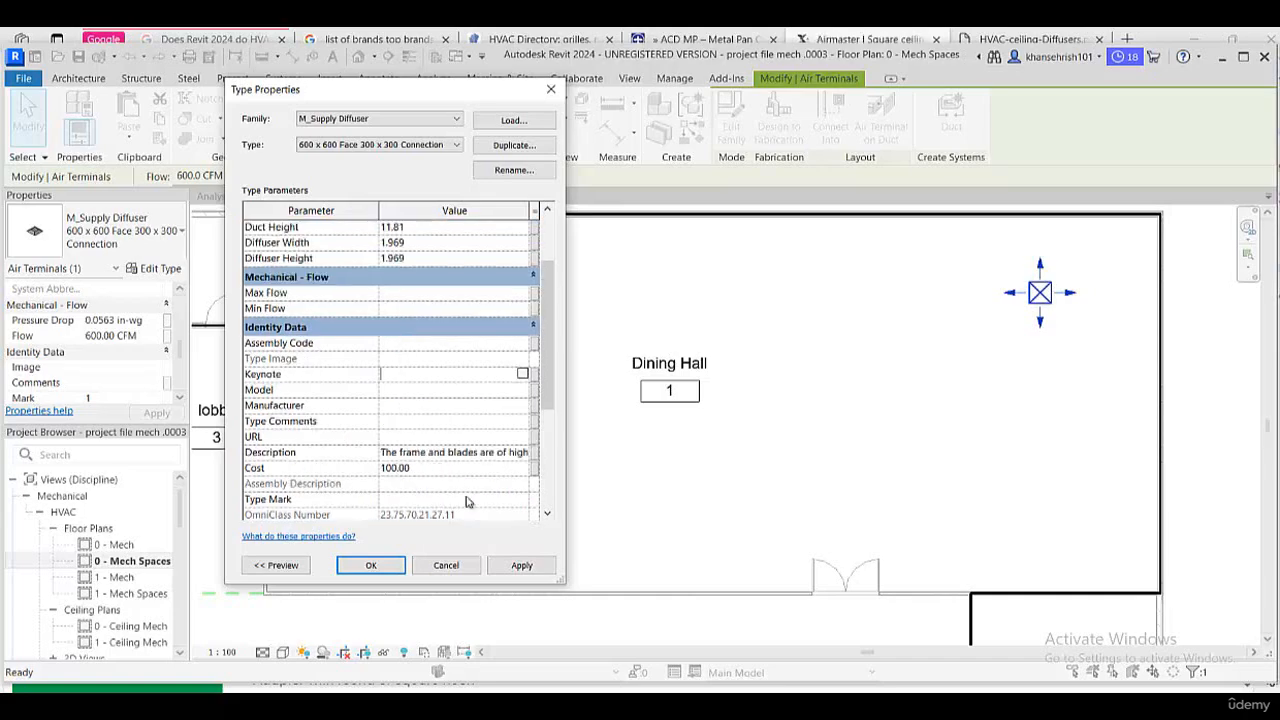
scroll(445, 455, down, 1)
scroll(392, 470, down, 1)
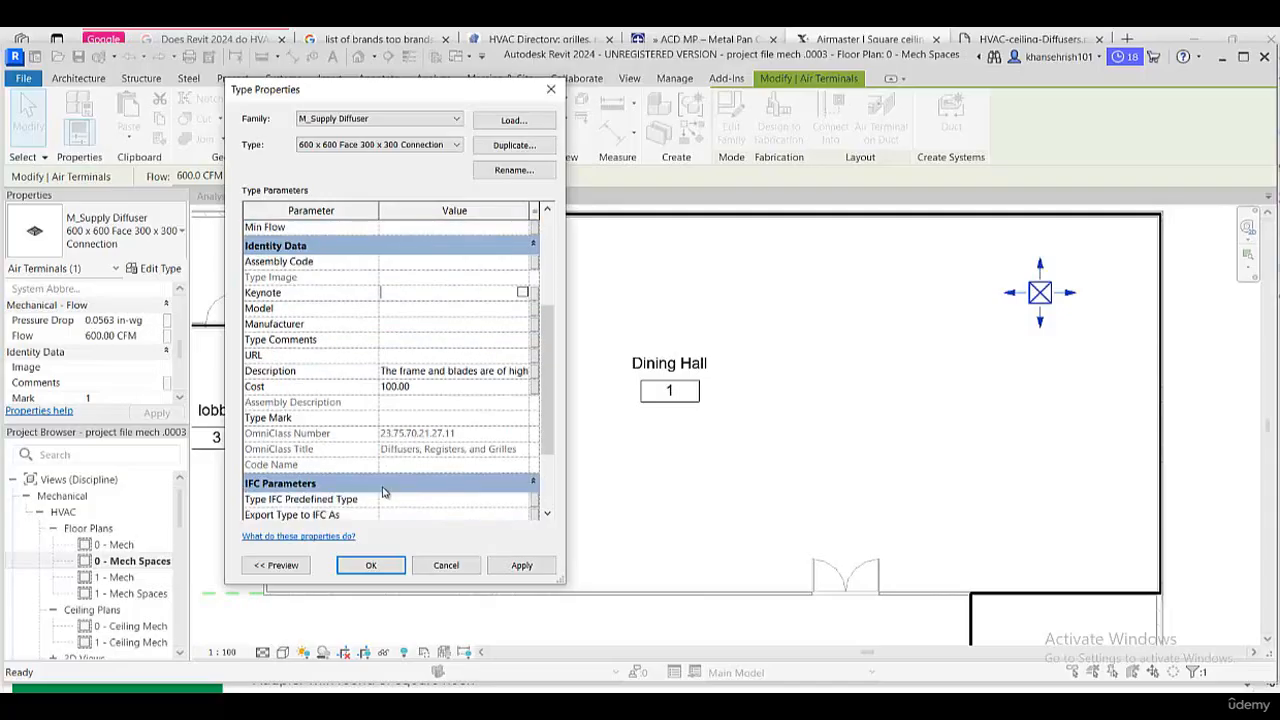
scroll(383, 492, down, 1)
scroll(383, 481, up, 1)
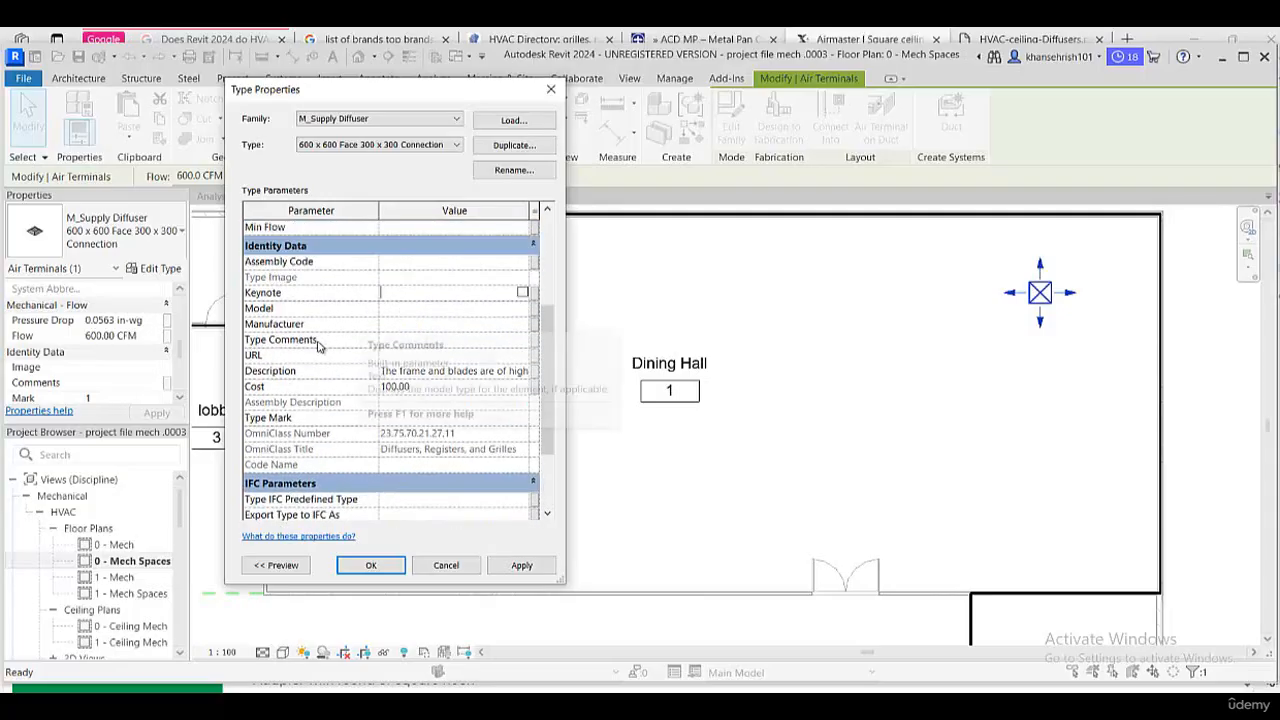
click(402, 324)
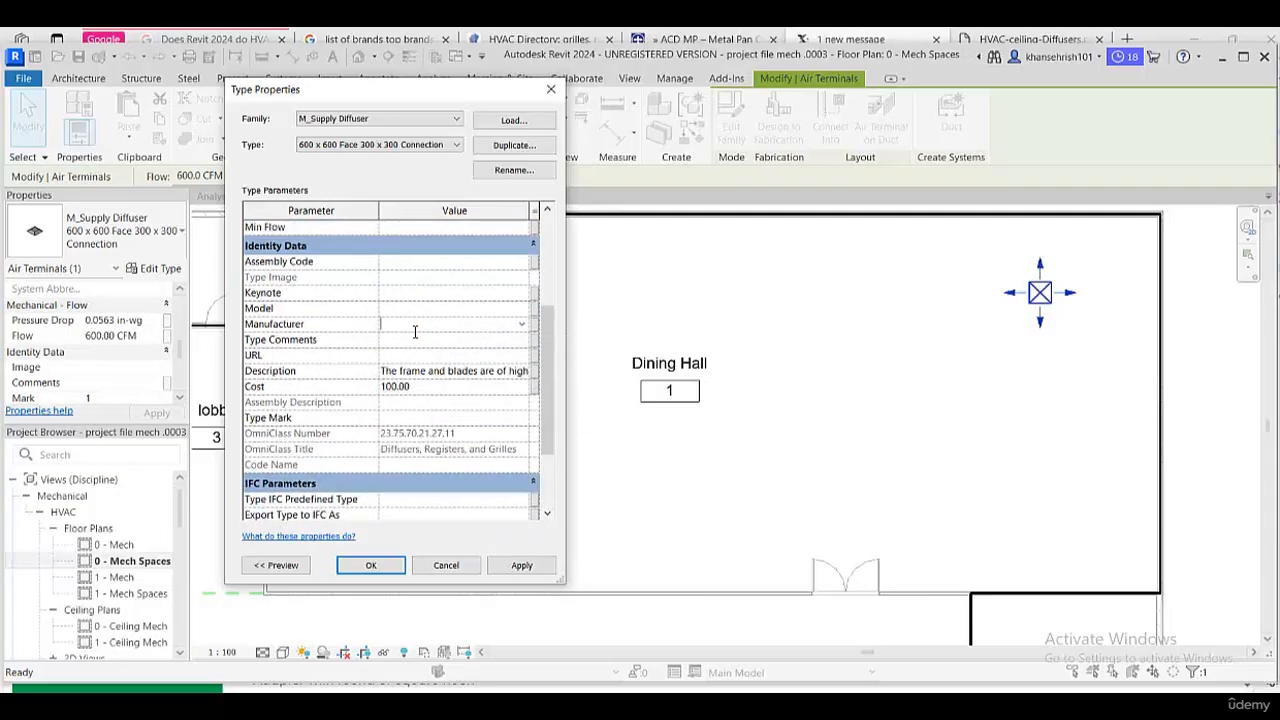
key(alt+Tab)
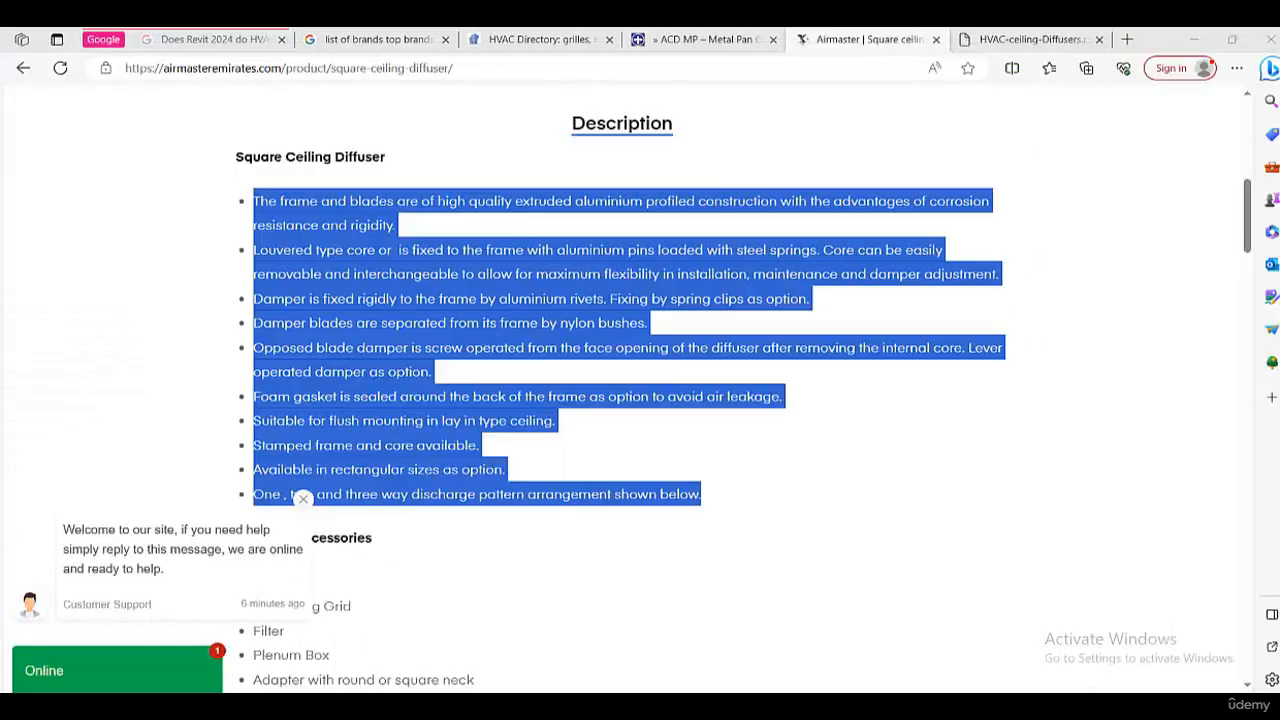
scroll(107, 263, up, 3)
scroll(107, 263, up, 4)
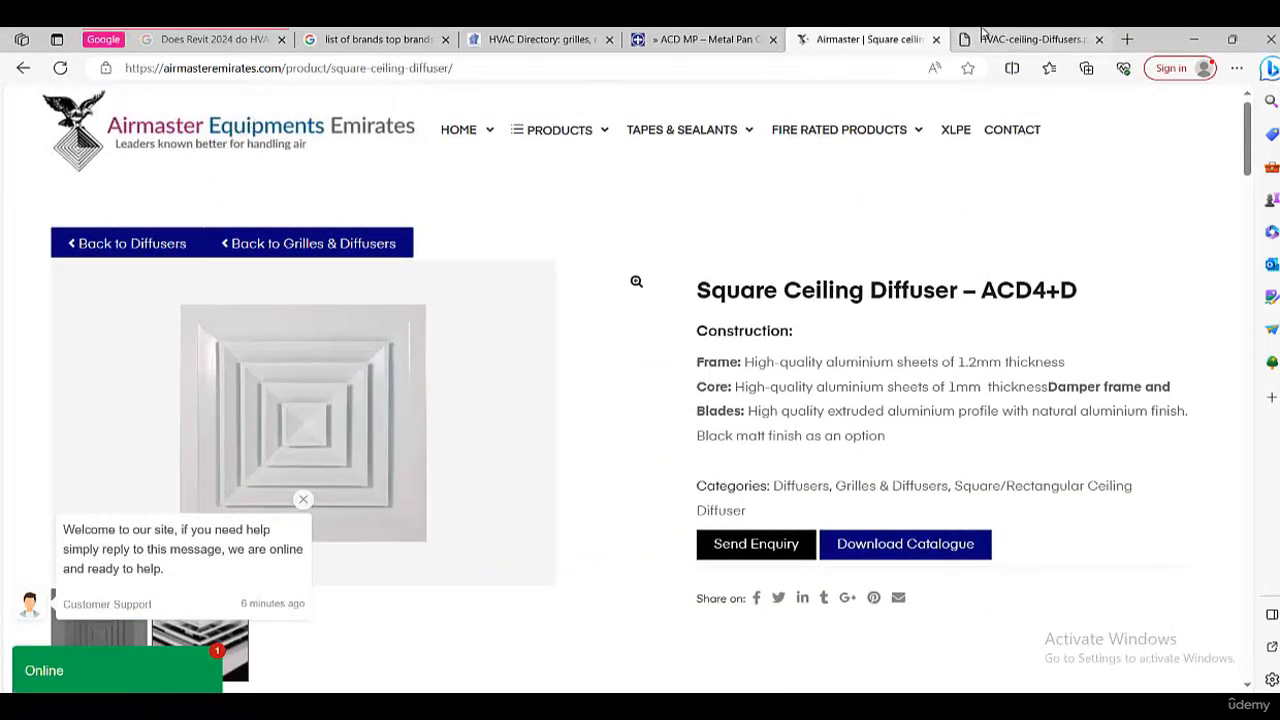
click(1194, 39)
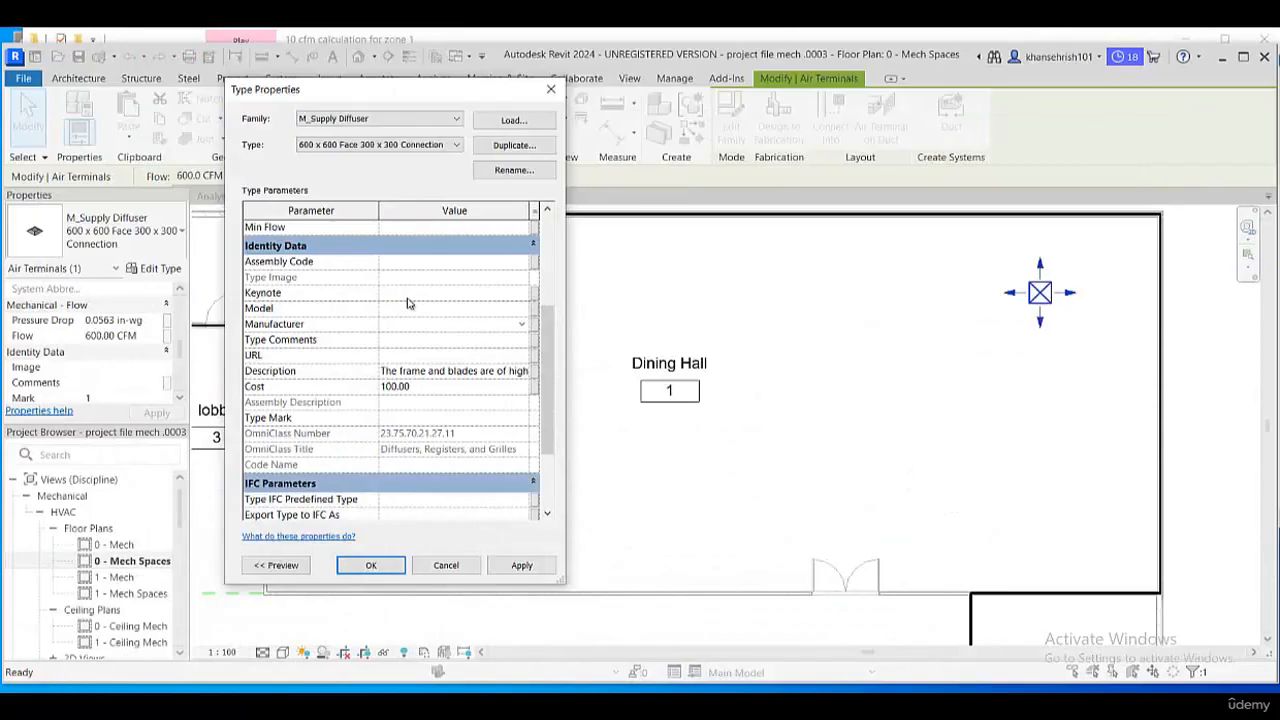
text(Airmas)
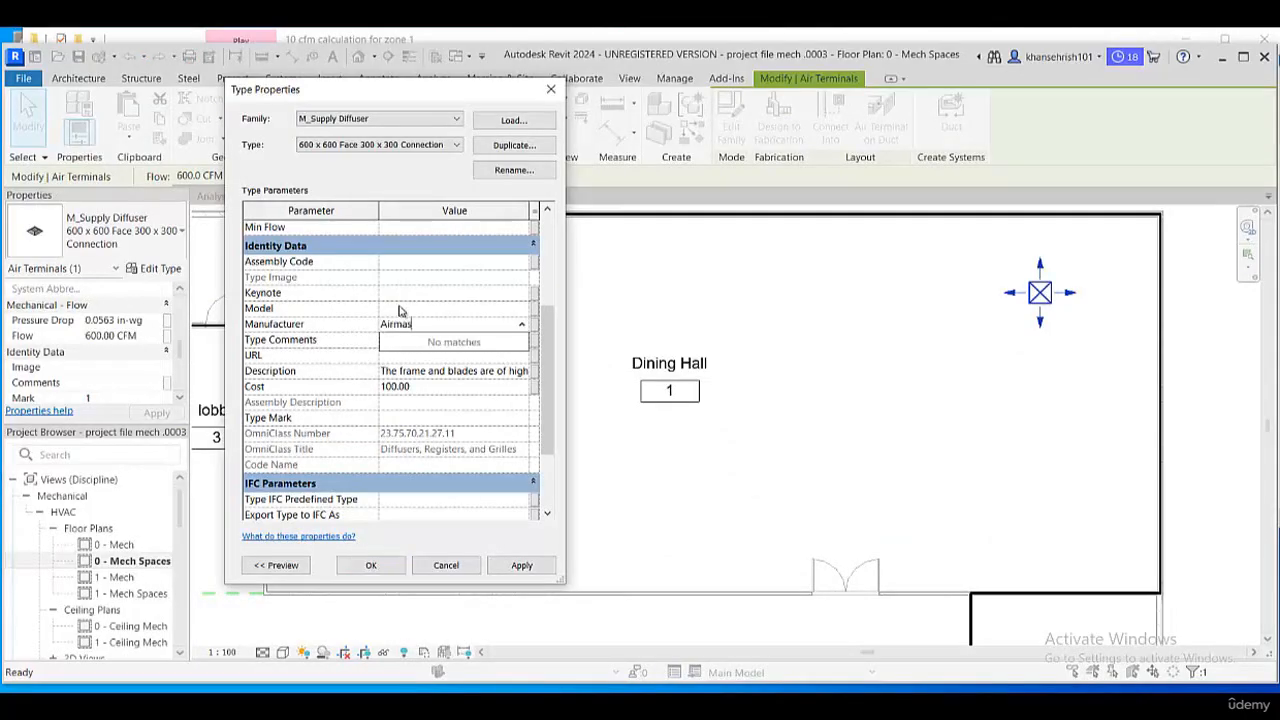
text(ter)
click(419, 293)
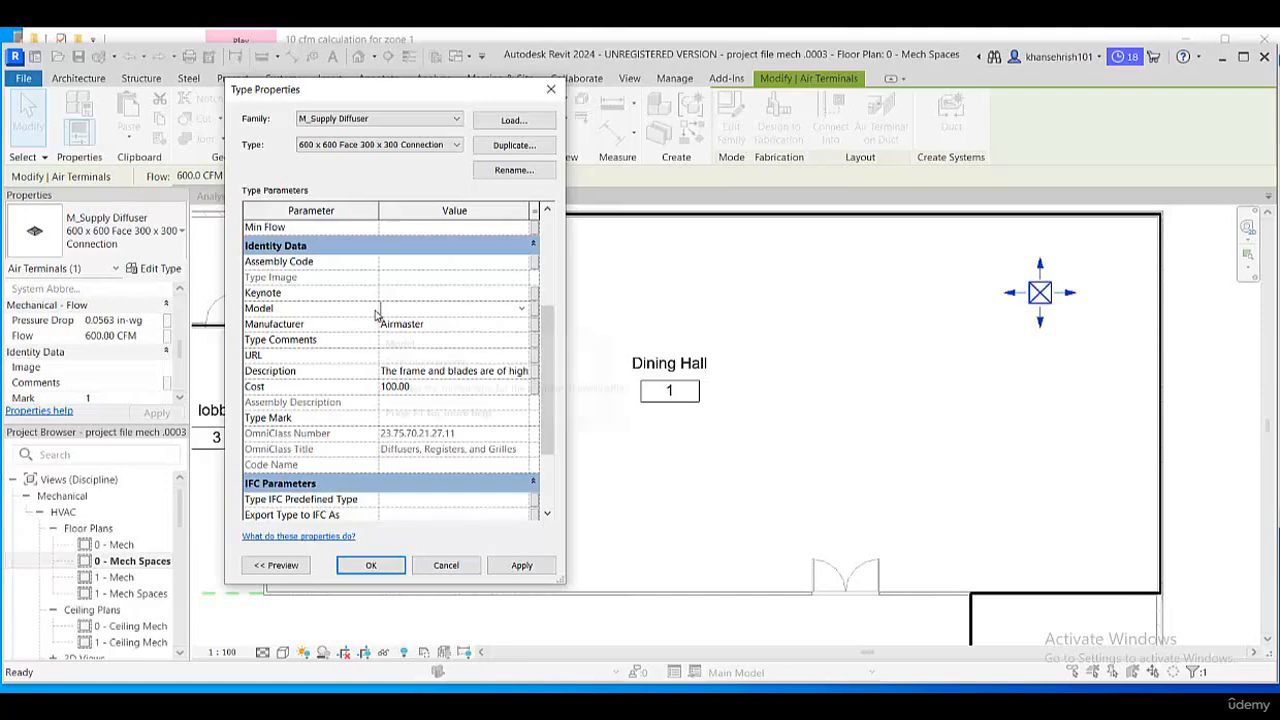
text(xy)
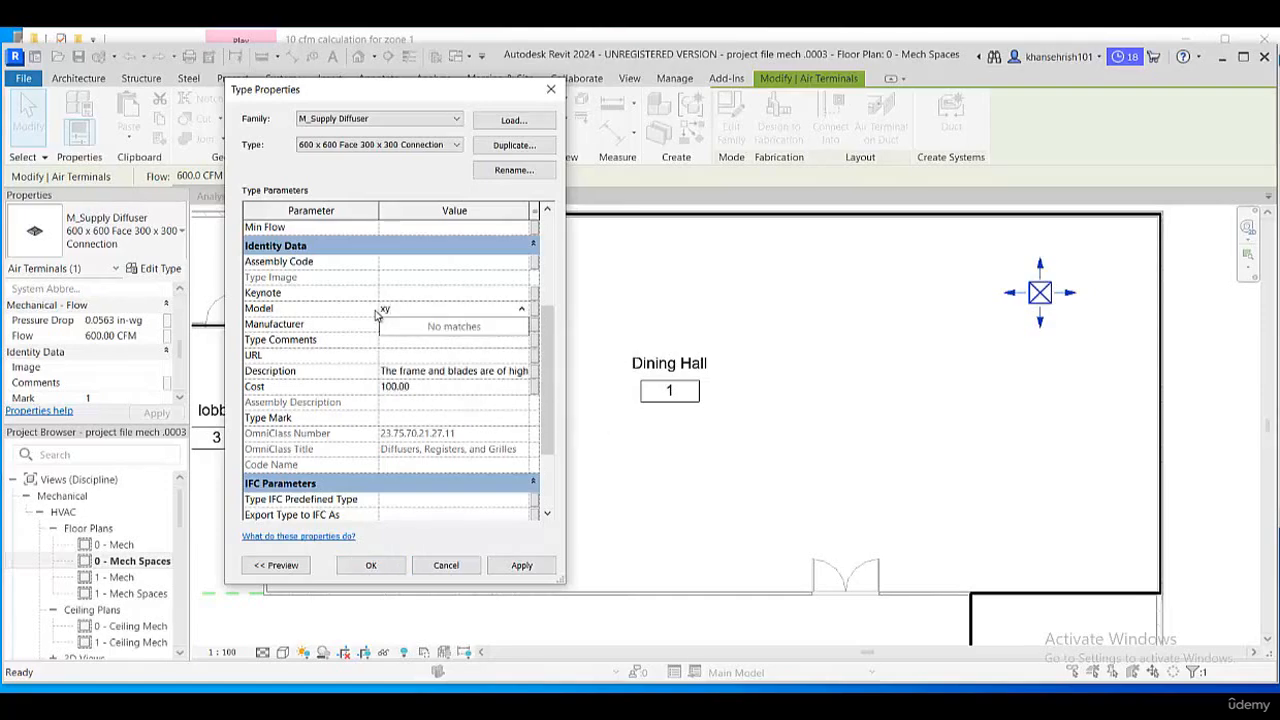
key(BackSpace)
key(BackSpace)
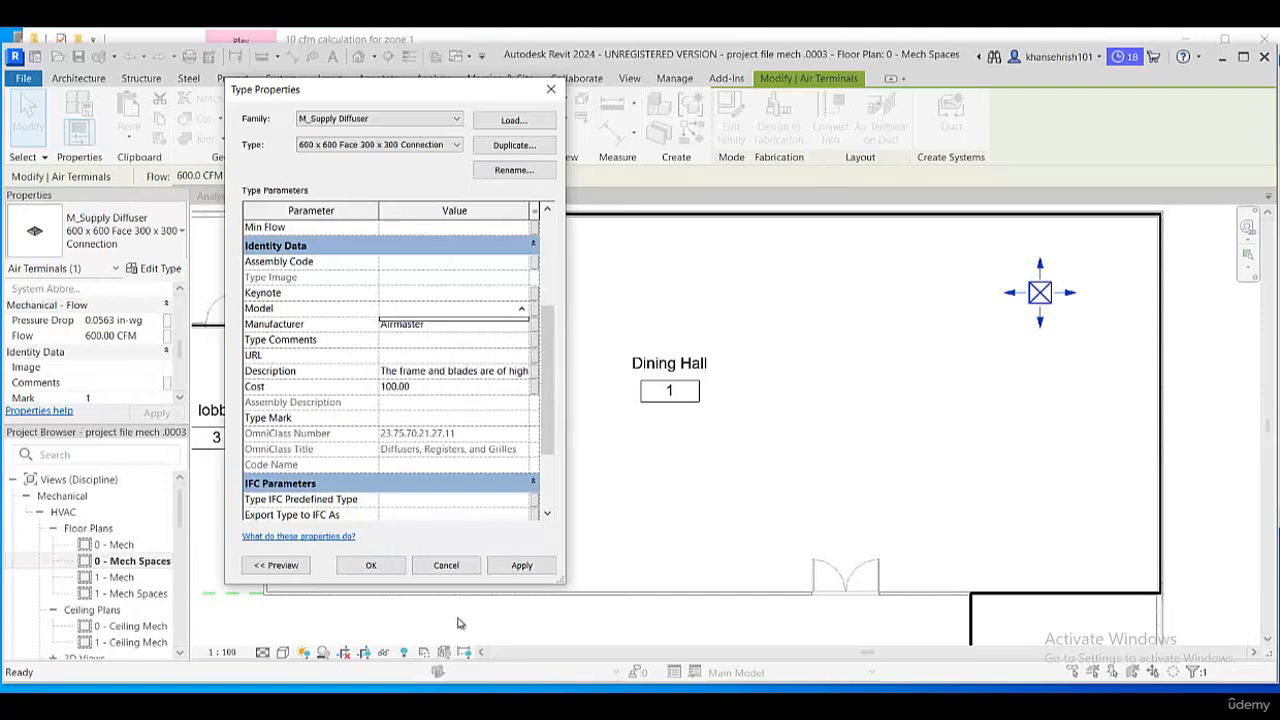
- Examine the supply air square ceiling diffuser models in Airmaster's HVAC-ceiling-Diffusers.pdf catalogue for the model matching the four-way square diffuser
key(alt+Tab)
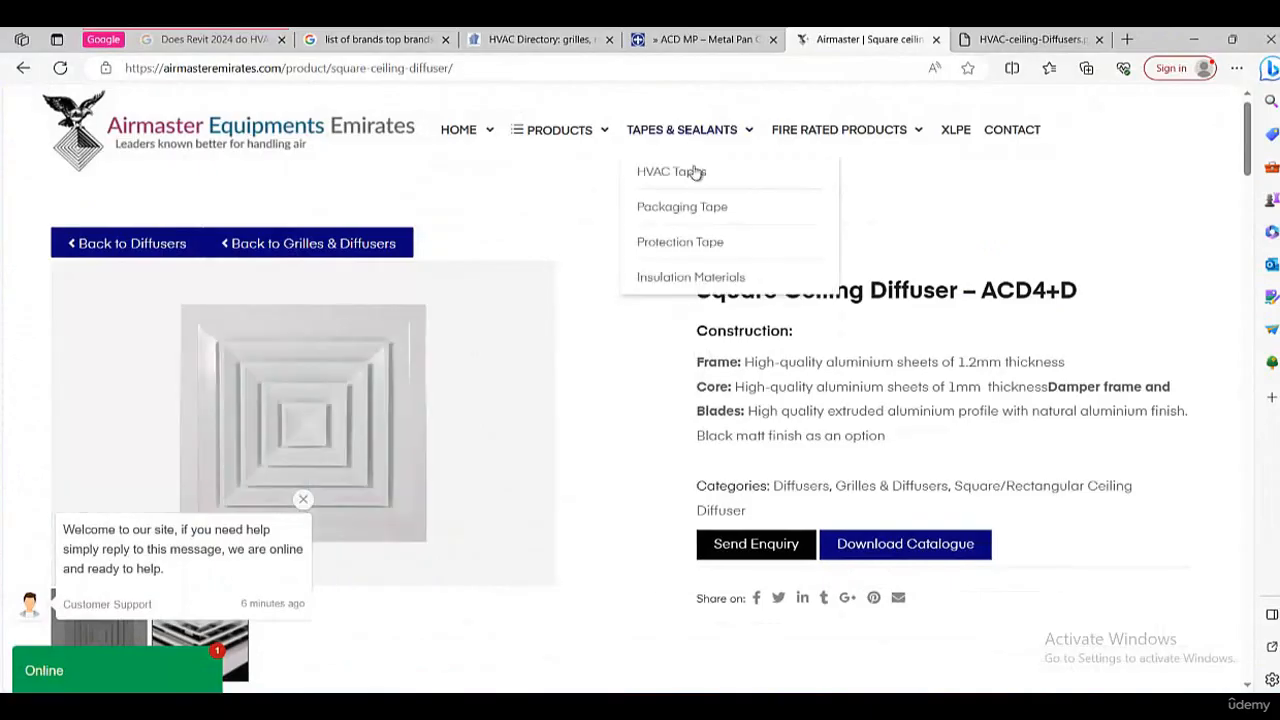
click(1030, 39)
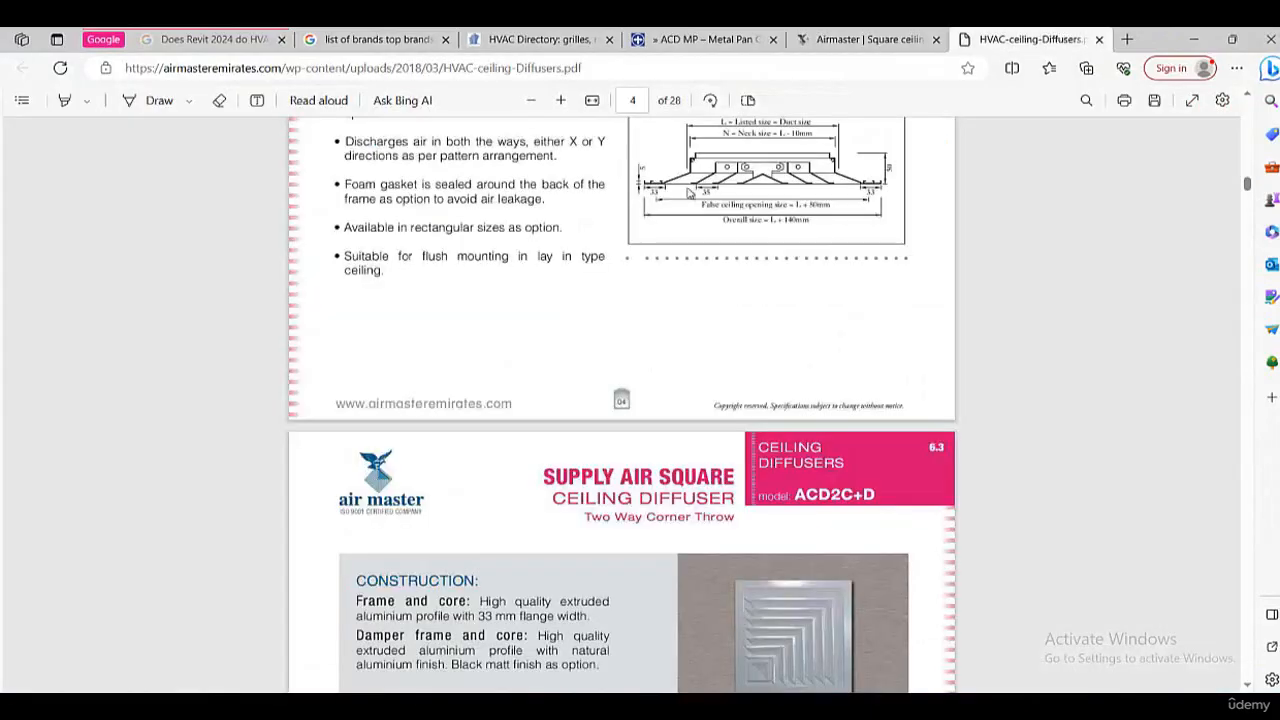
scroll(690, 194, up, 3)
scroll(641, 233, up, 5)
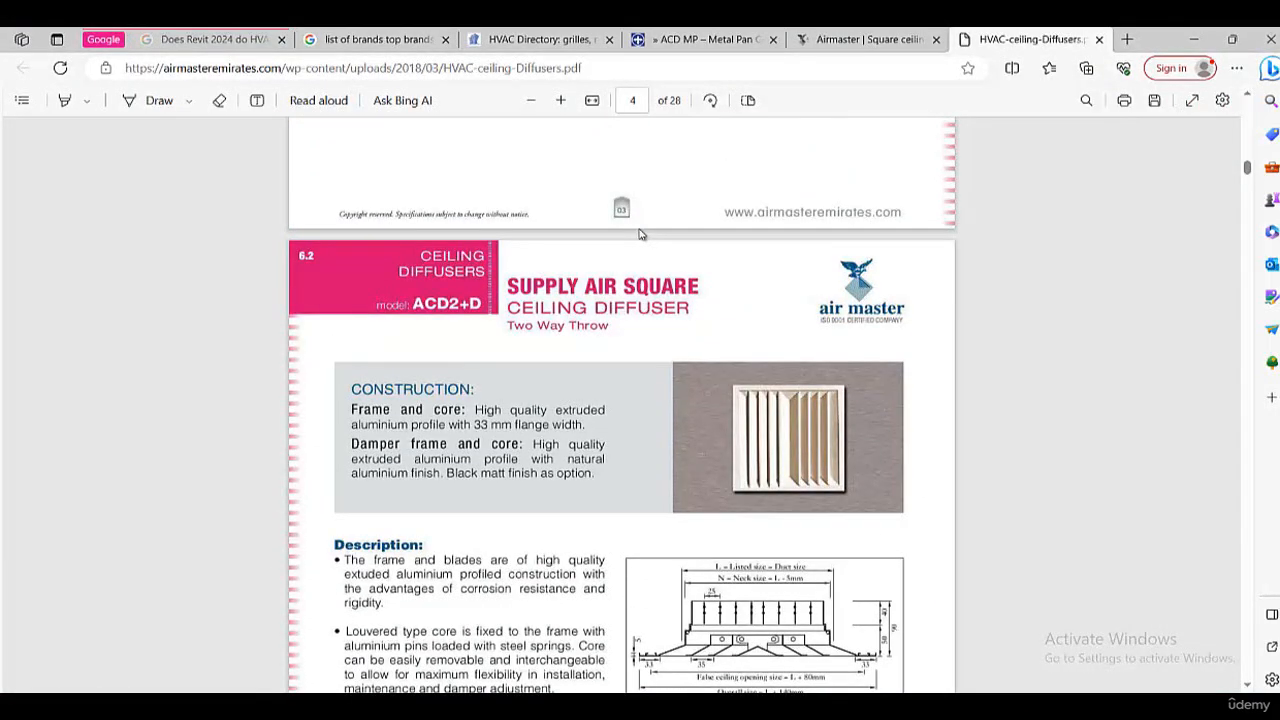
scroll(631, 291, down, 7)
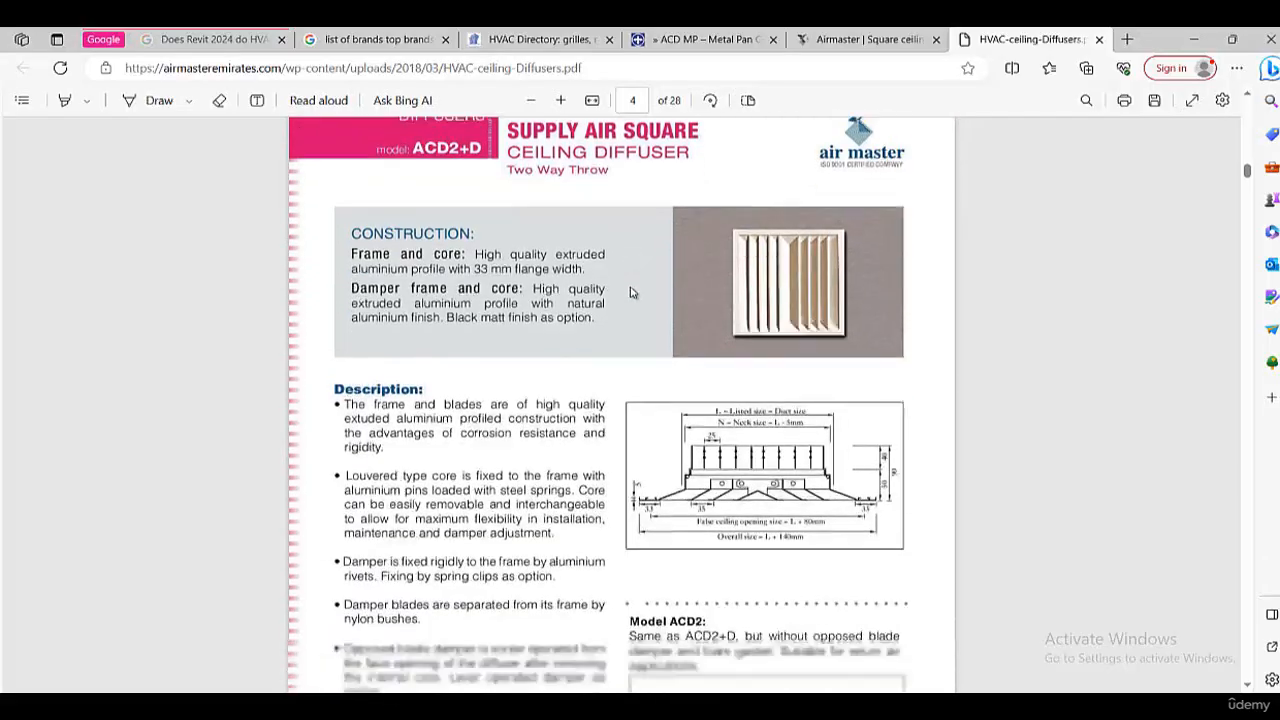
scroll(631, 291, down, 6)
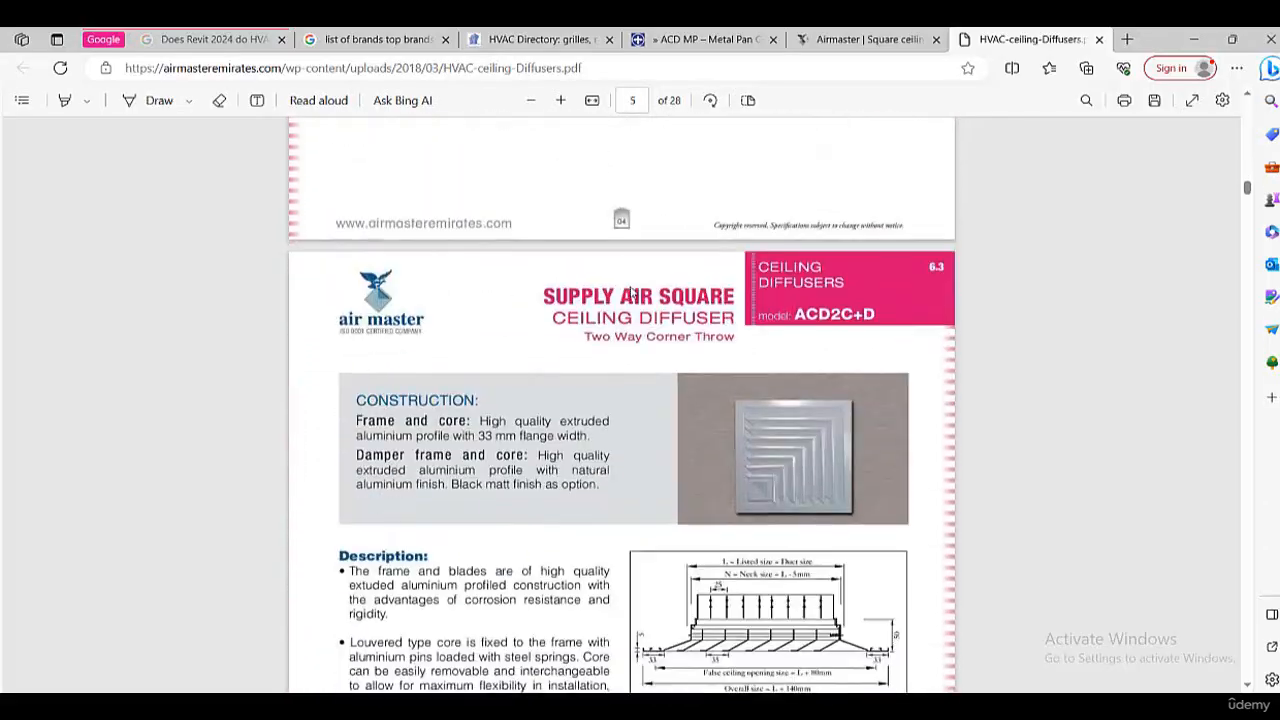
scroll(631, 291, down, 12)
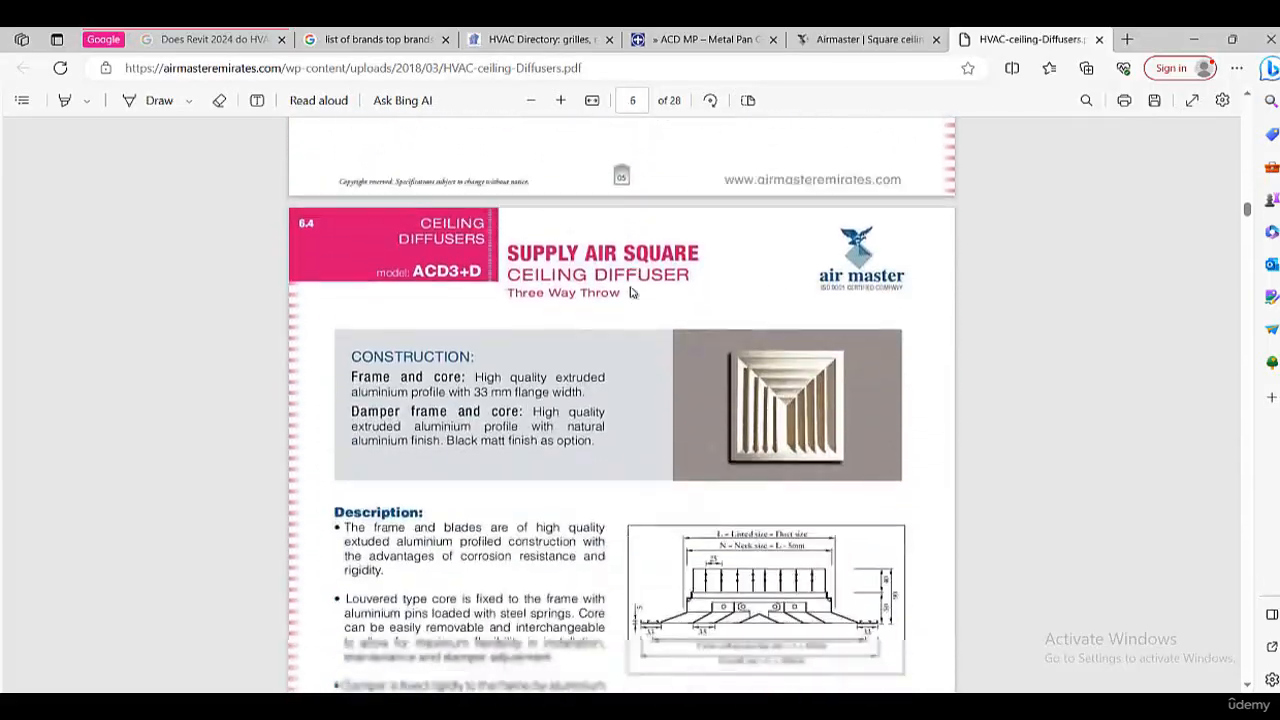
scroll(631, 291, down, 12)
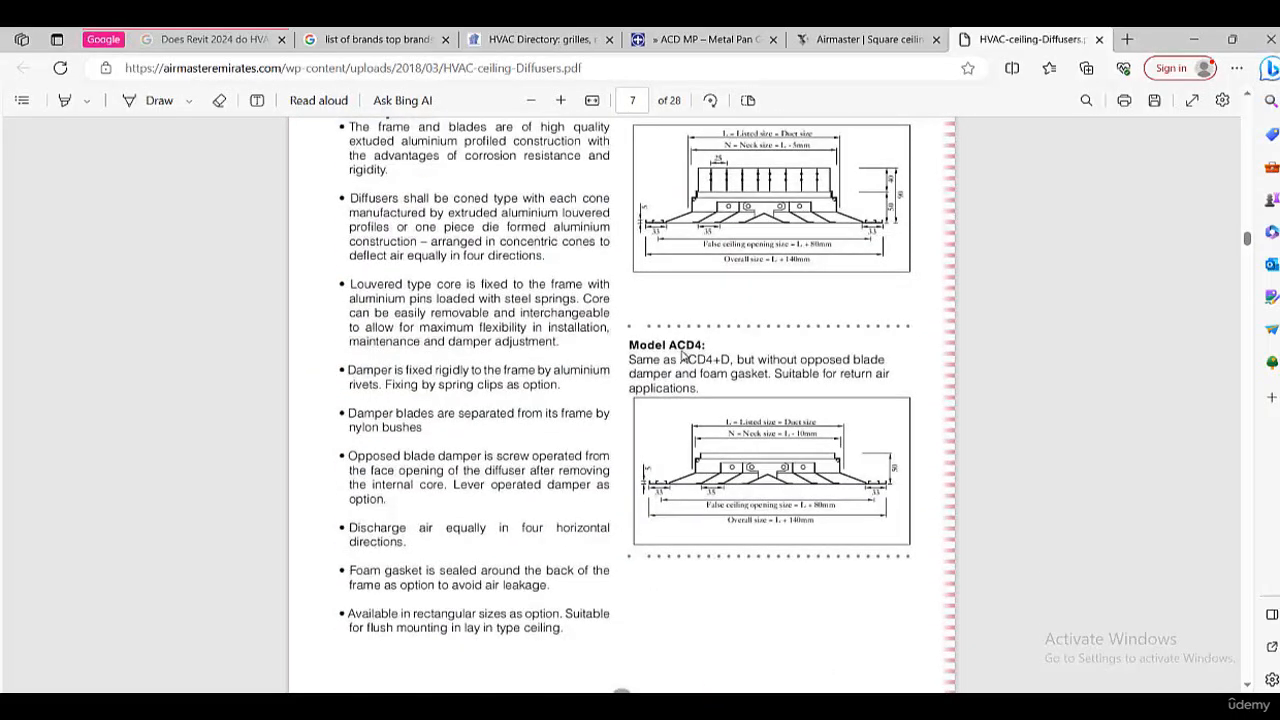
scroll(730, 360, up, 1)
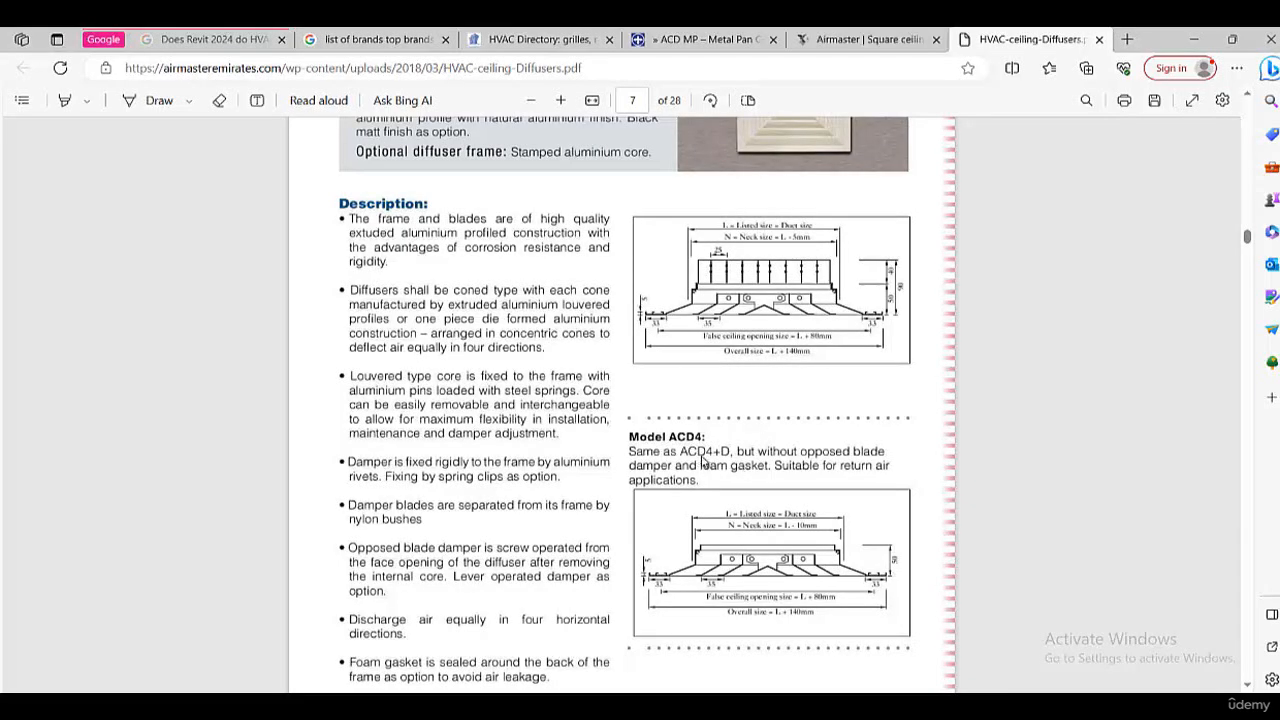
scroll(723, 468, up, 10)
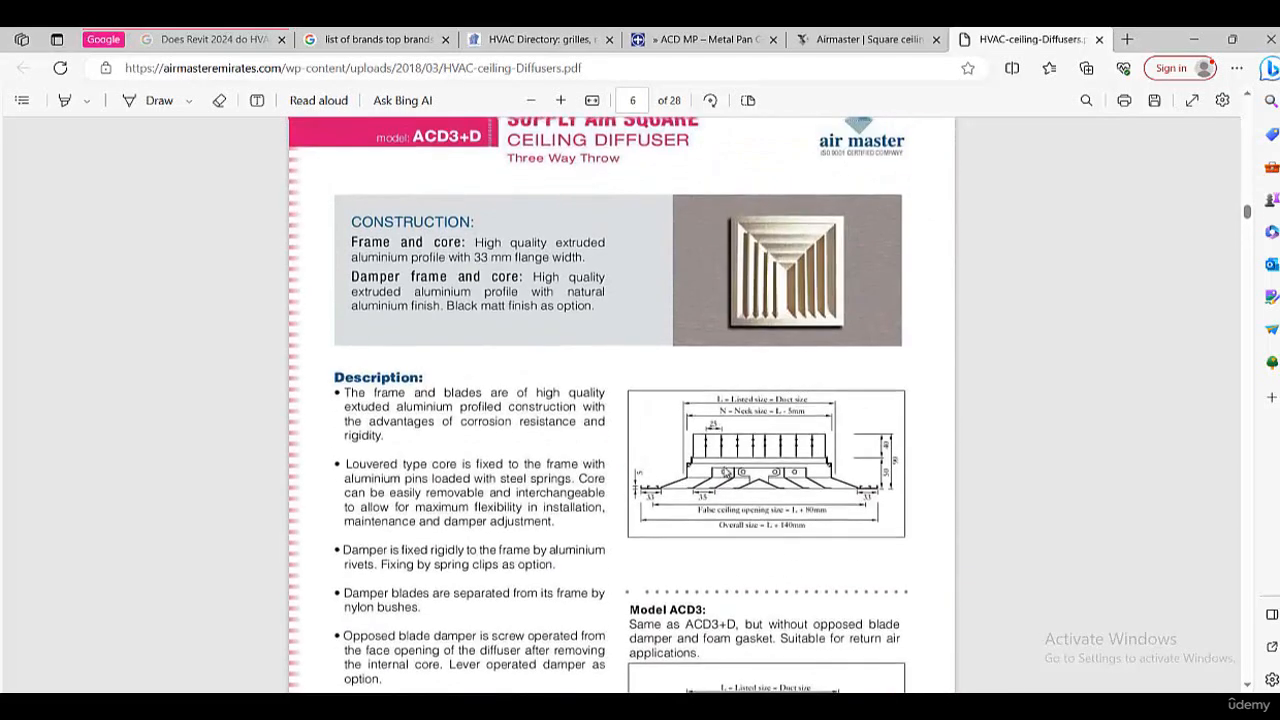
scroll(723, 470, down, 2)
scroll(740, 458, up, 4)
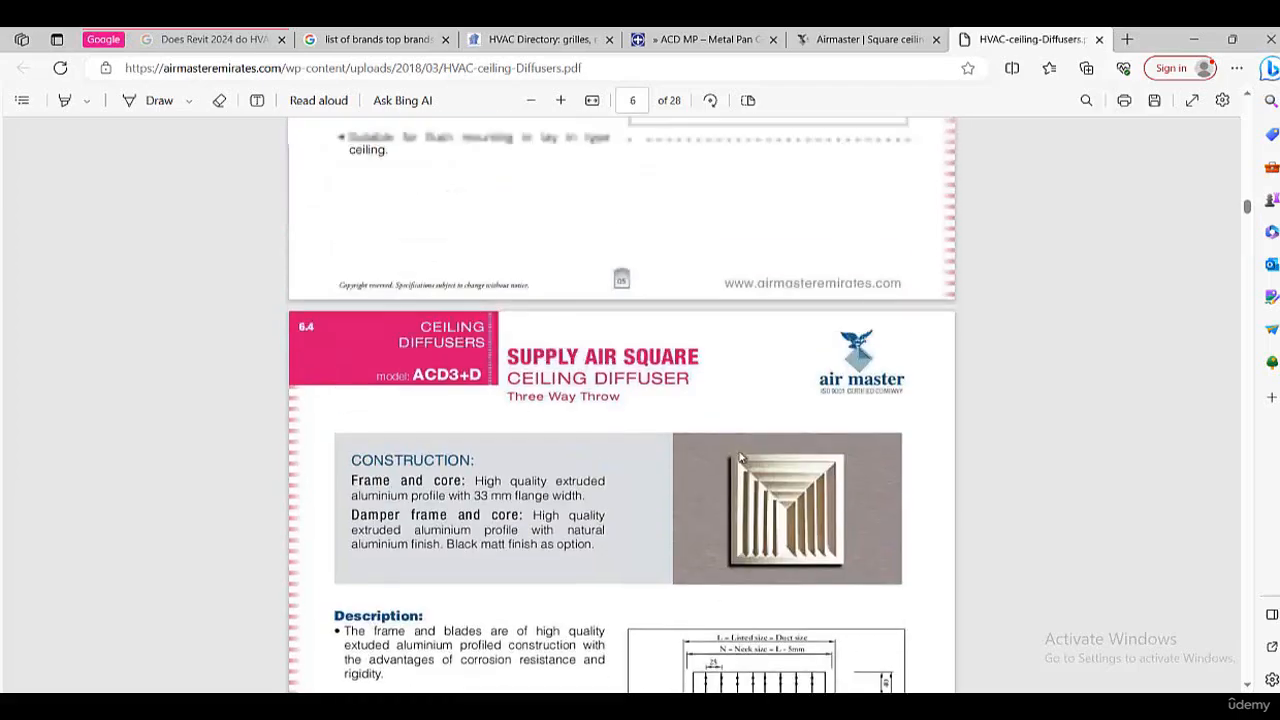
scroll(740, 458, up, 20)
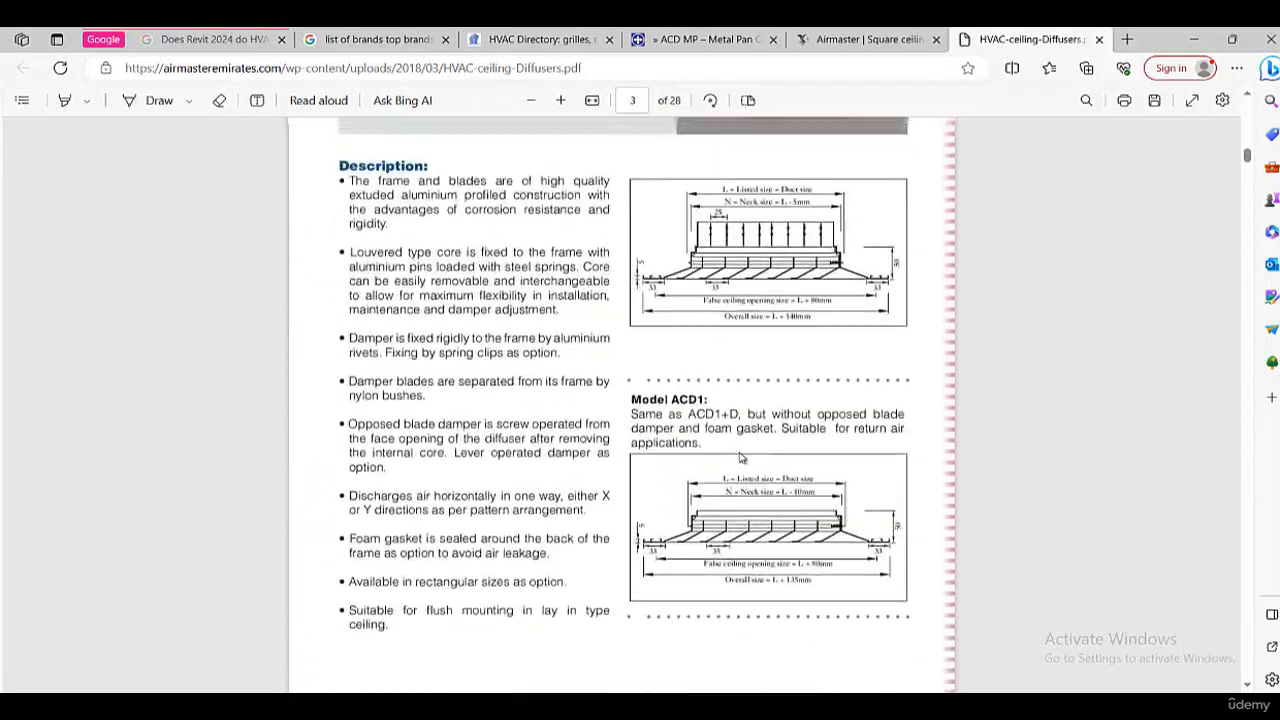
scroll(740, 458, up, 2)
scroll(640, 350, down, 4)
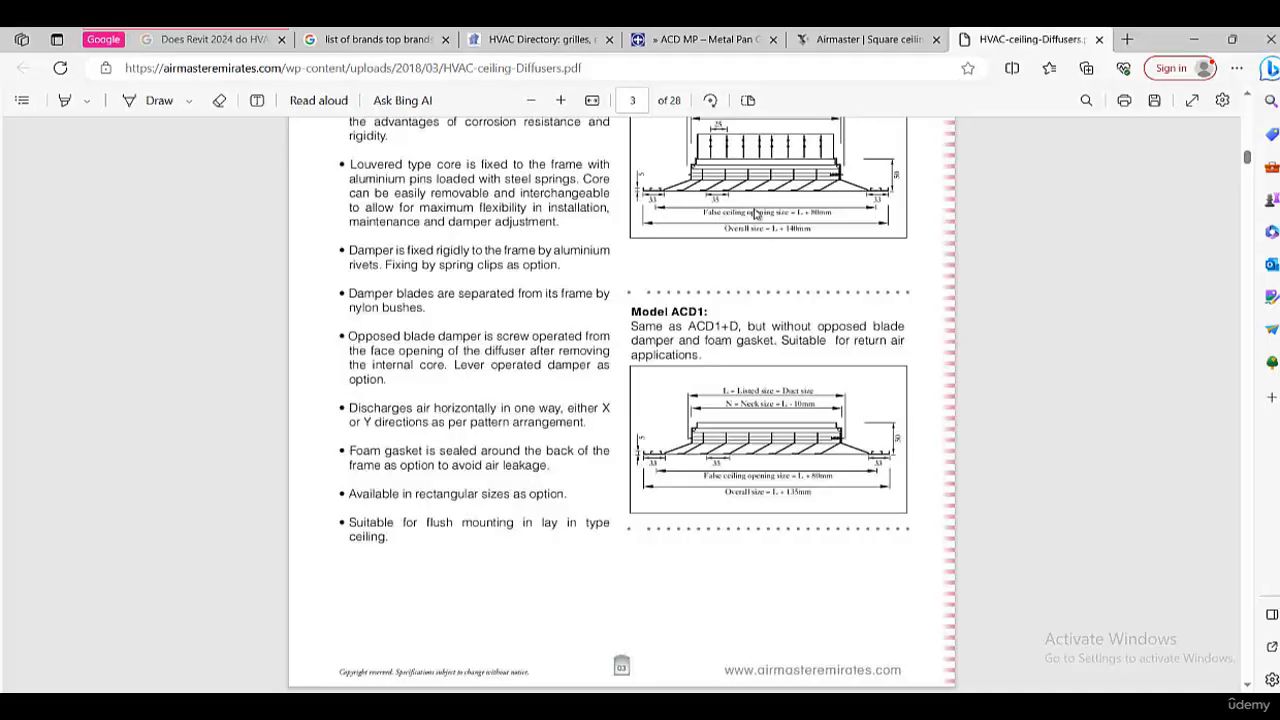
scroll(725, 342, down, 4)
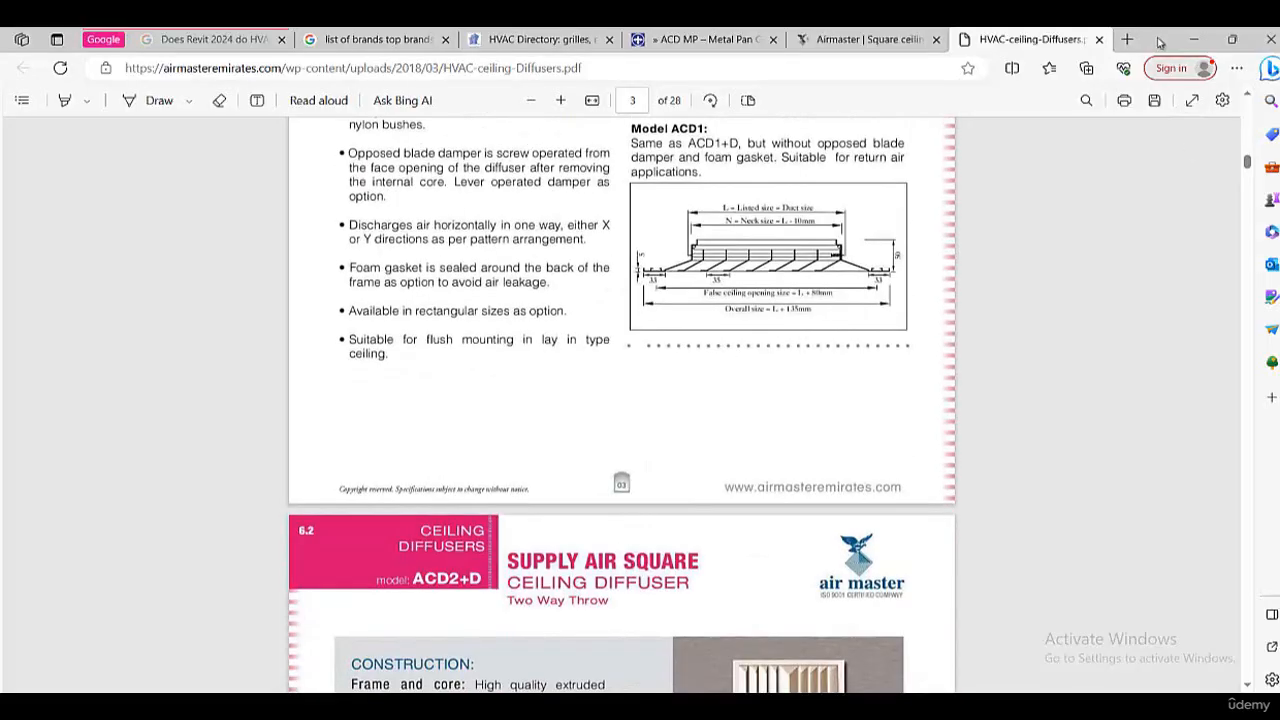
- Return to Revit and set the supply diffuser type's Model to acd-4
click(1194, 40)
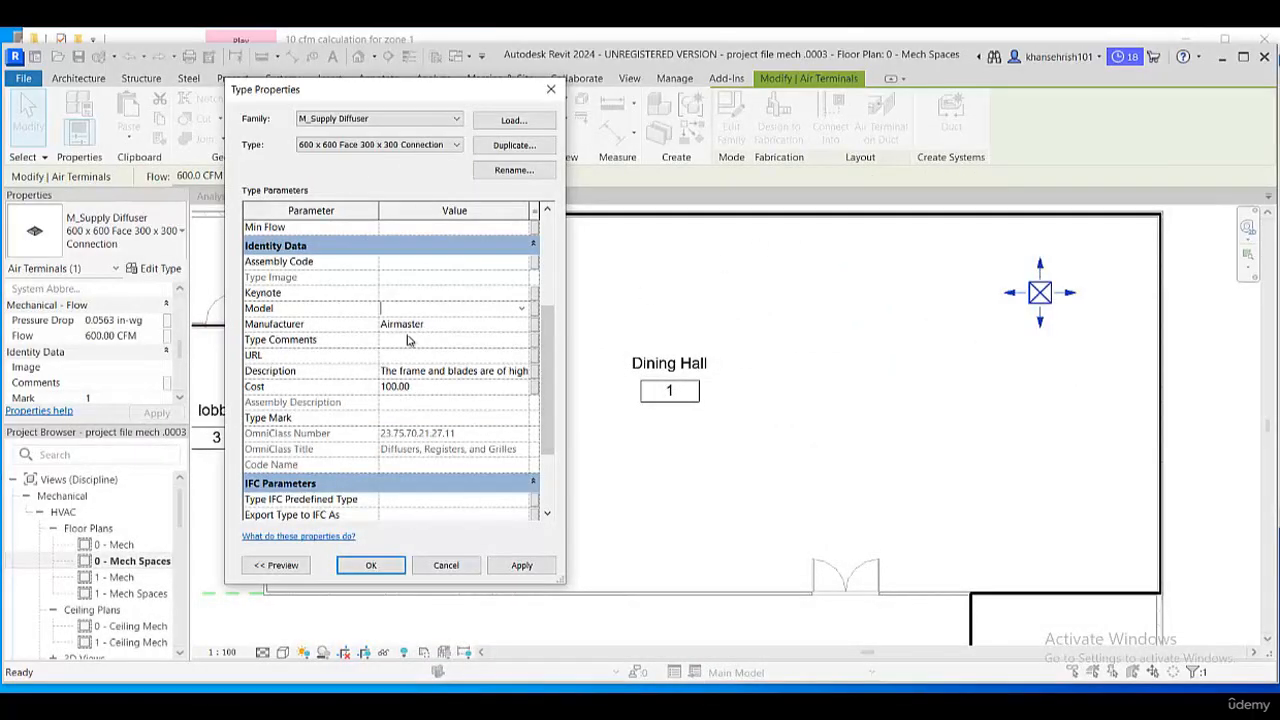
text(acd-4)
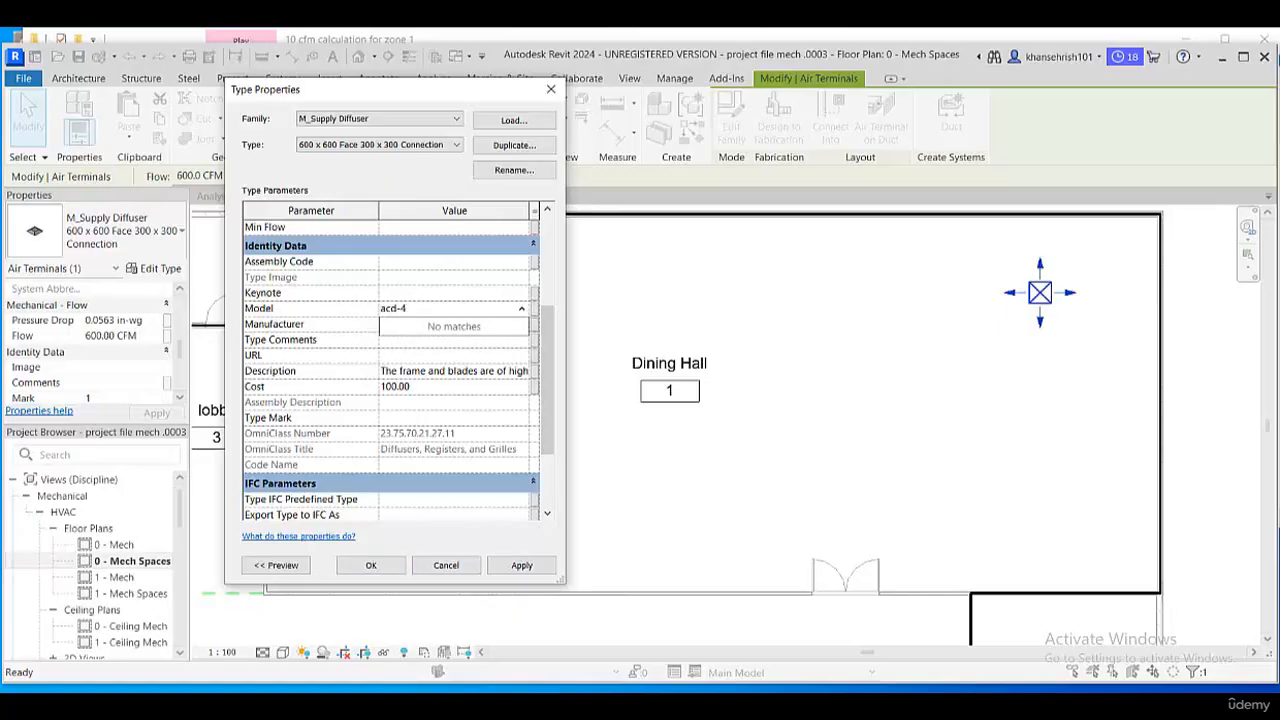
- Check the four-way diffuser's model code in the Airmaster catalogue and set the supply diffuser type's Model to ACD4-D in Revit
key(alt+Tab)
scroll(670, 500, down, 8)
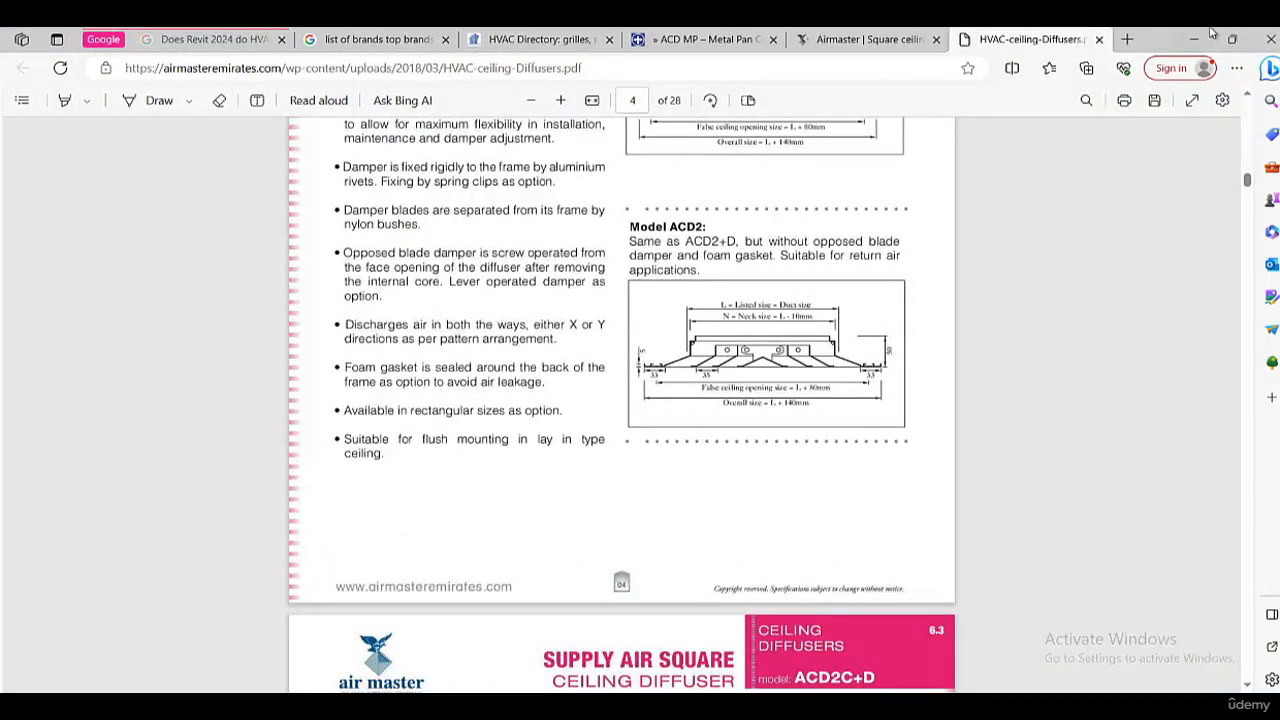
scroll(757, 263, down, 10)
scroll(757, 263, down, 10)
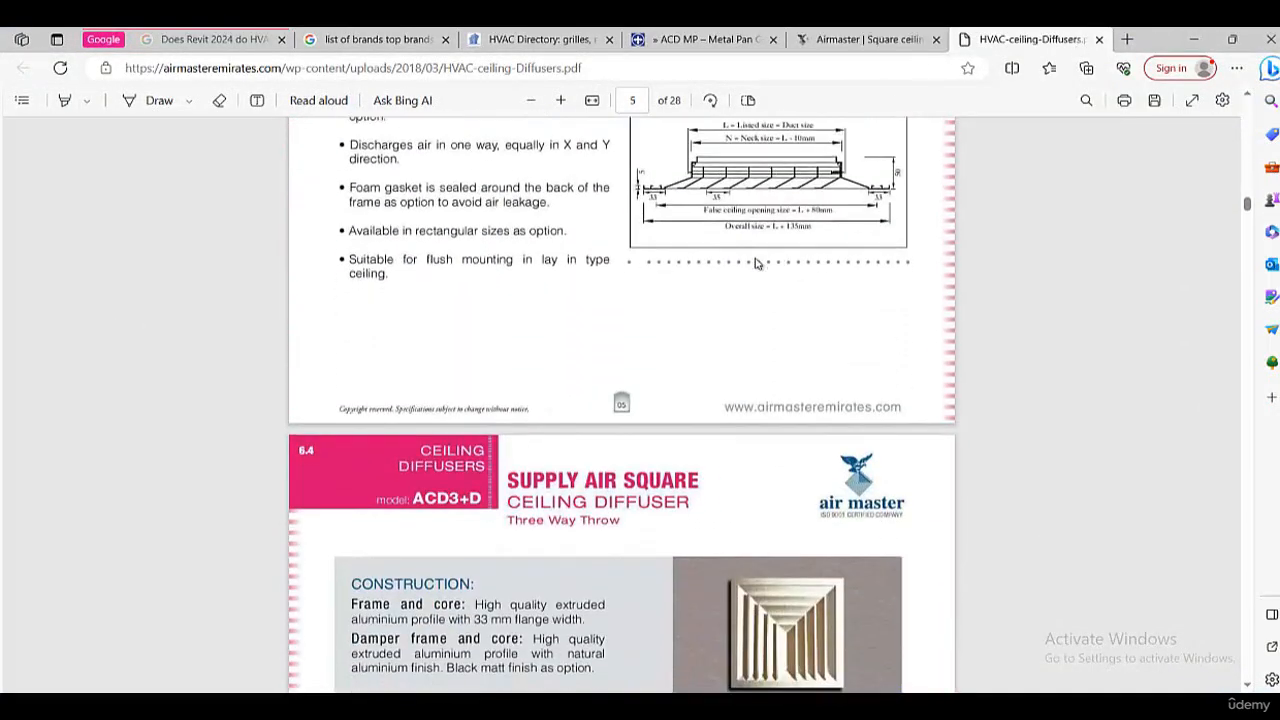
scroll(757, 263, down, 10)
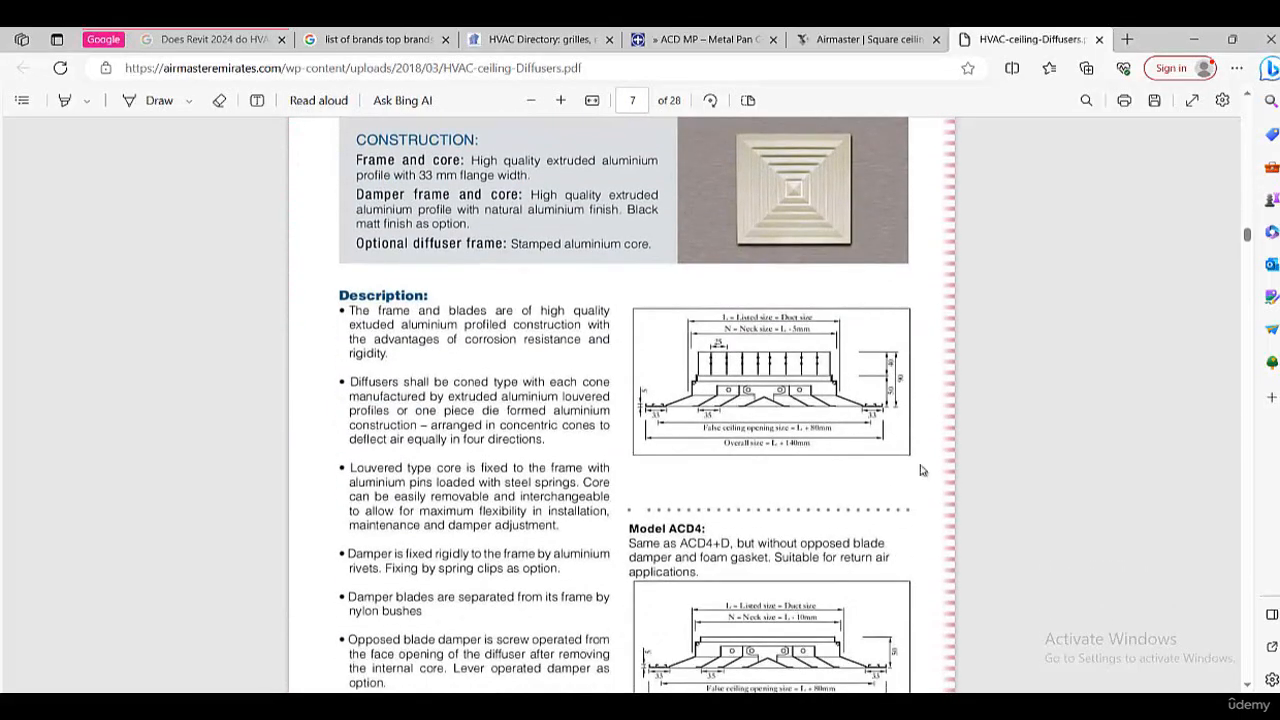
click(1190, 38)
drag(449, 314, 289, 284)
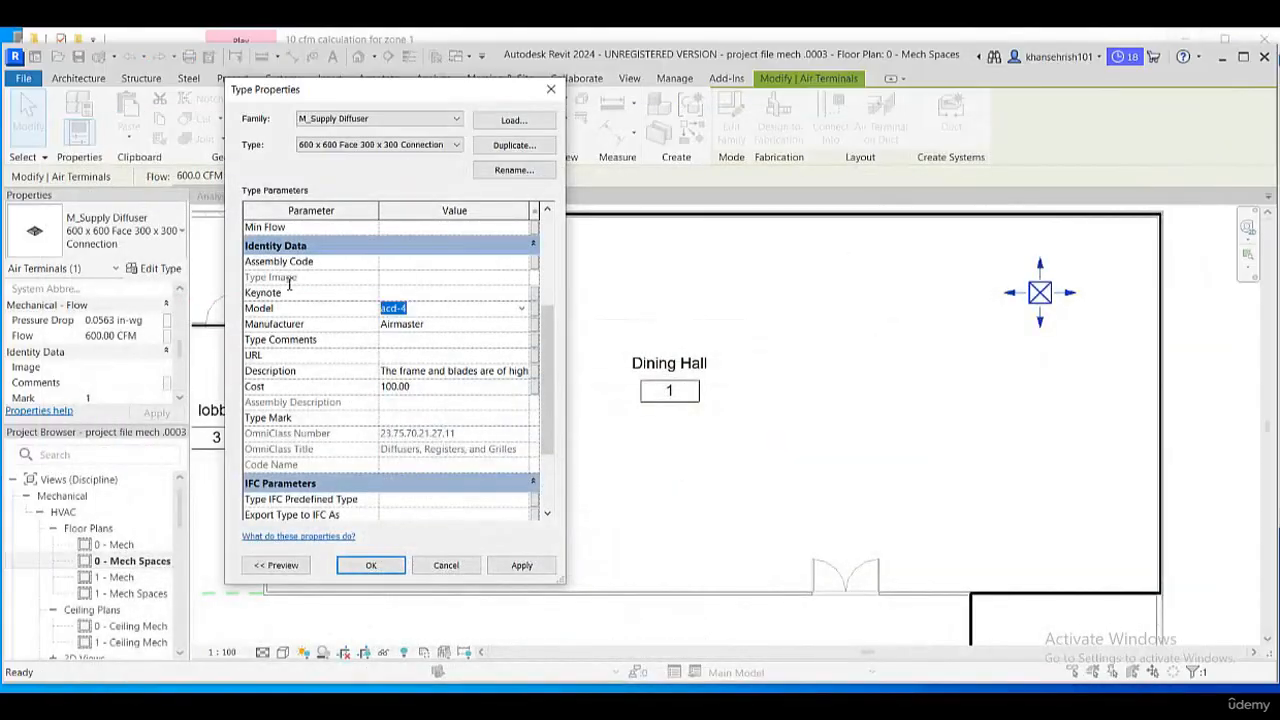
text(ACD4-D)
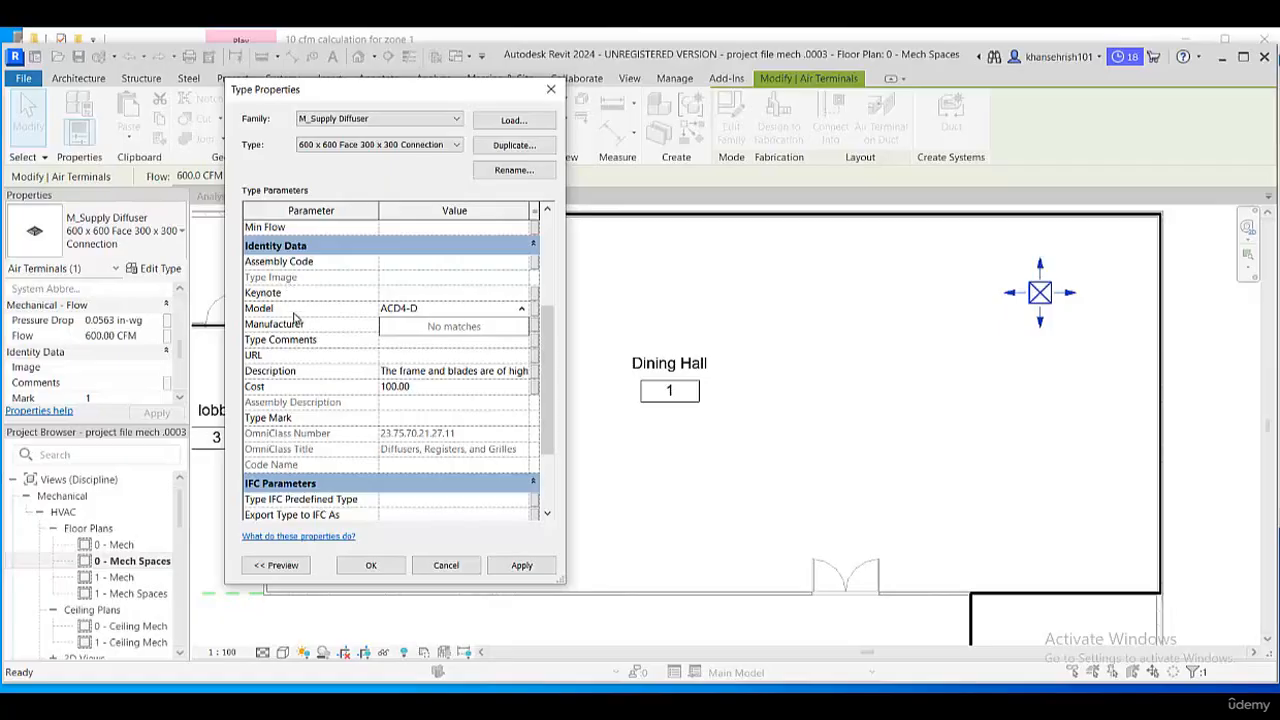
- Review the supply diffuser type's identity and IFC parameters and accept the edited type properties
scroll(370, 405, down, 3)
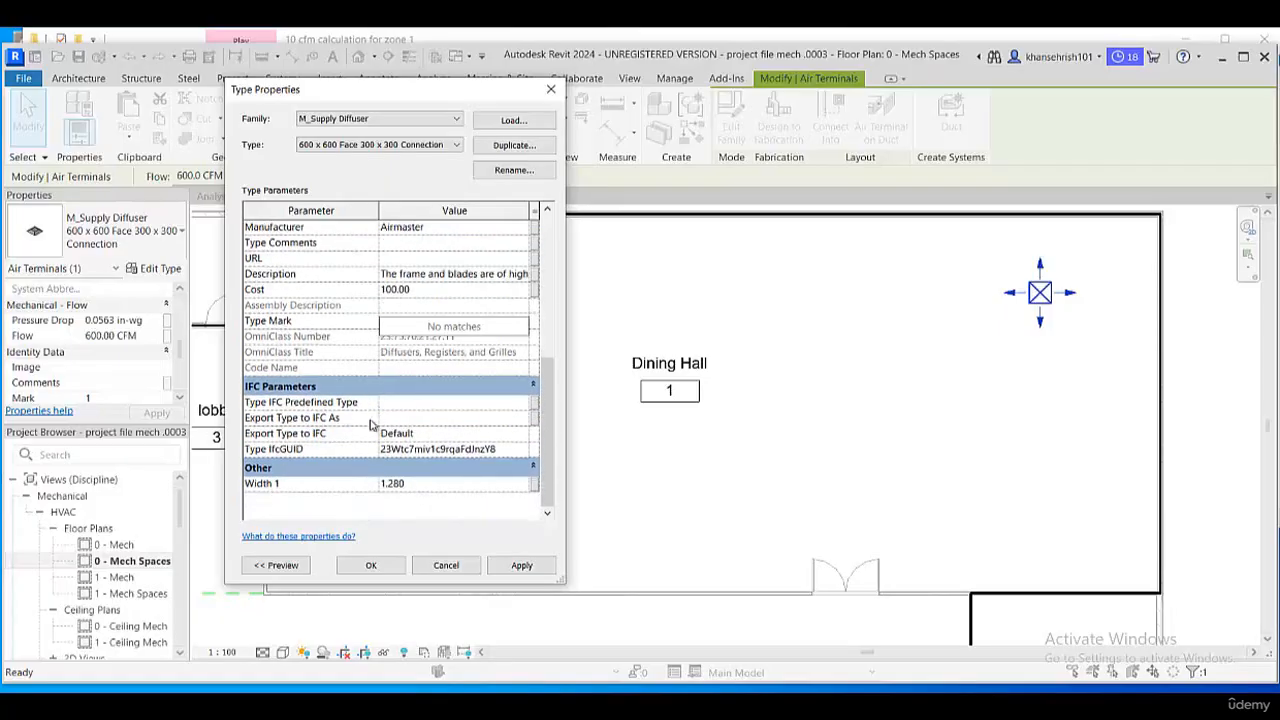
scroll(343, 450, up, 2)
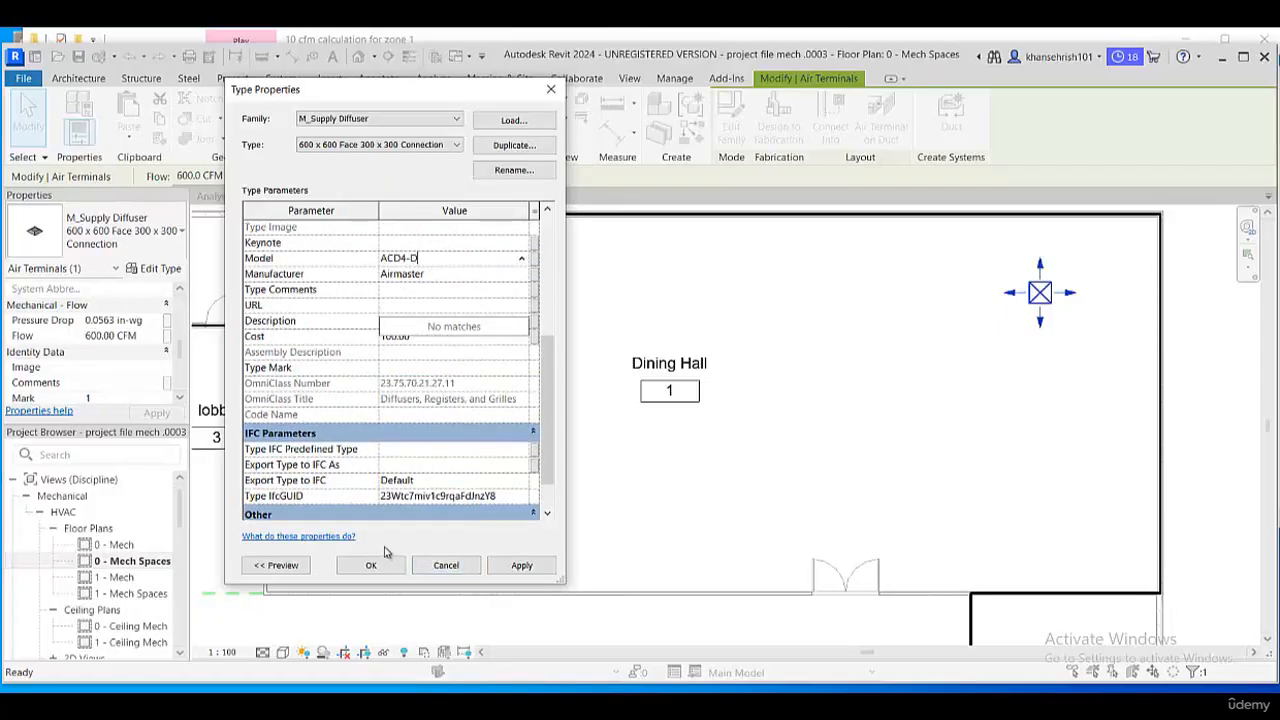
scroll(380, 502, down, 1)
scroll(333, 443, up, 2)
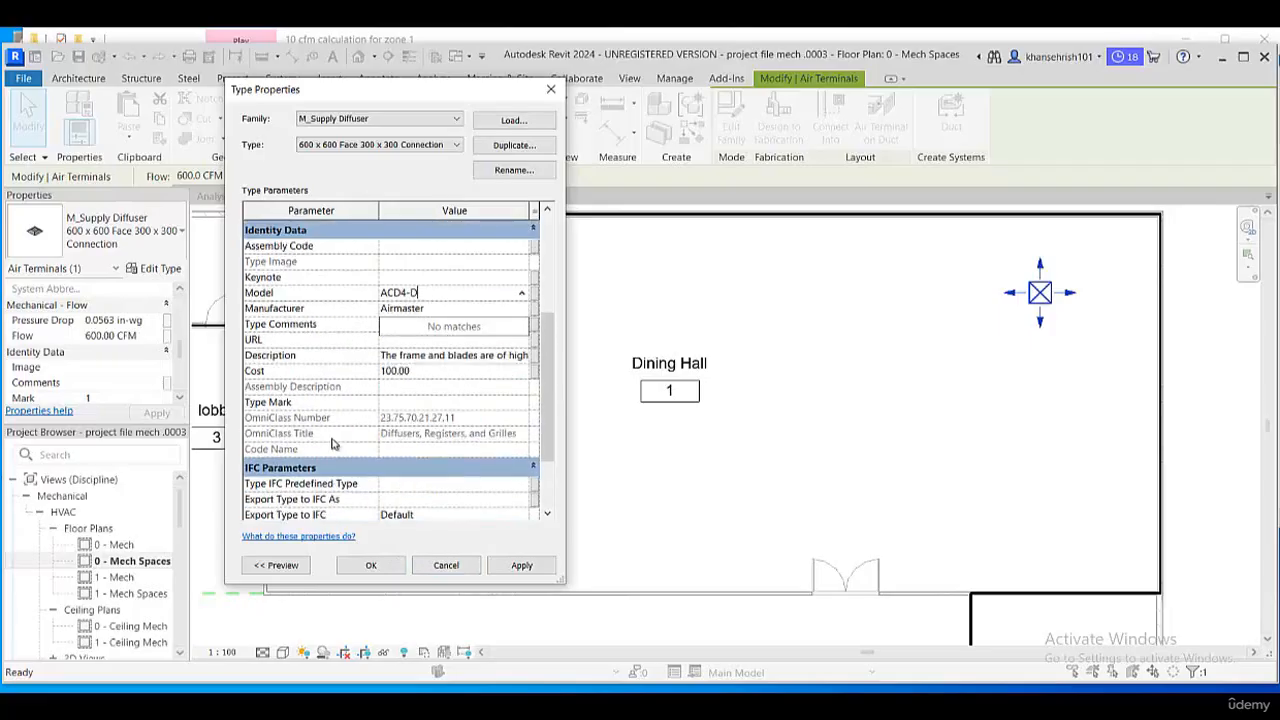
click(372, 566)
click(374, 566)
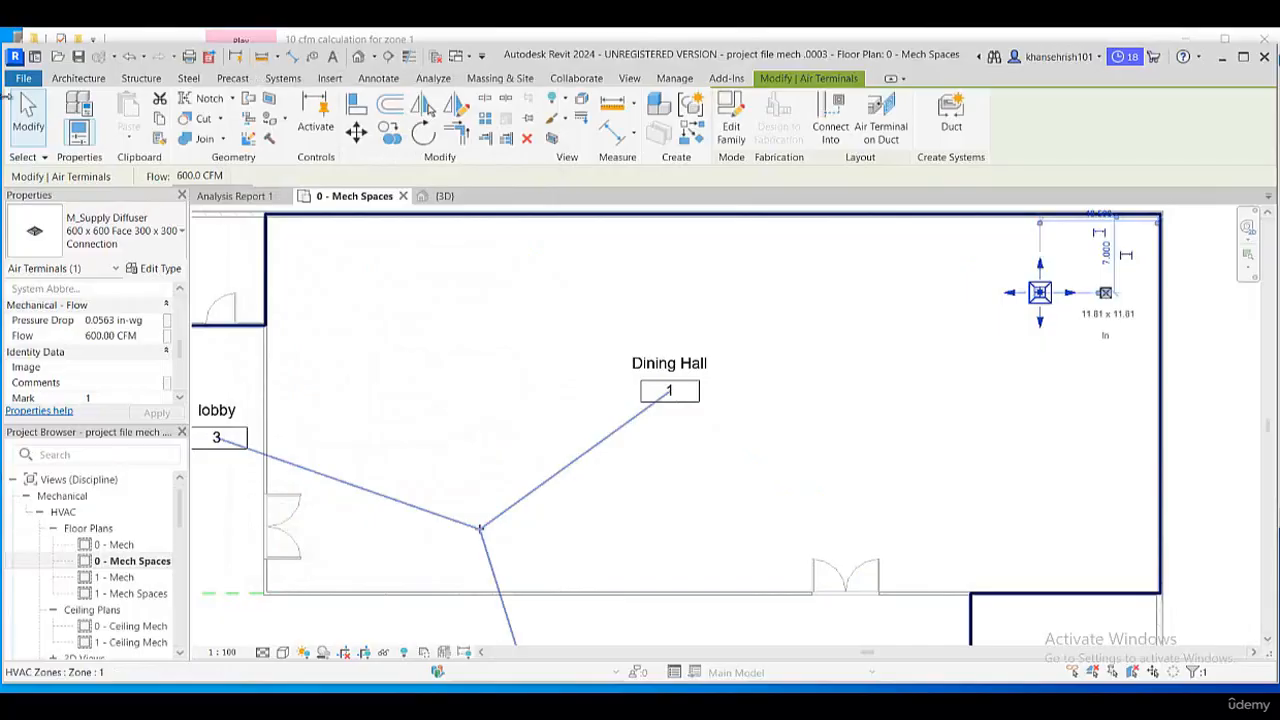
- Place a second supply diffuser in the Dining Hall directly below the first, about 10.5 from the right wall and 25.26 from the upper wall
click(28, 112)
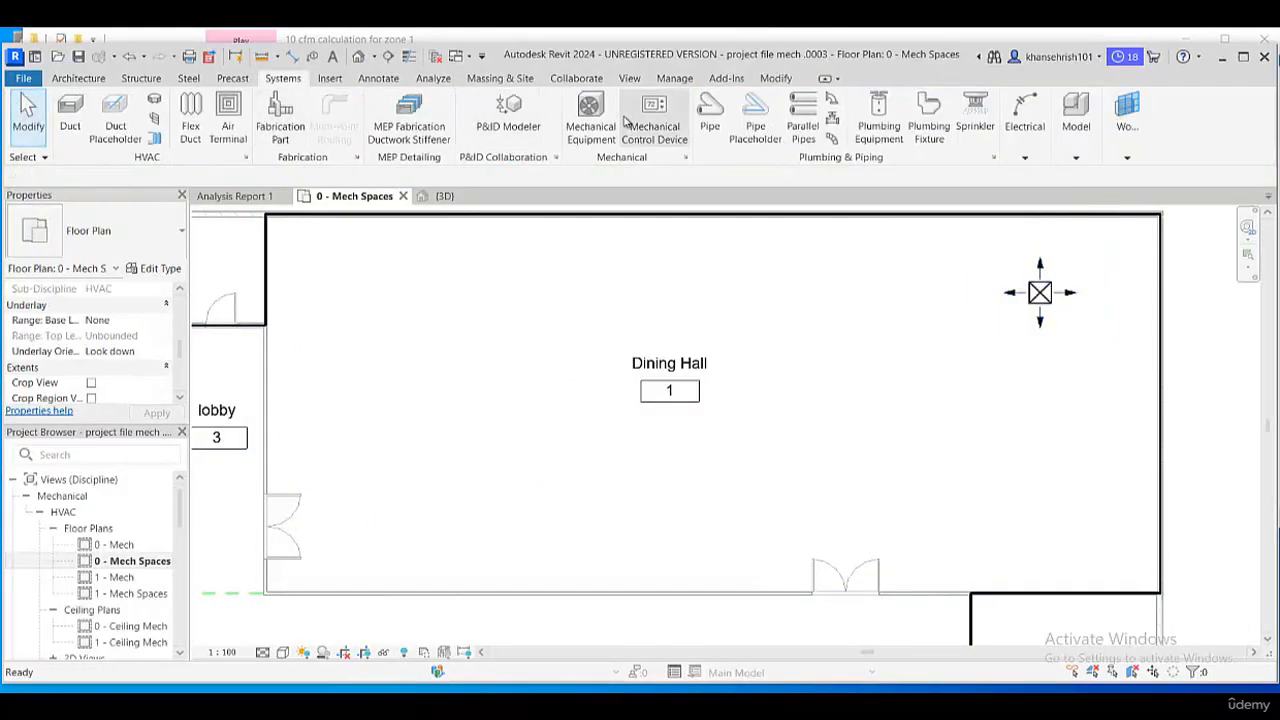
click(225, 112)
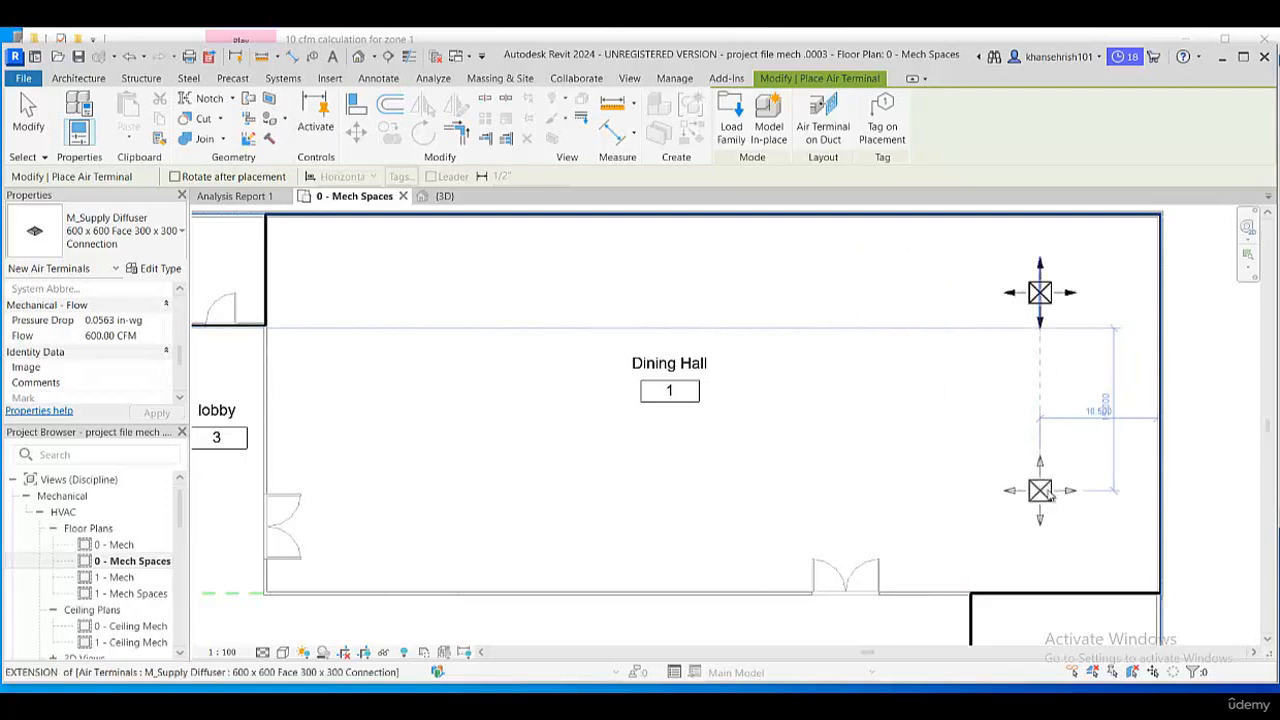
click(1046, 494)
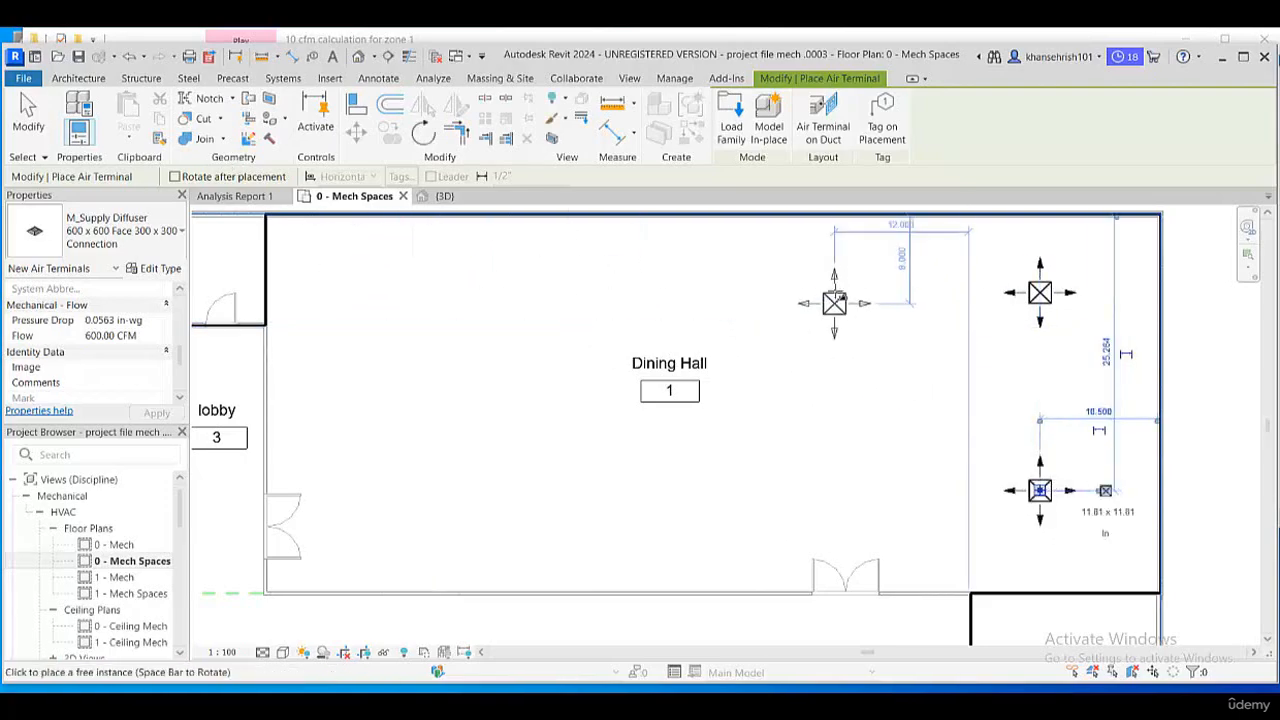
click(28, 112)
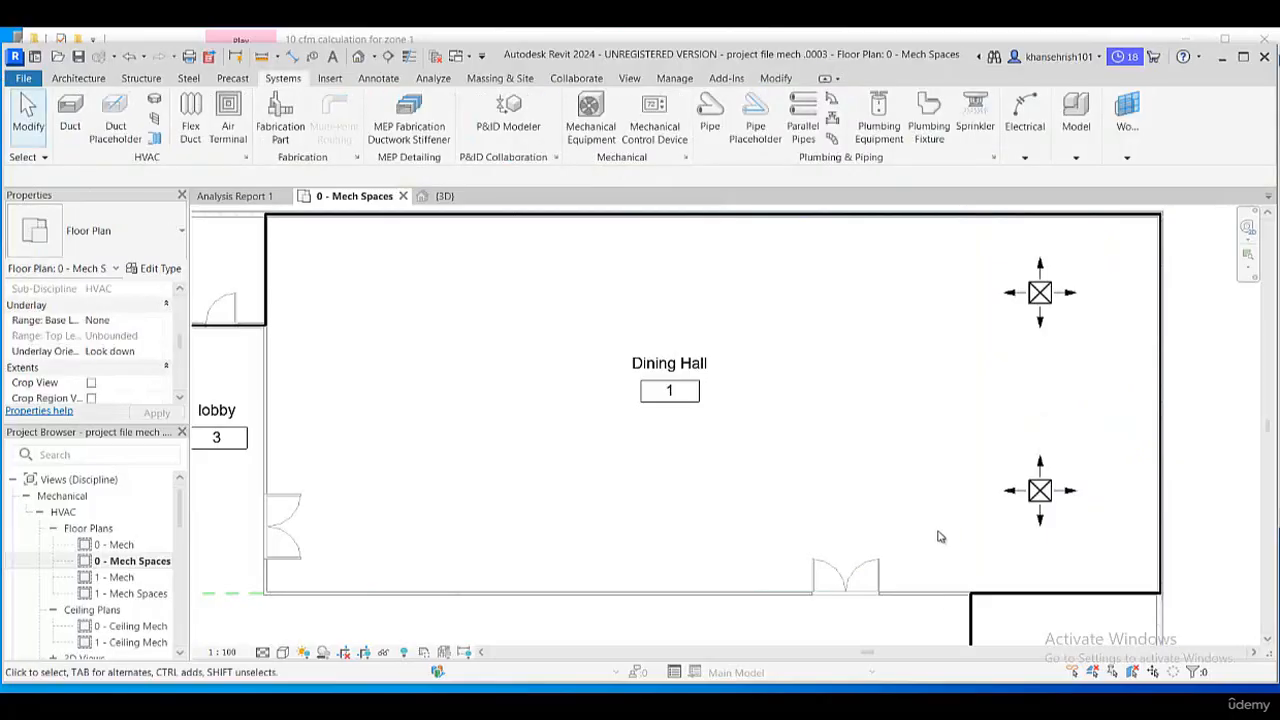
click(1040, 490)
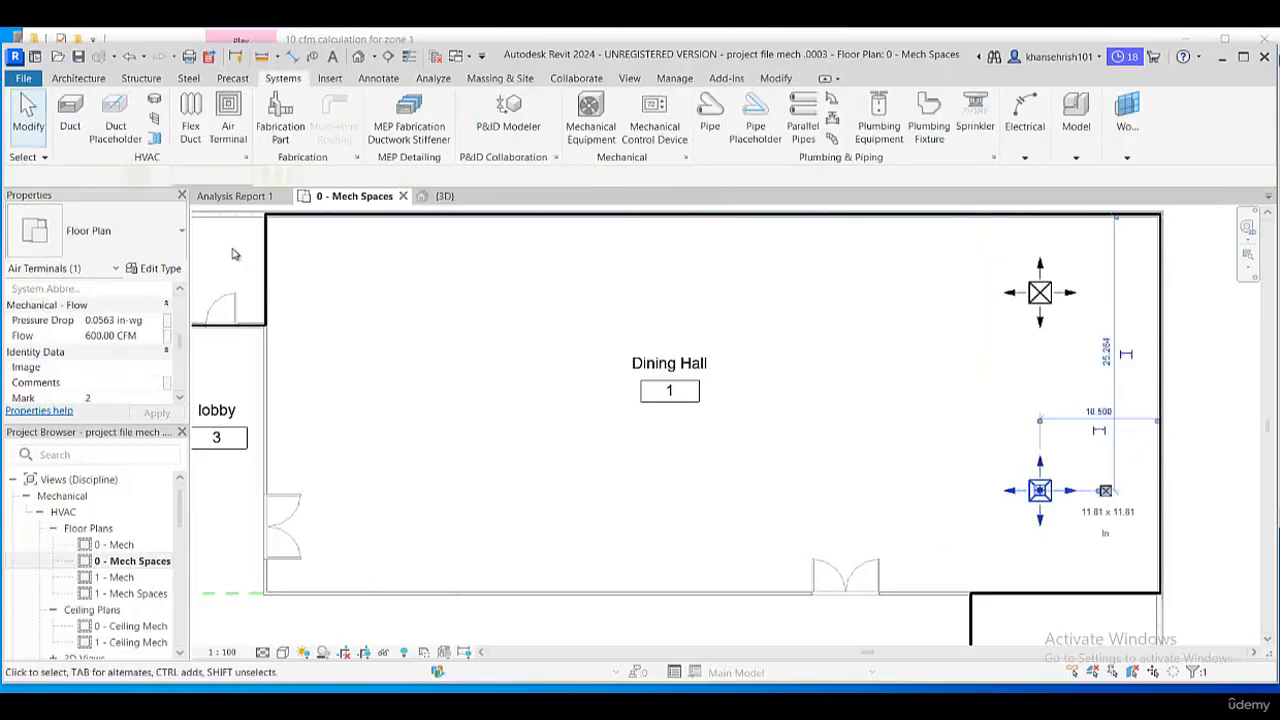
click(158, 268)
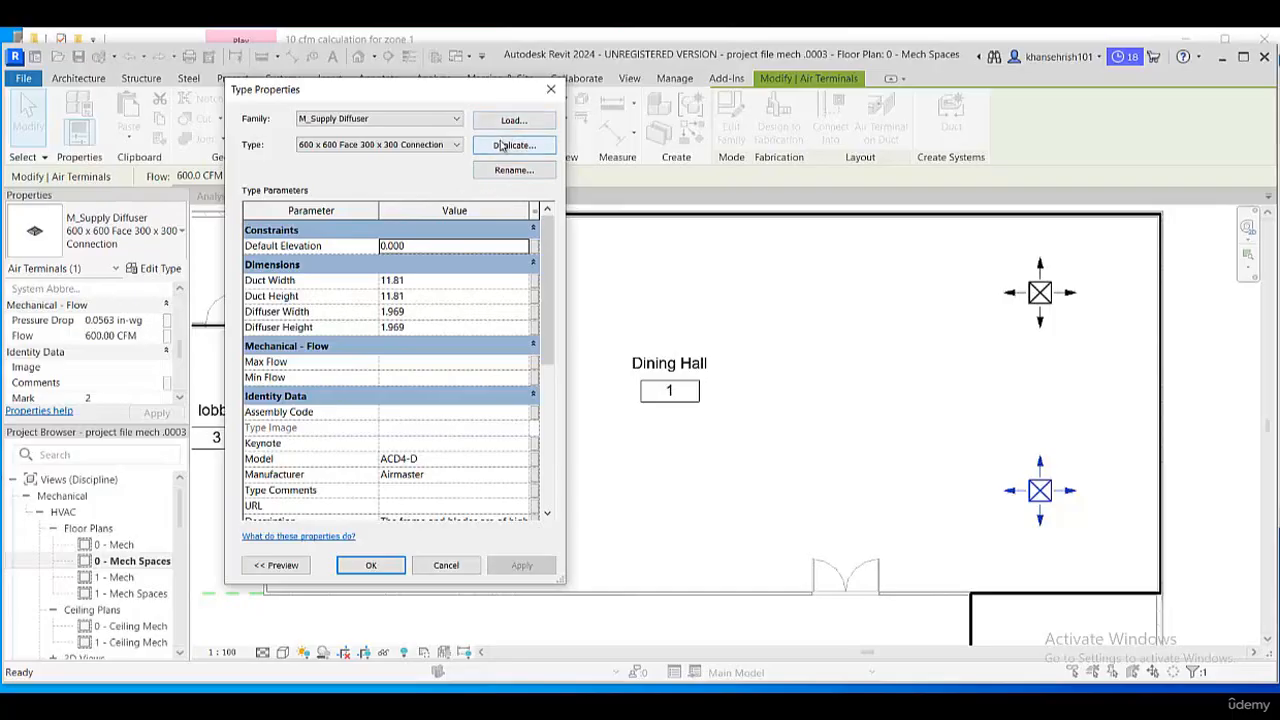
click(505, 146)
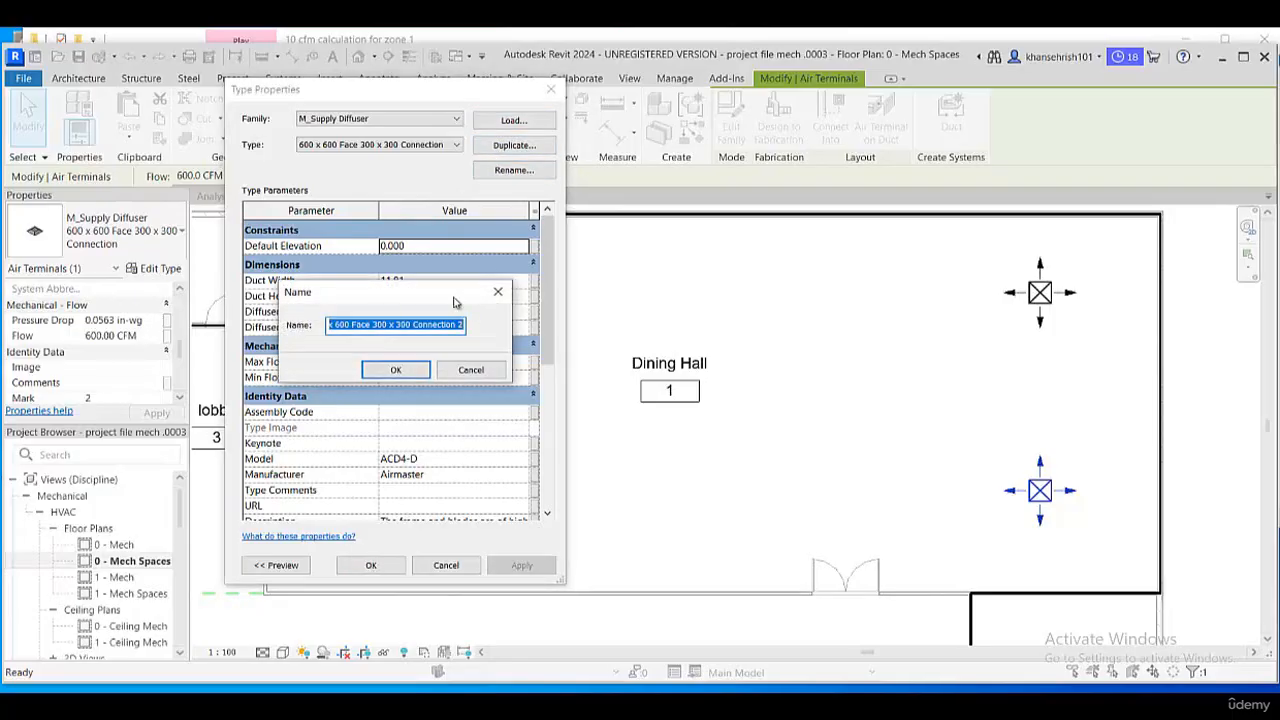
click(497, 291)
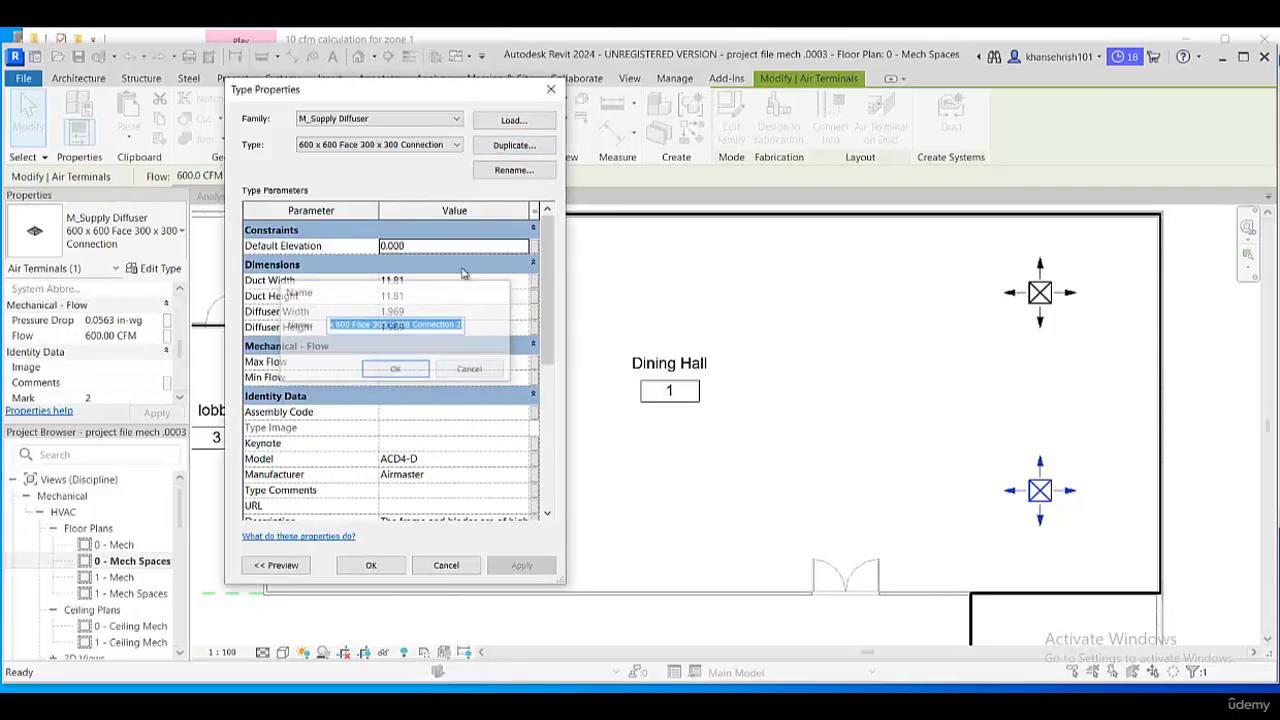
click(550, 89)
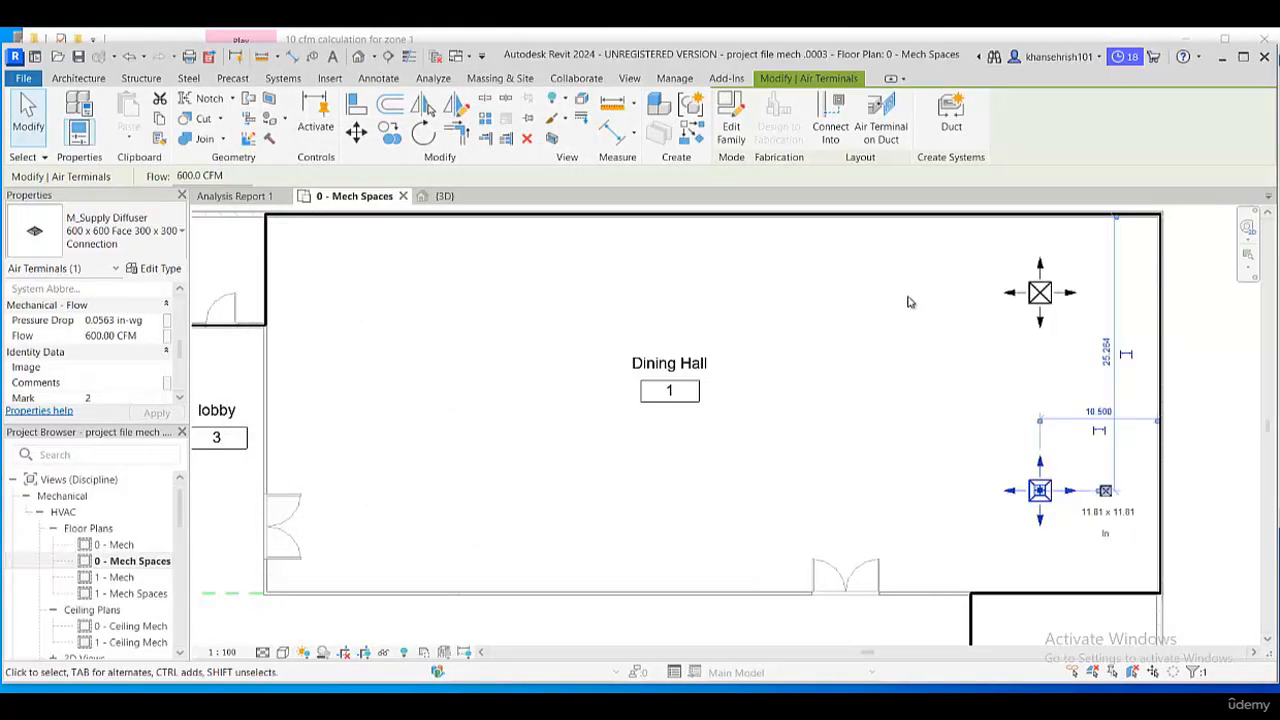
key(Escape)
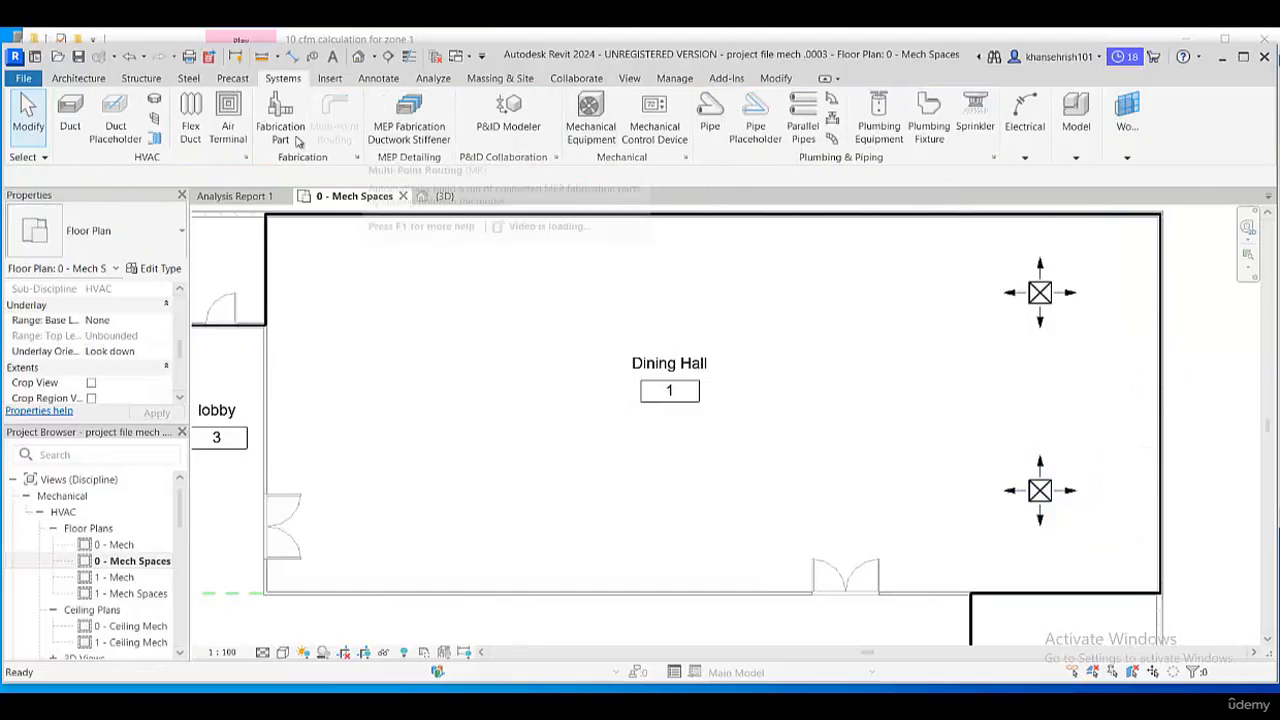
- Place six more supply diffusers left of the existing Dining Hall pair, three about 7 and three about 26.26 from the upper wall
click(228, 115)
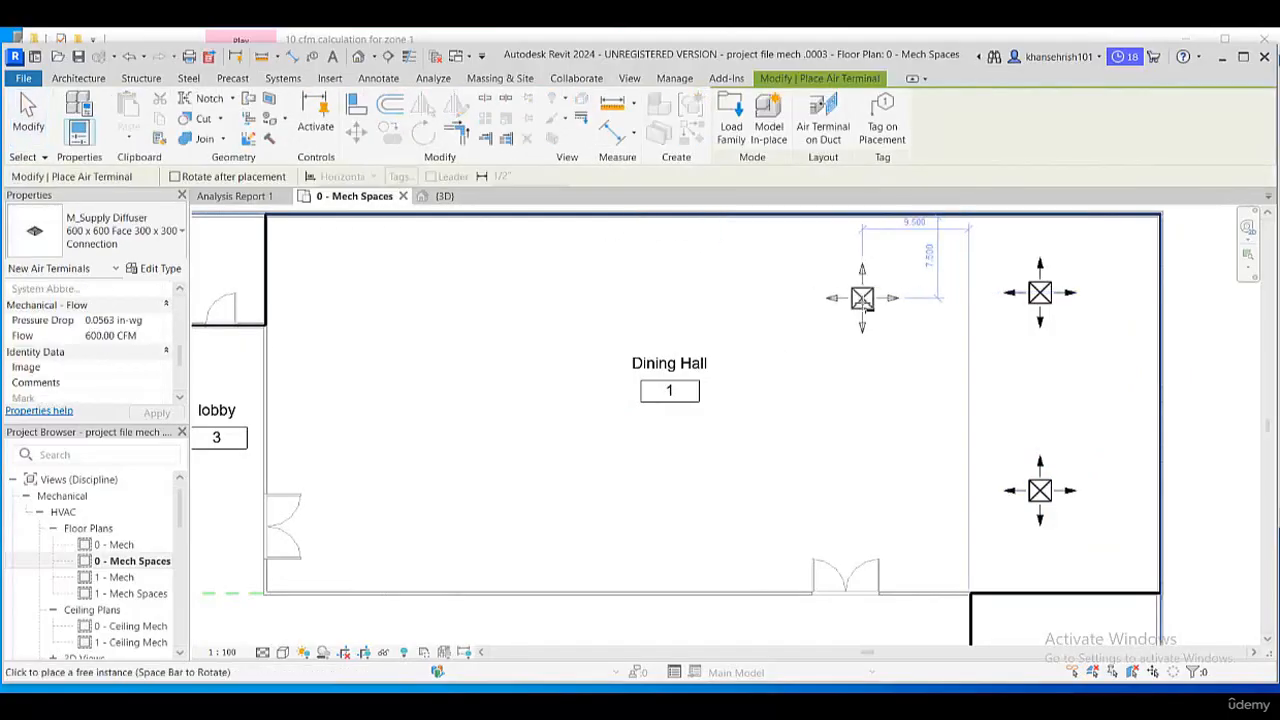
click(862, 292)
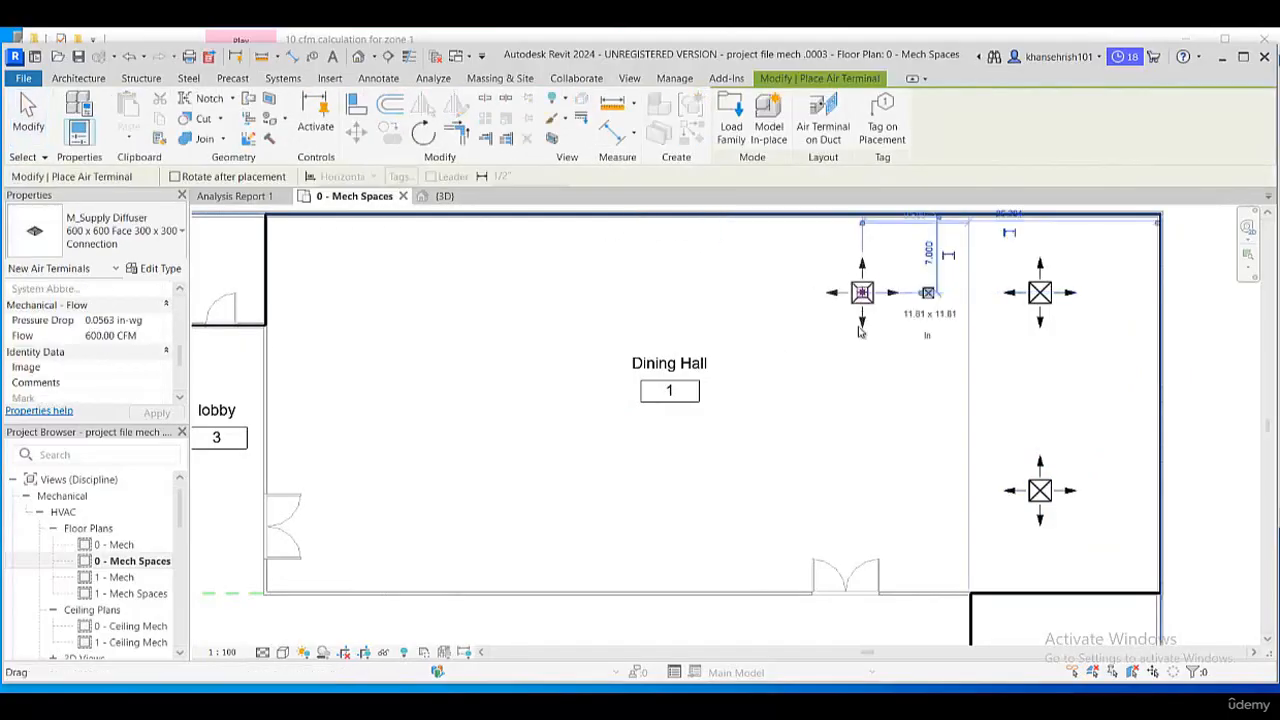
click(864, 504)
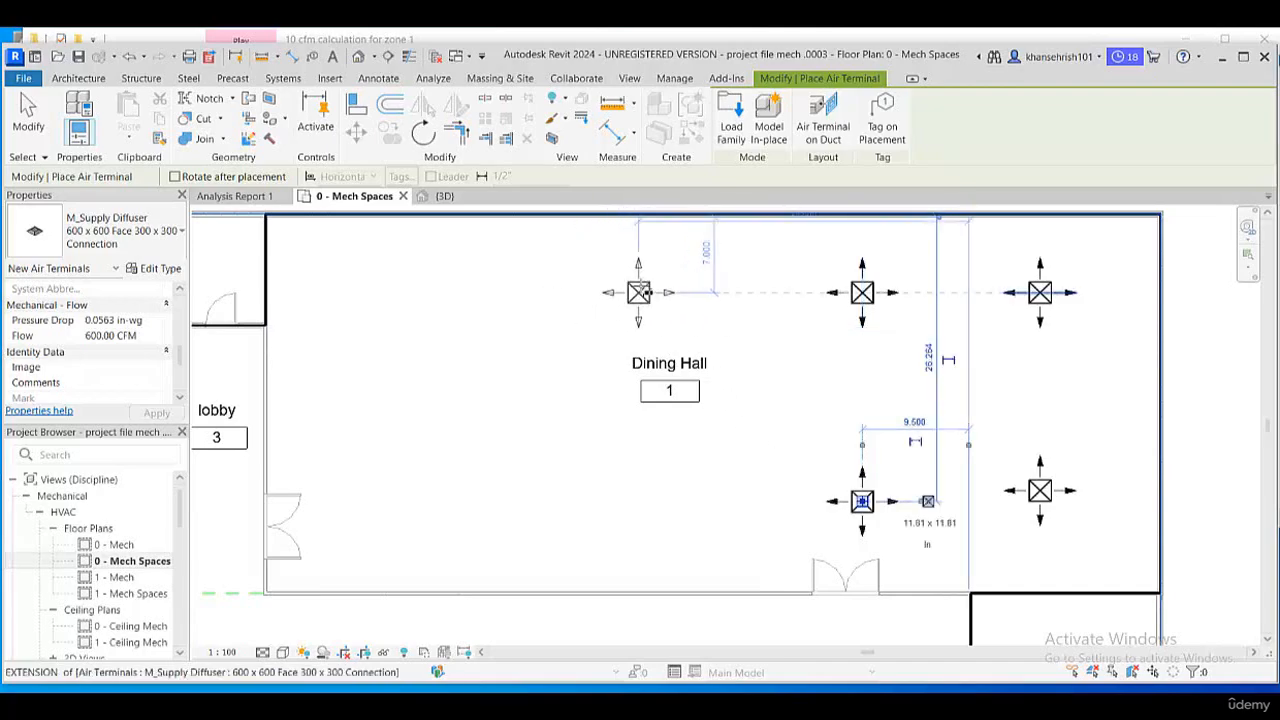
click(640, 287)
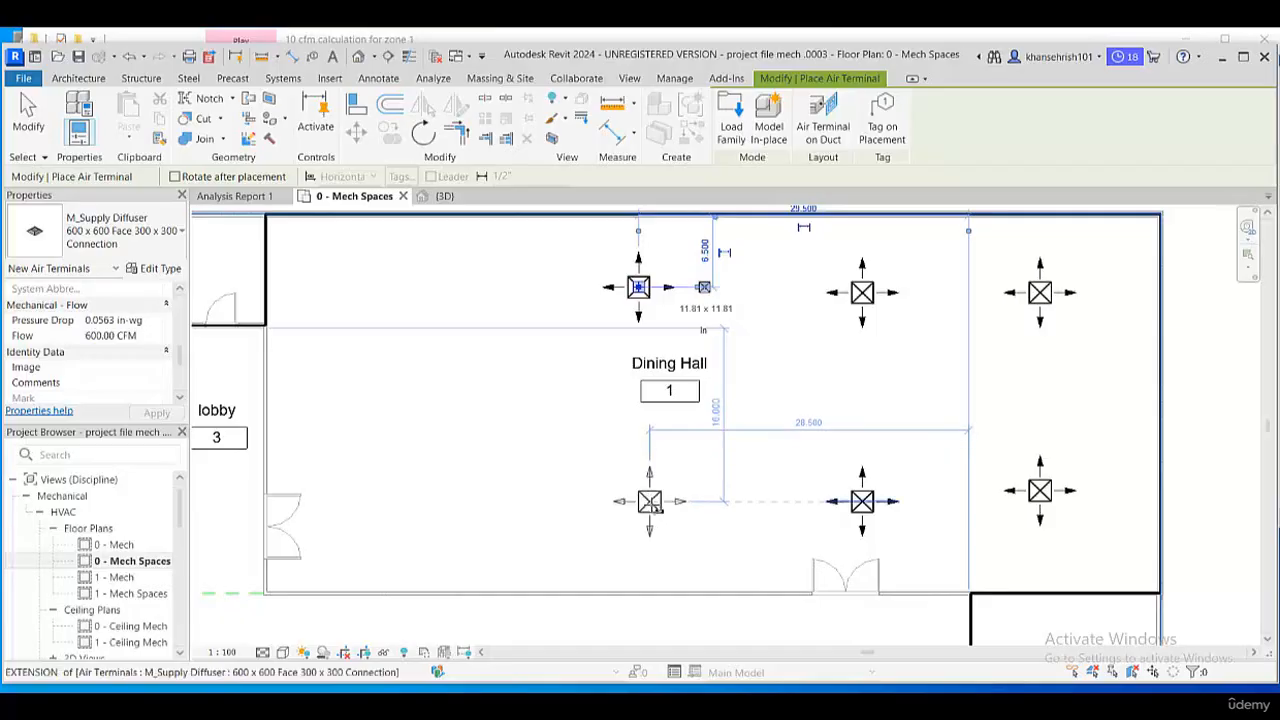
click(649, 501)
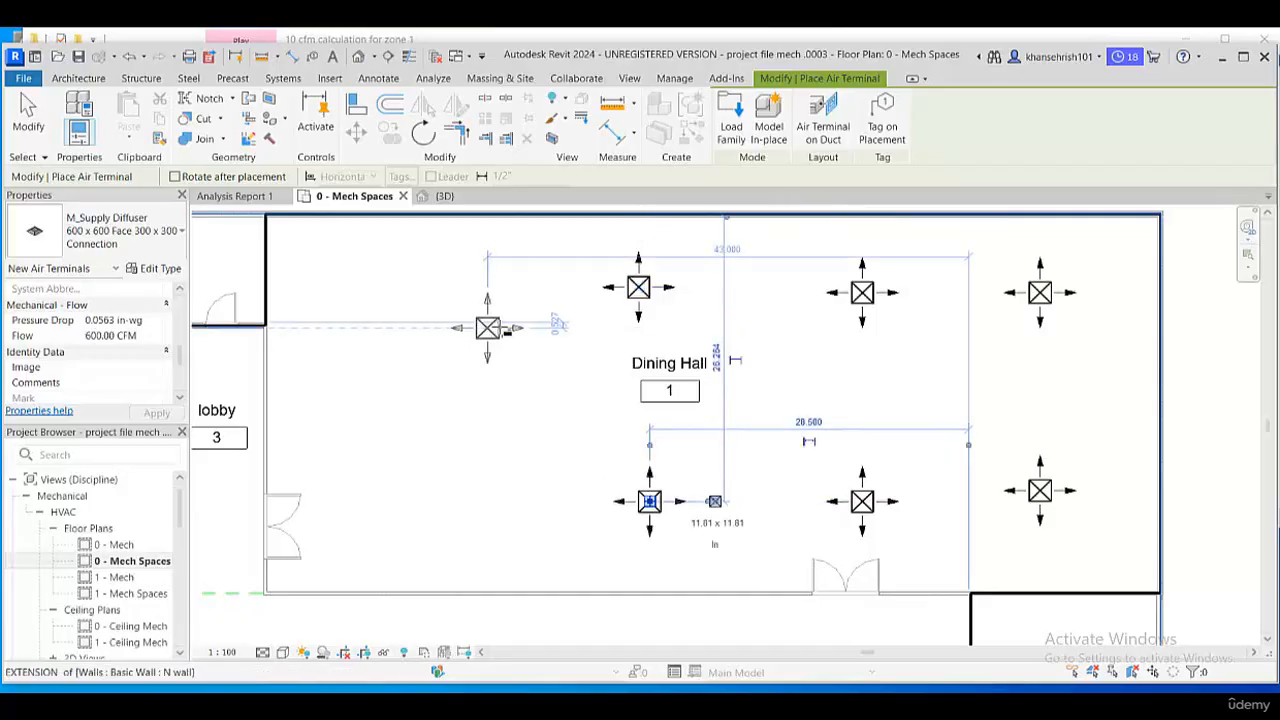
click(414, 292)
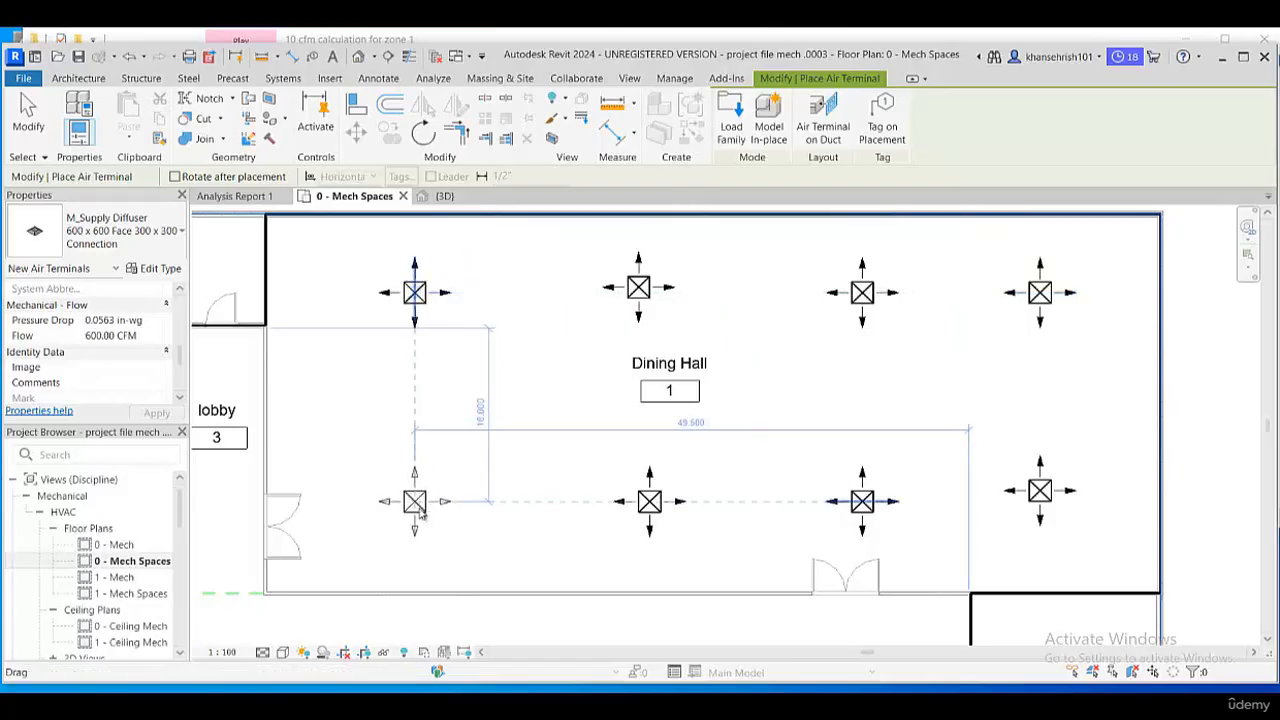
click(416, 503)
click(28, 112)
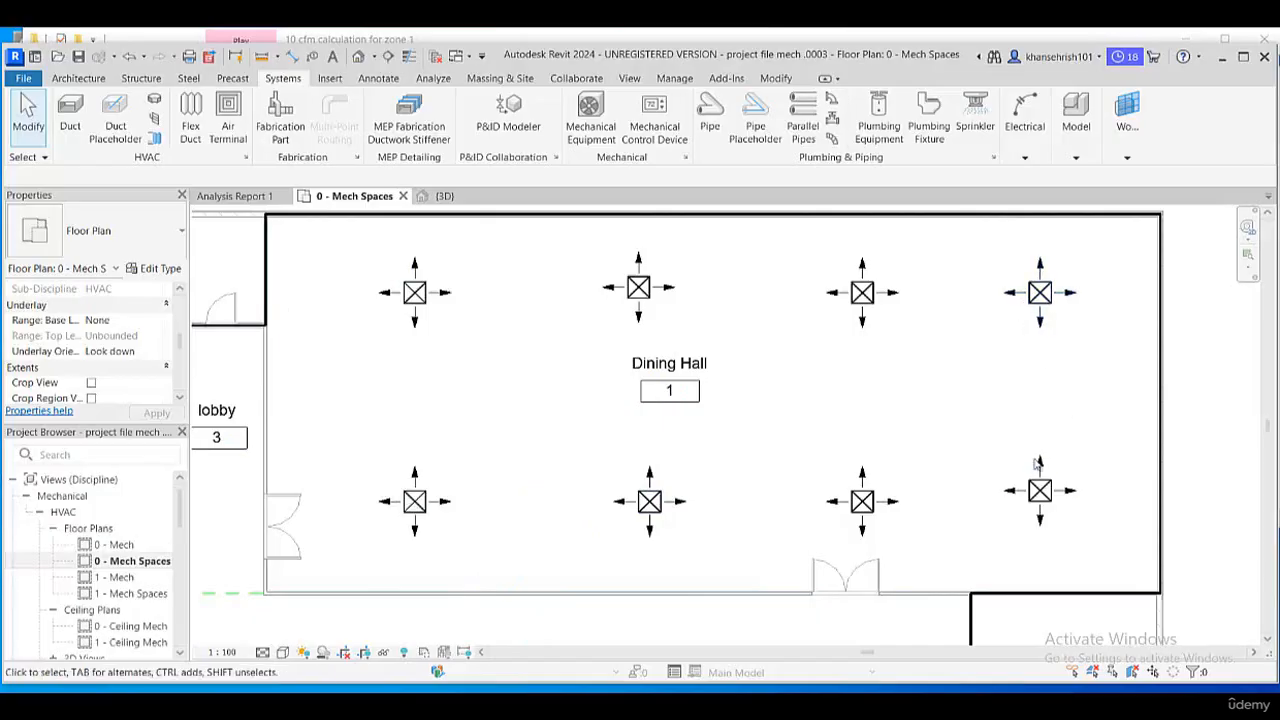
- Switch to the cfm workbook in Excel and enter =H6/500 in cell I6 to estimate the Reception's number of diffusers
scroll(448, 366, down, 1)
scroll(448, 366, down, 2)
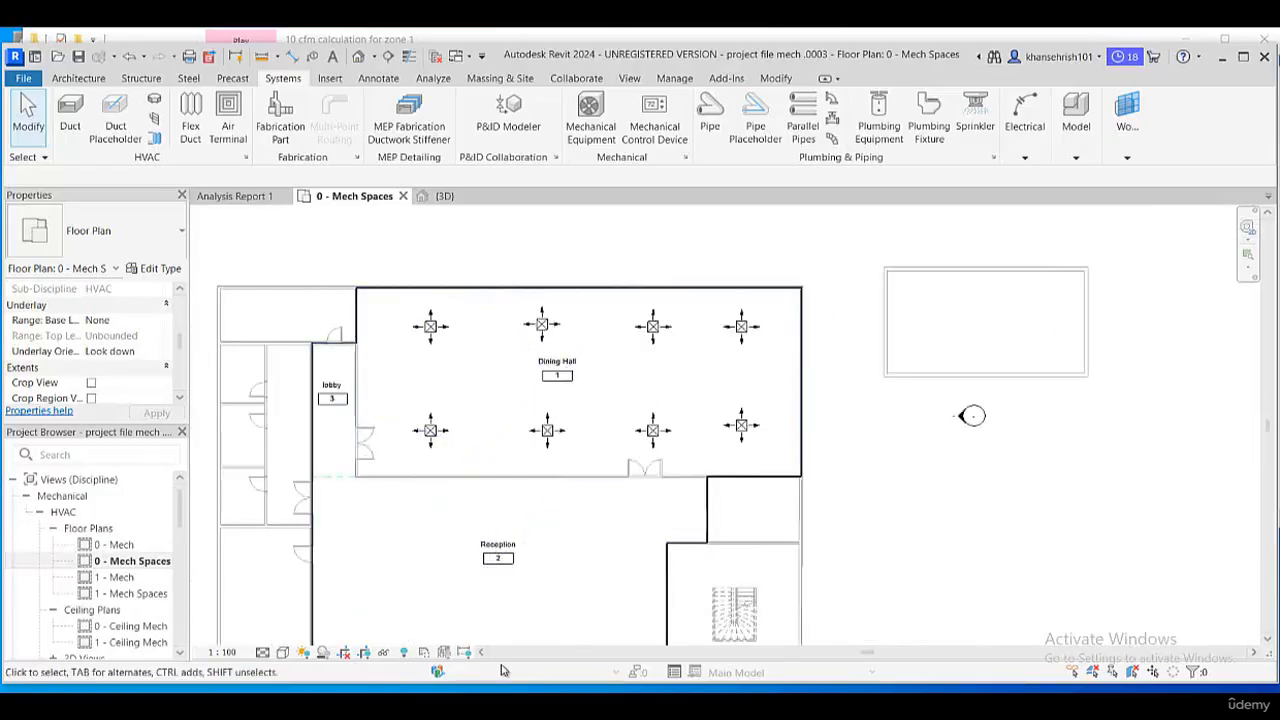
scroll(461, 530, down, 2)
scroll(432, 404, down, 1)
scroll(482, 610, up, 2)
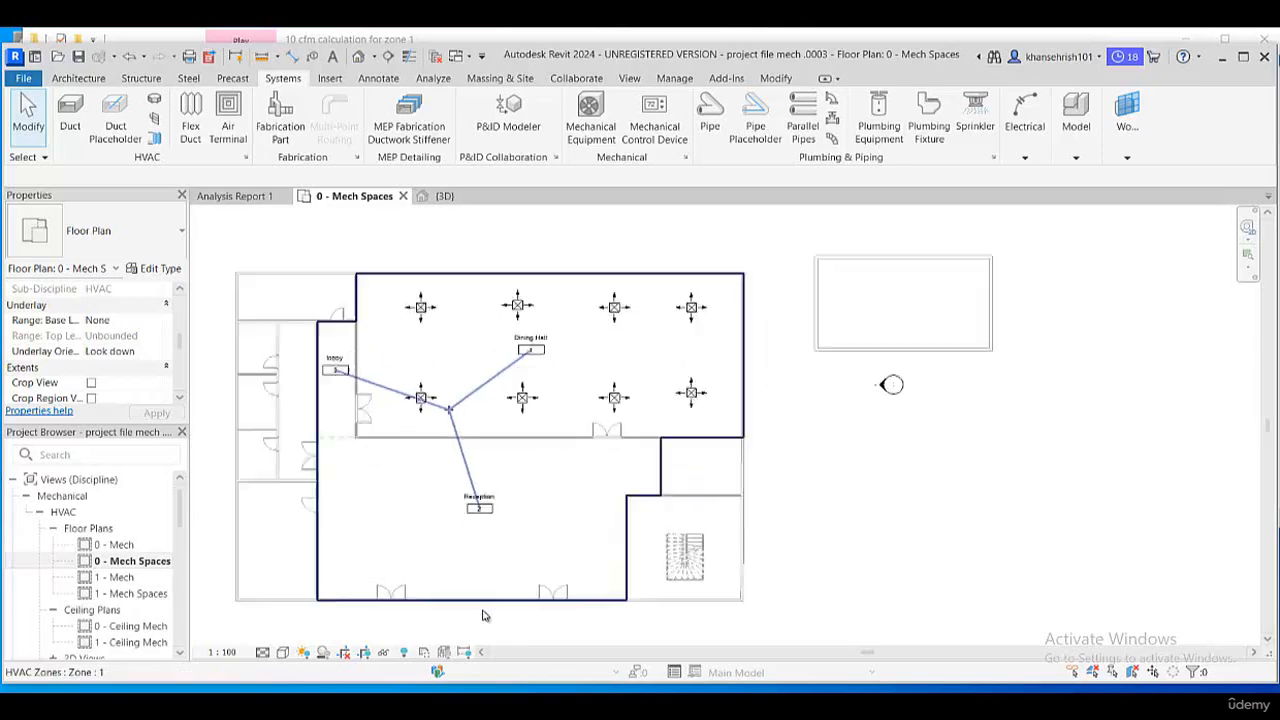
scroll(482, 610, up, 2)
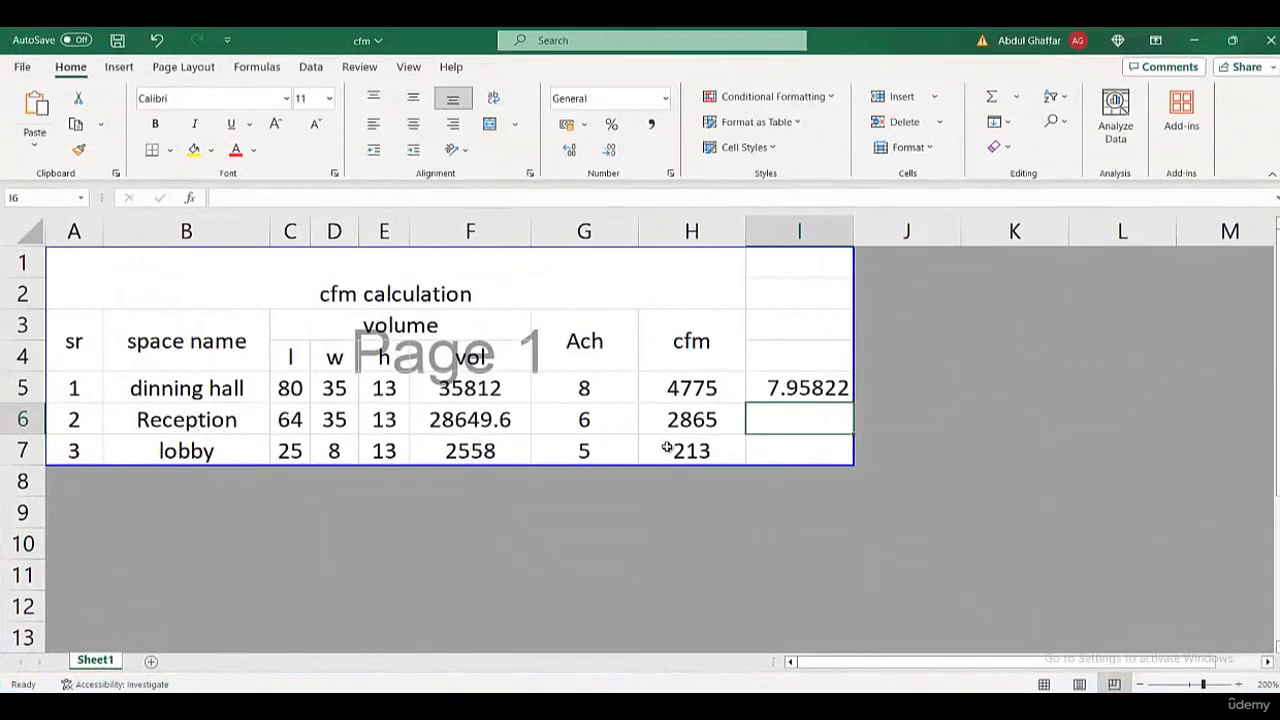
double_click(790, 420)
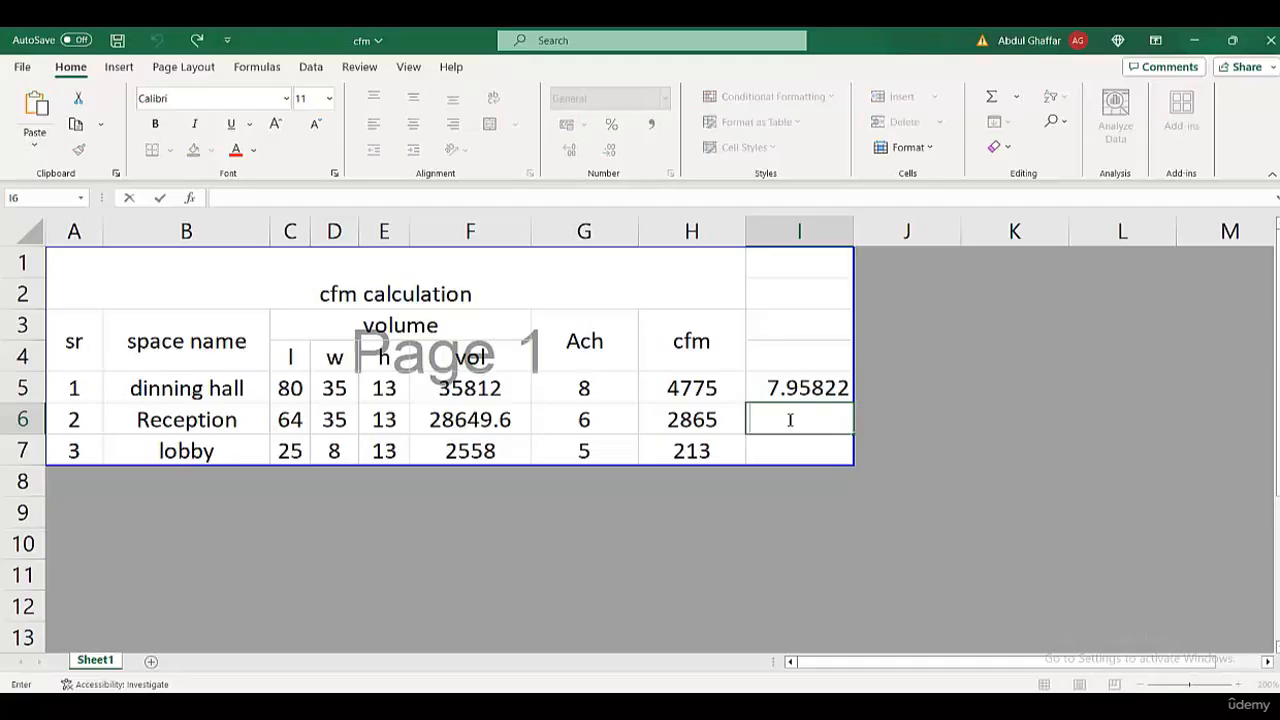
text(=)
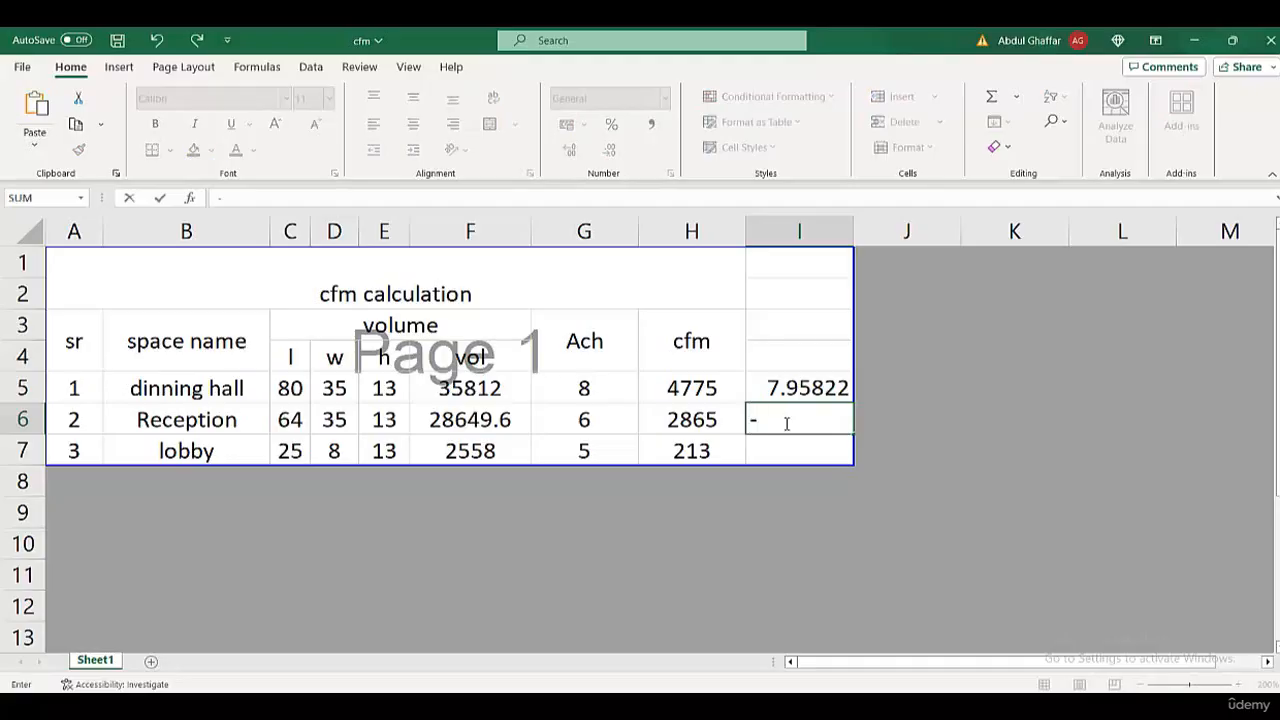
key(BackSpace)
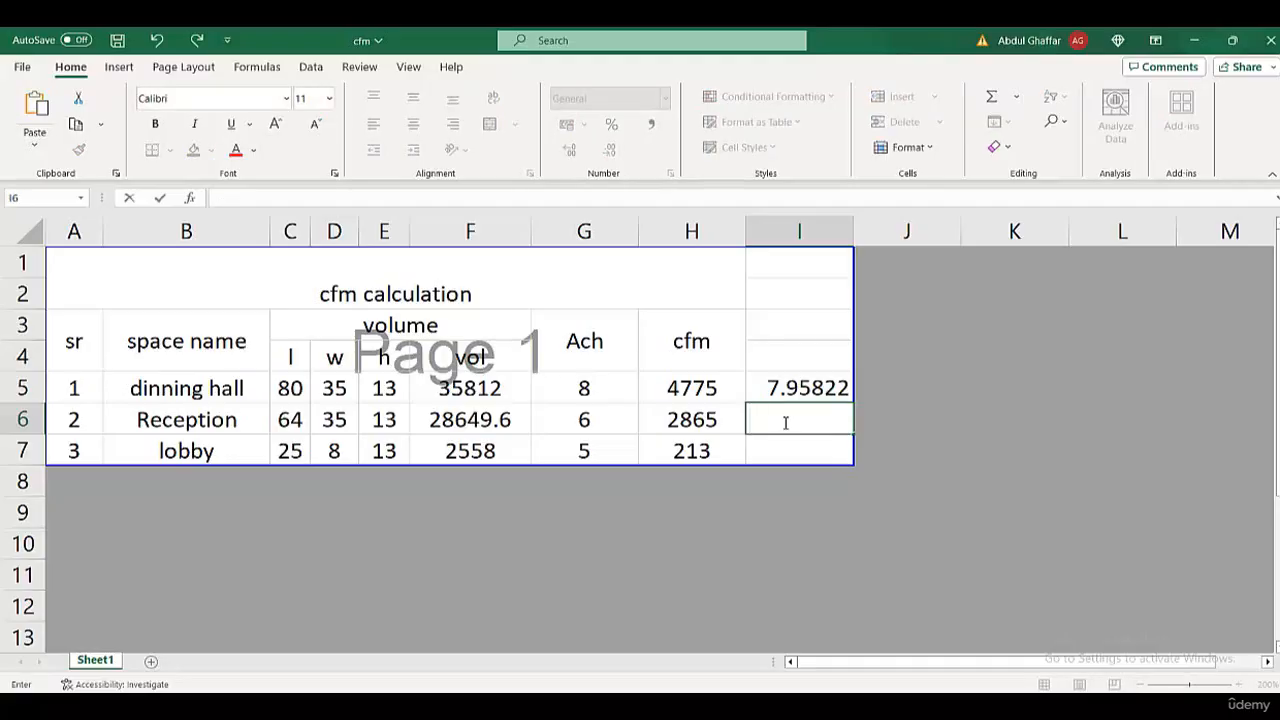
text(=)
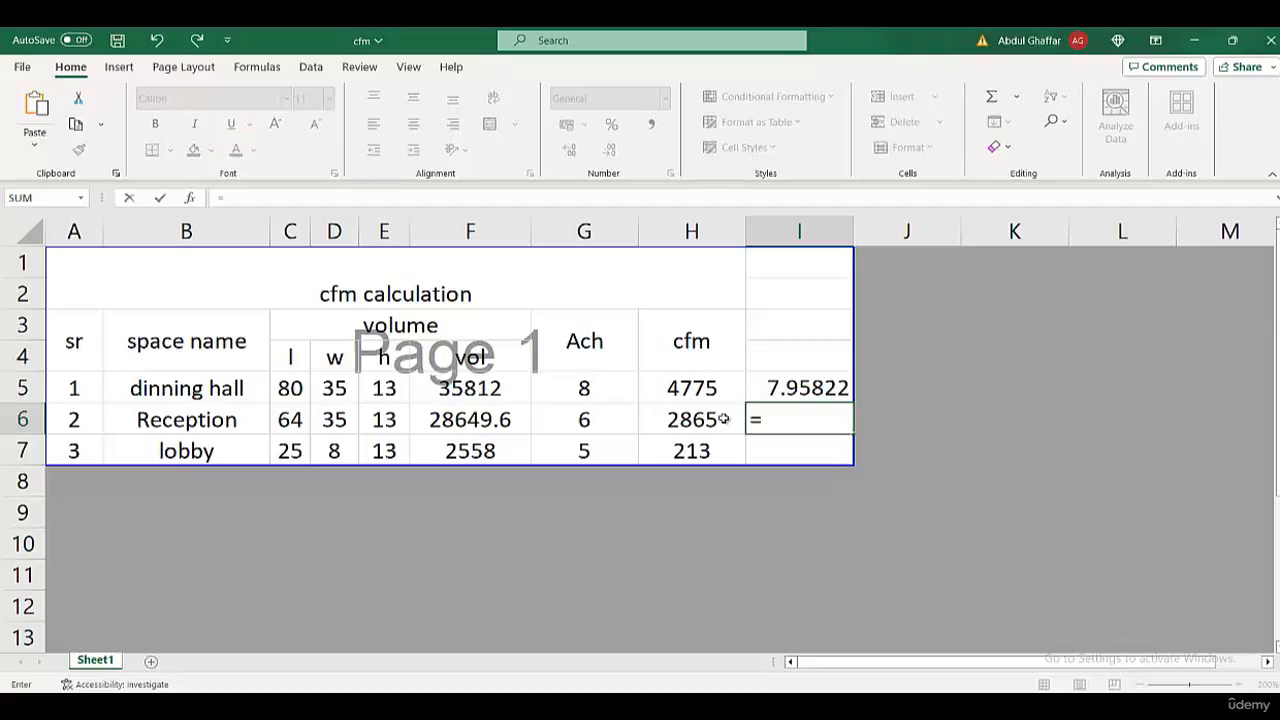
click(714, 424)
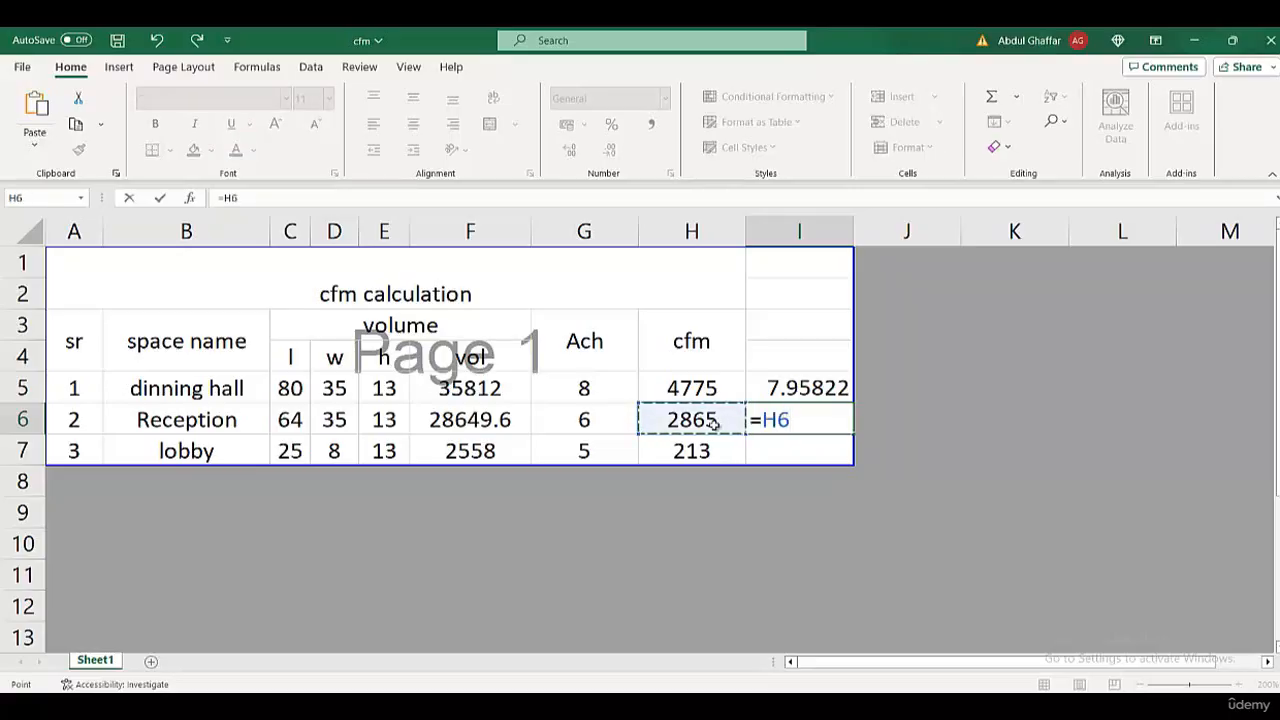
text(/500)
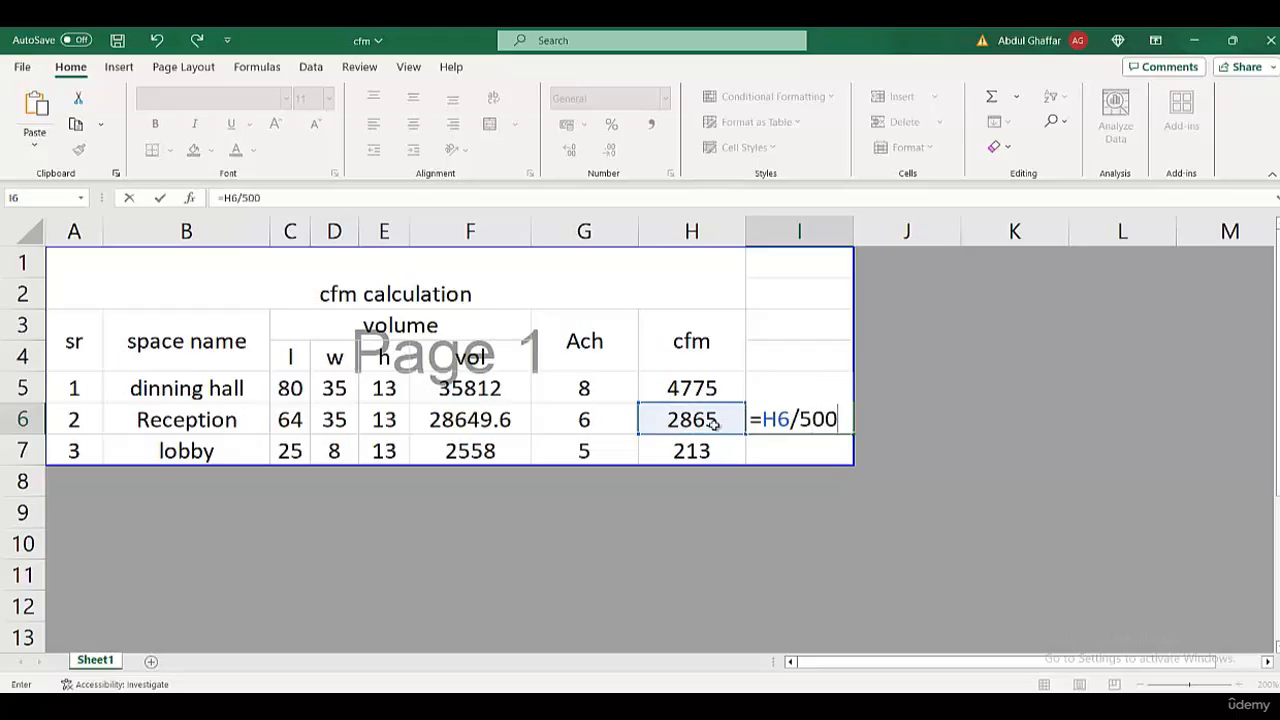
key(Return)
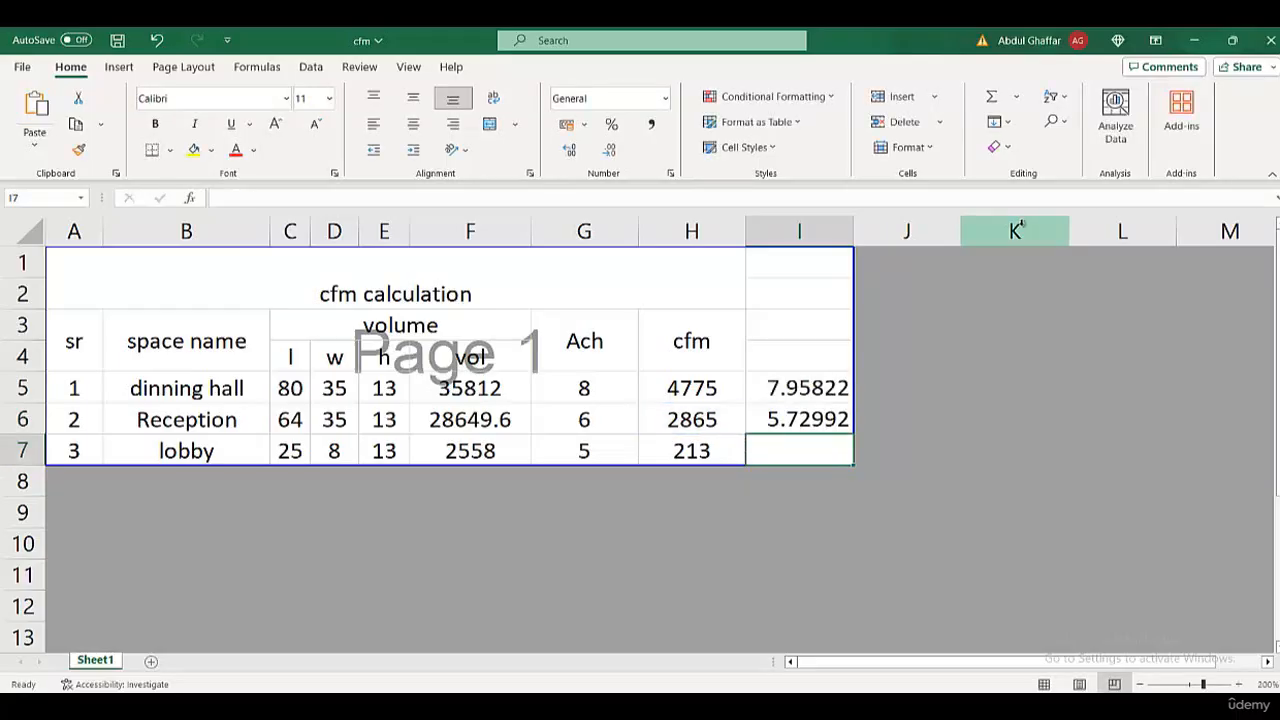
- Change the divisor in the Reception's diffuser-count formula to 490
click(789, 413)
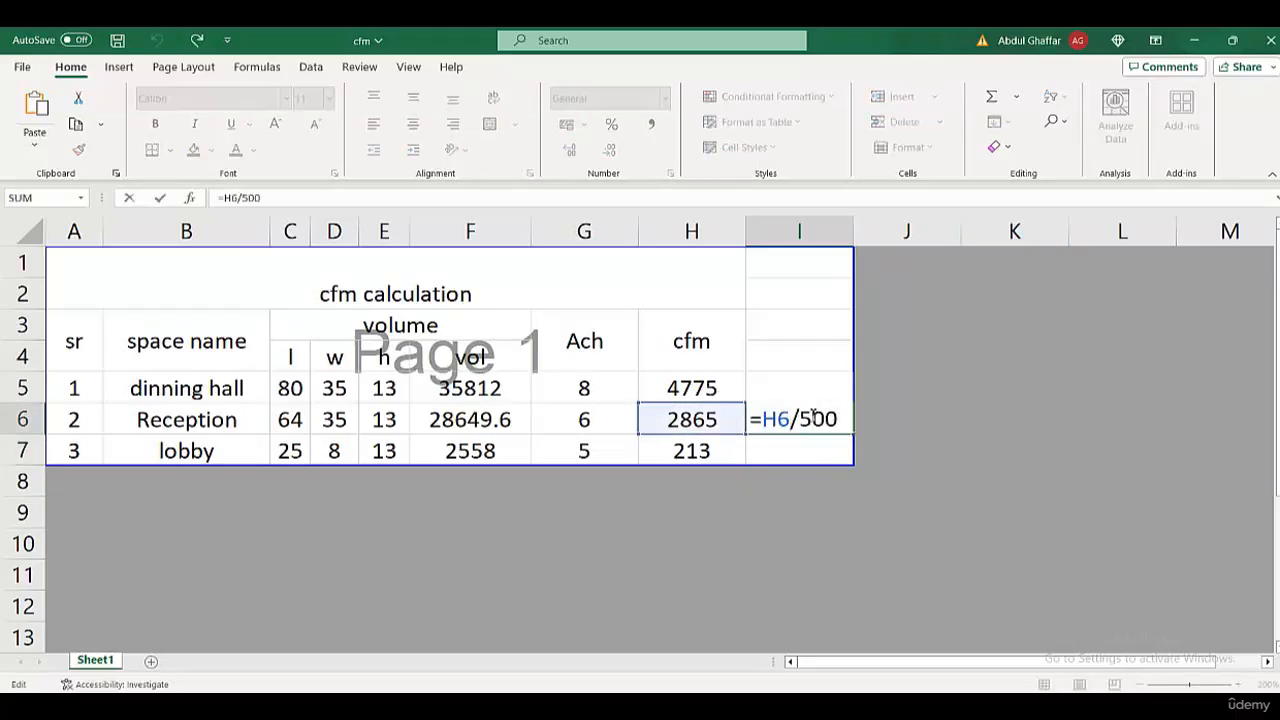
drag(798, 419, 843, 421)
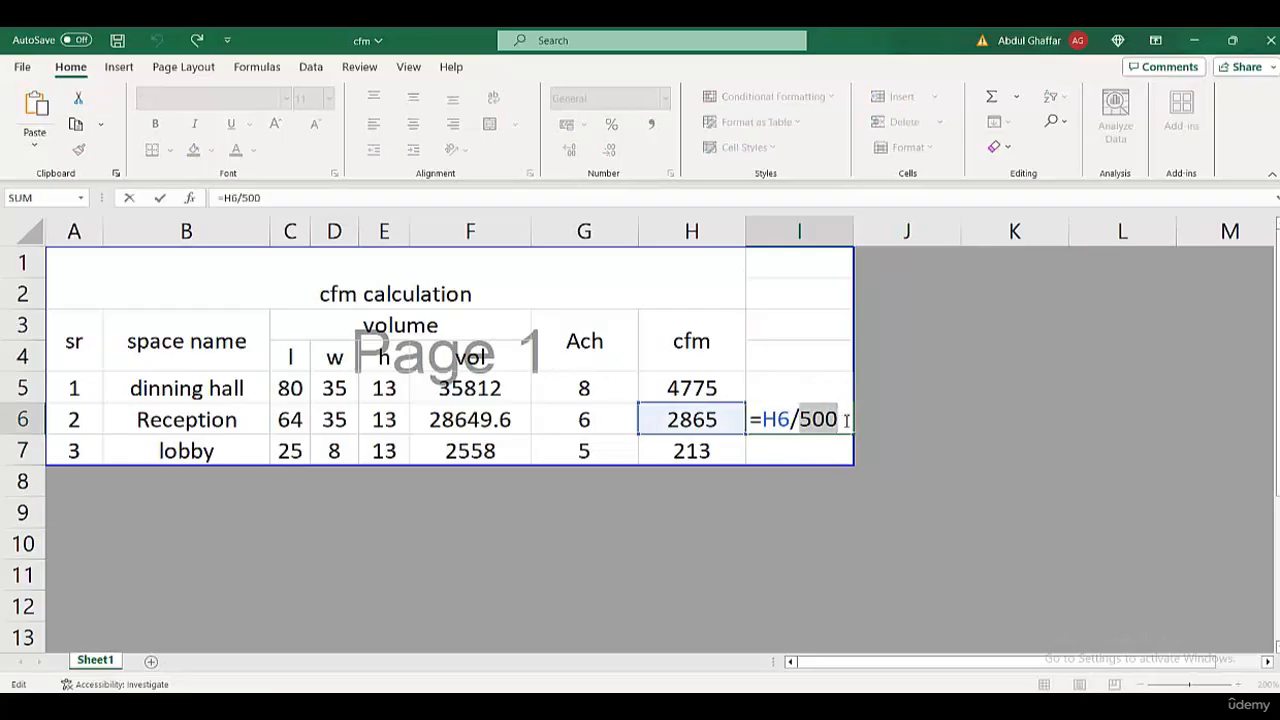
text(490)
key(Return)
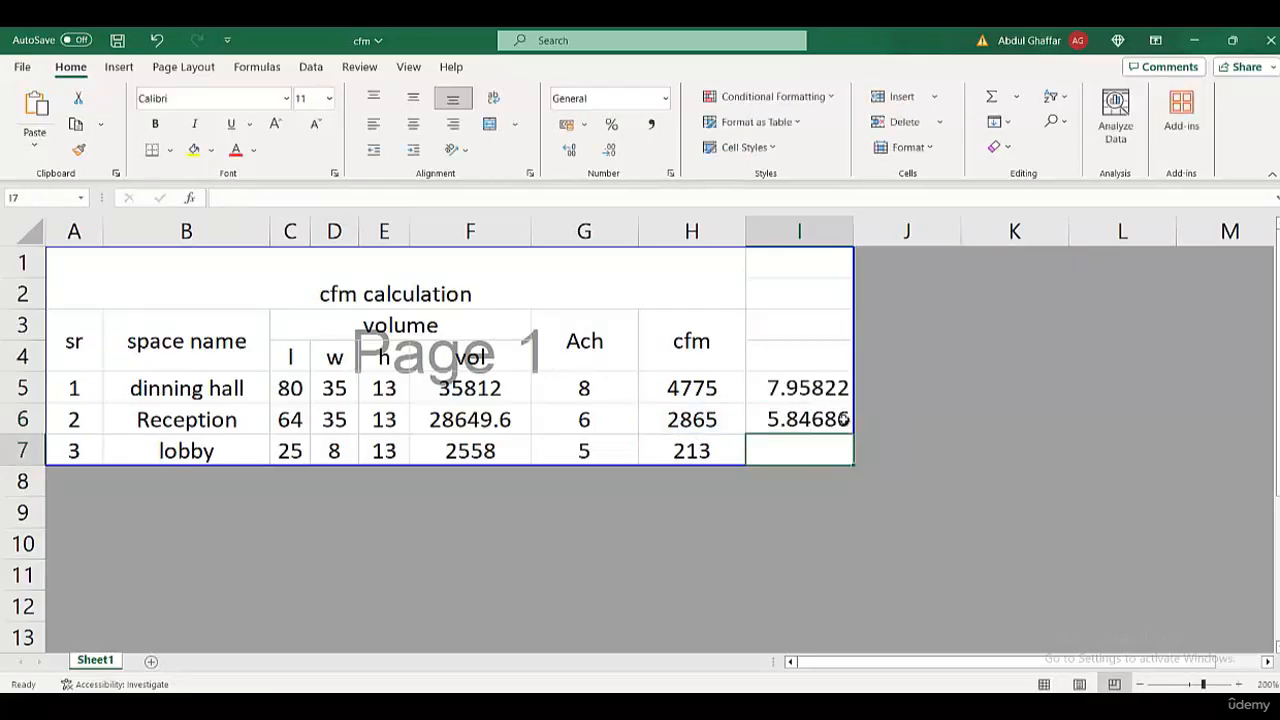
- Set the divisor in the Reception's diffuser-count formula in I6 to 460
double_click(808, 422)
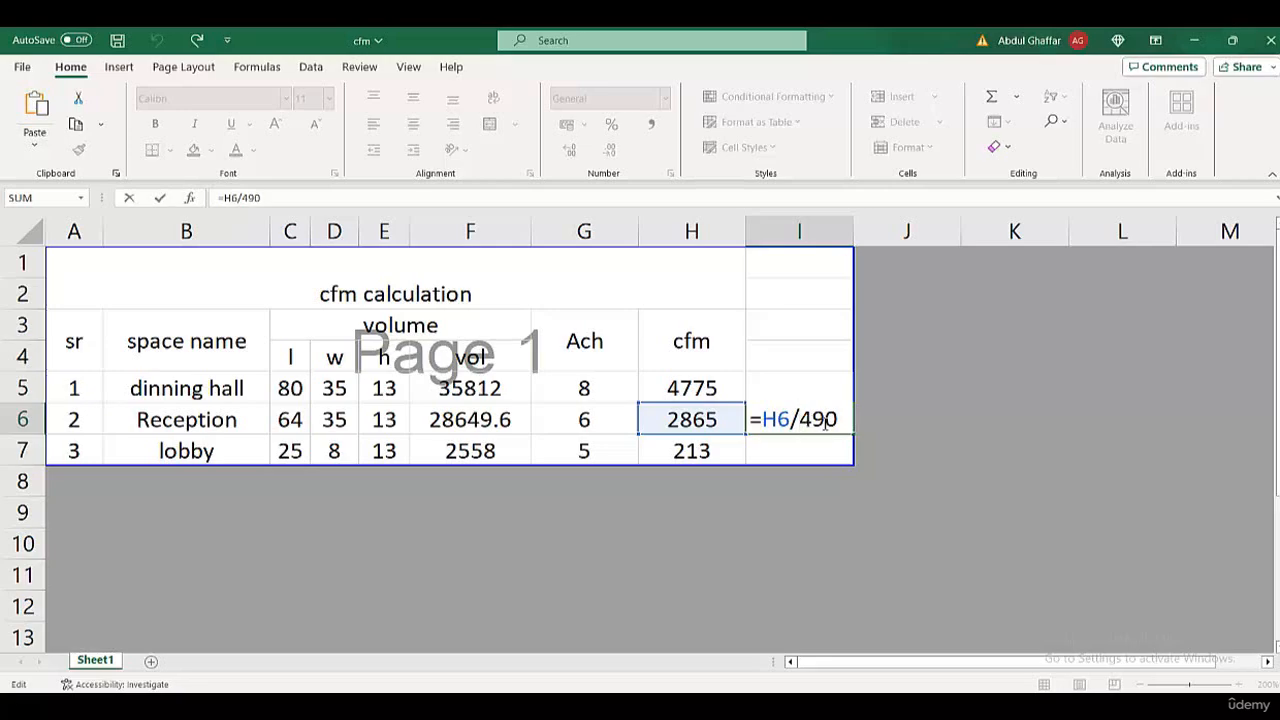
drag(798, 420, 858, 423)
text(460)
key(Return)
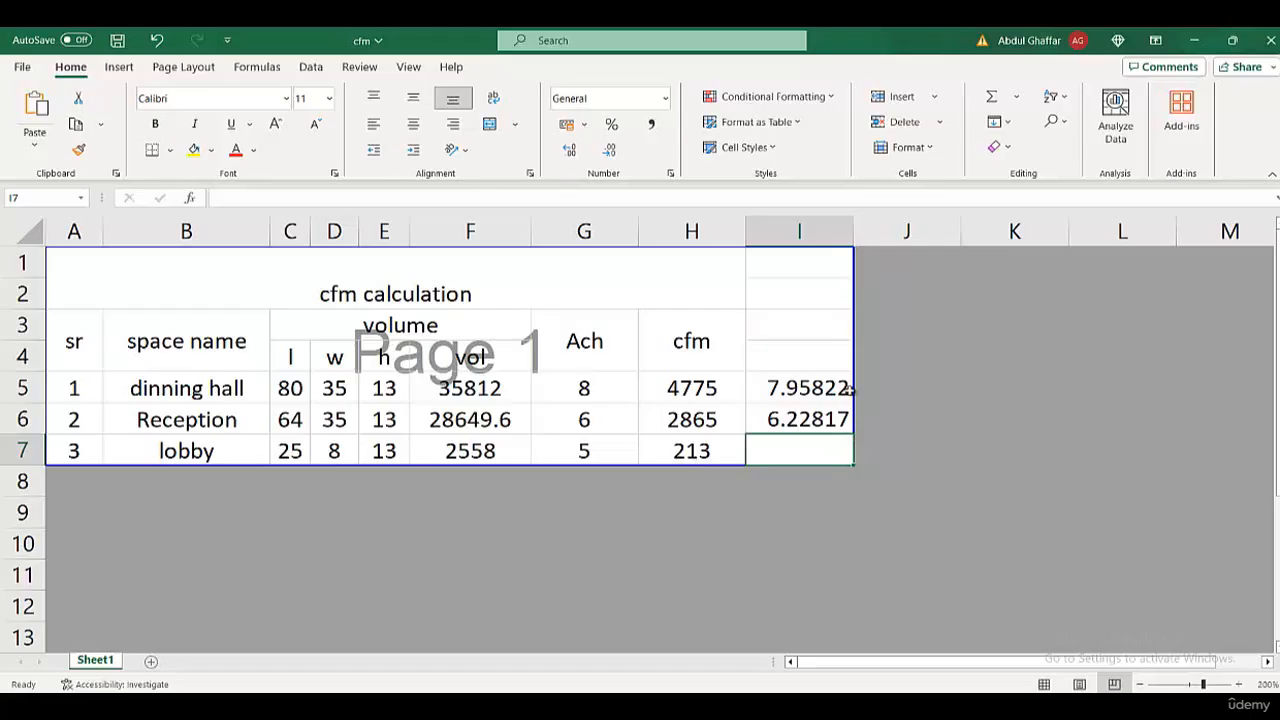
- Extend the page area to include column J and enter =H6/6 in J6 to get the Reception's airflow per diffuser
click(882, 421)
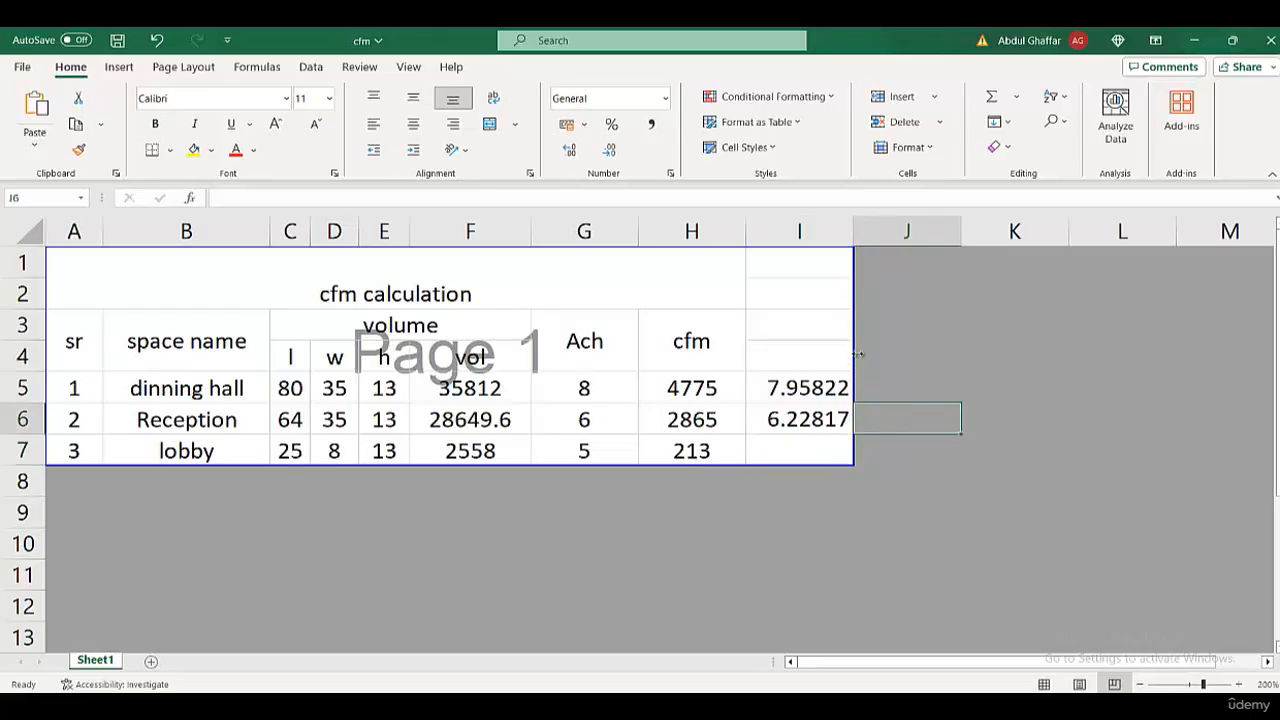
drag(856, 353, 961, 355)
double_click(897, 416)
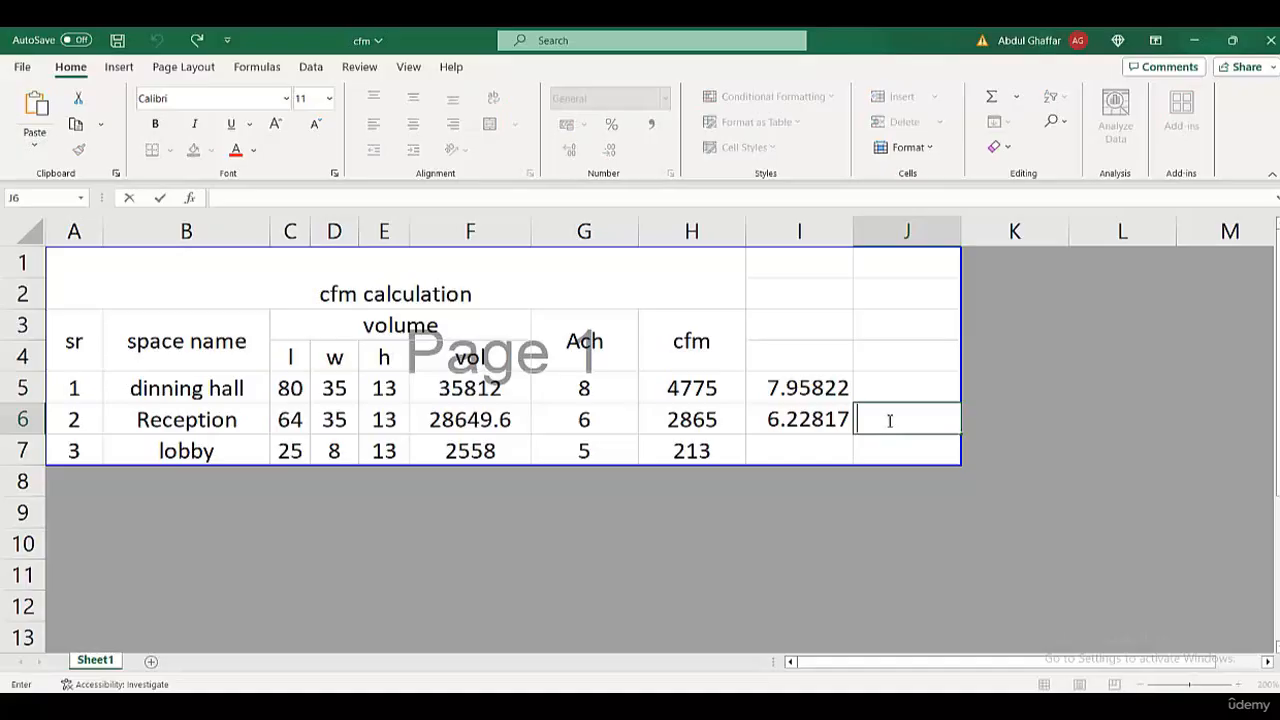
text(-)
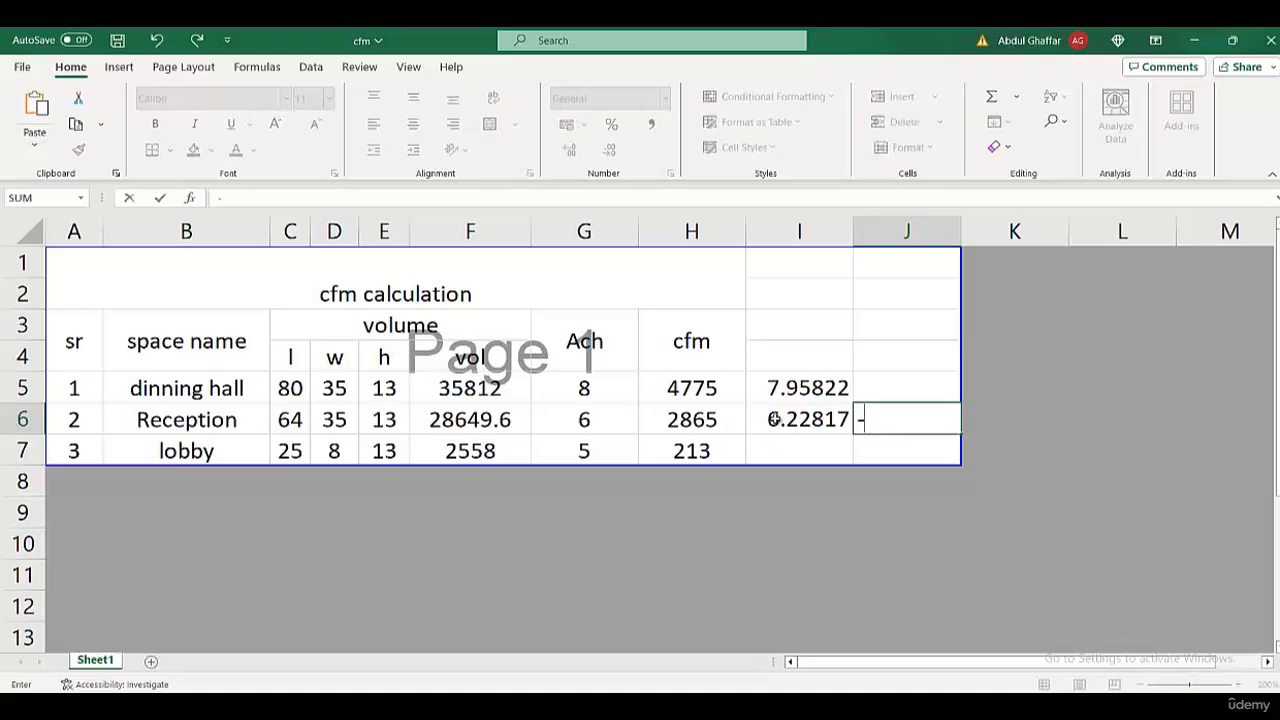
key(BackSpace)
text(=)
click(719, 414)
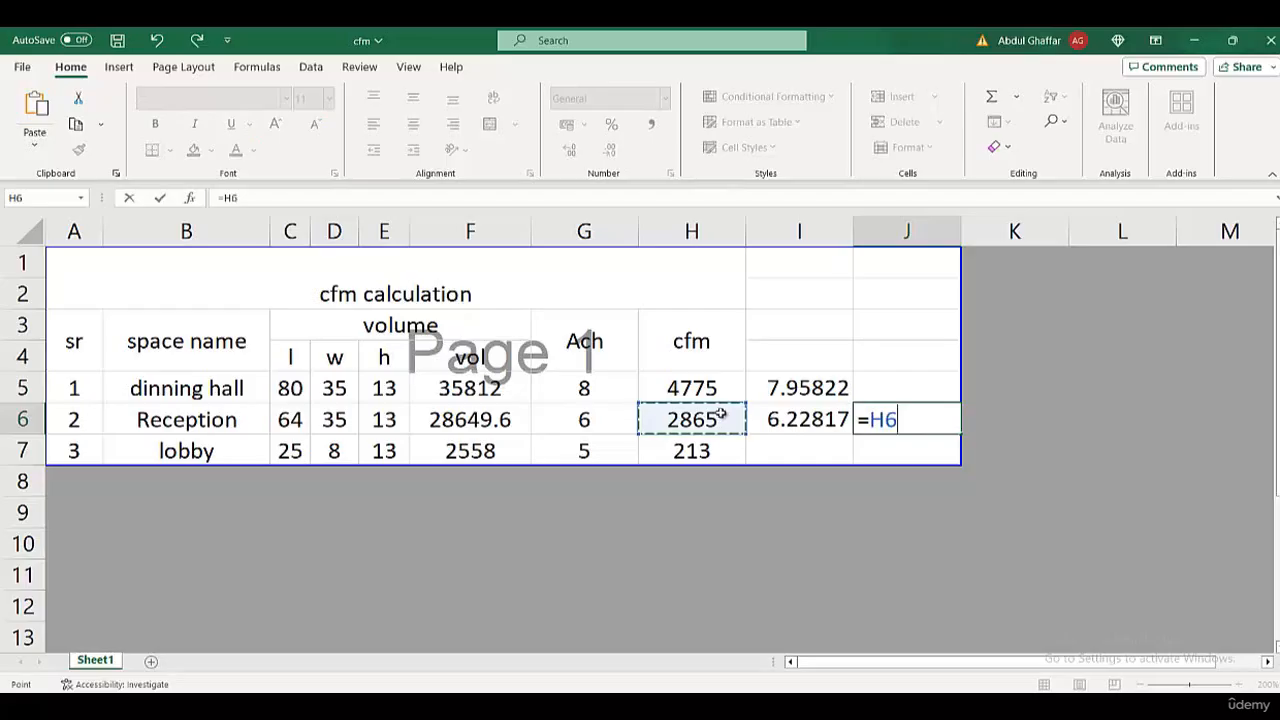
text(/6)
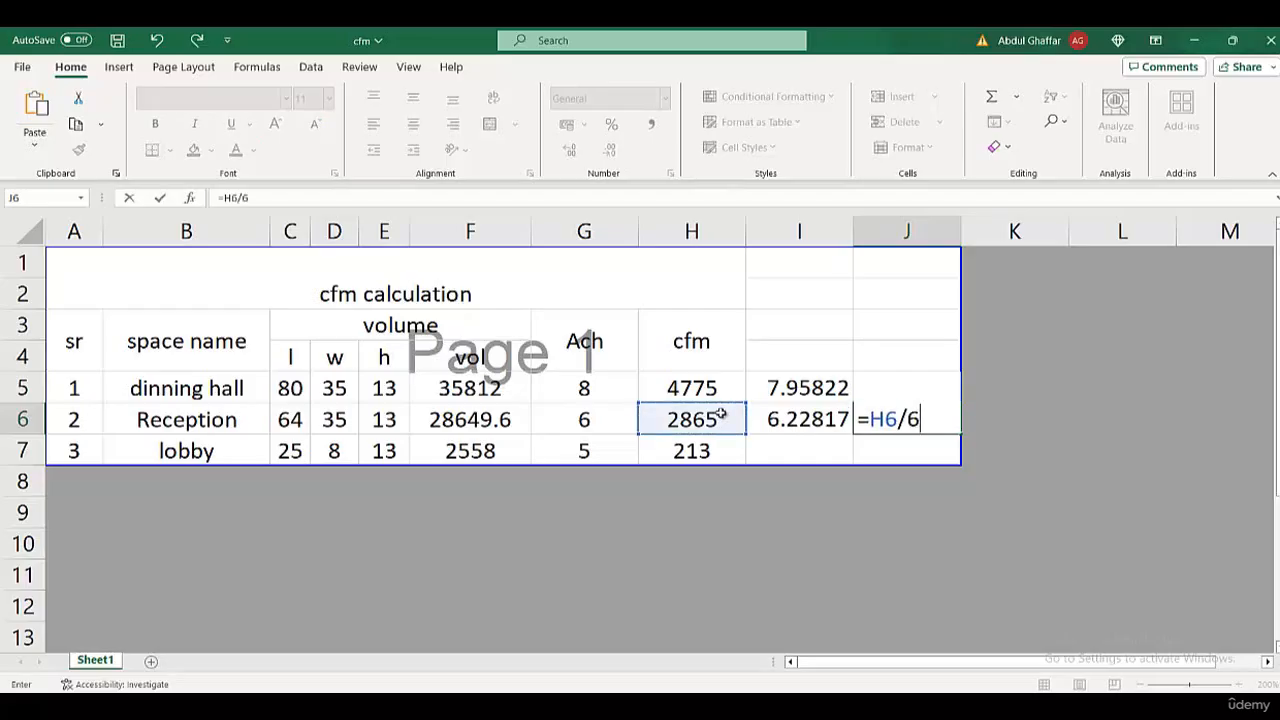
key(Return)
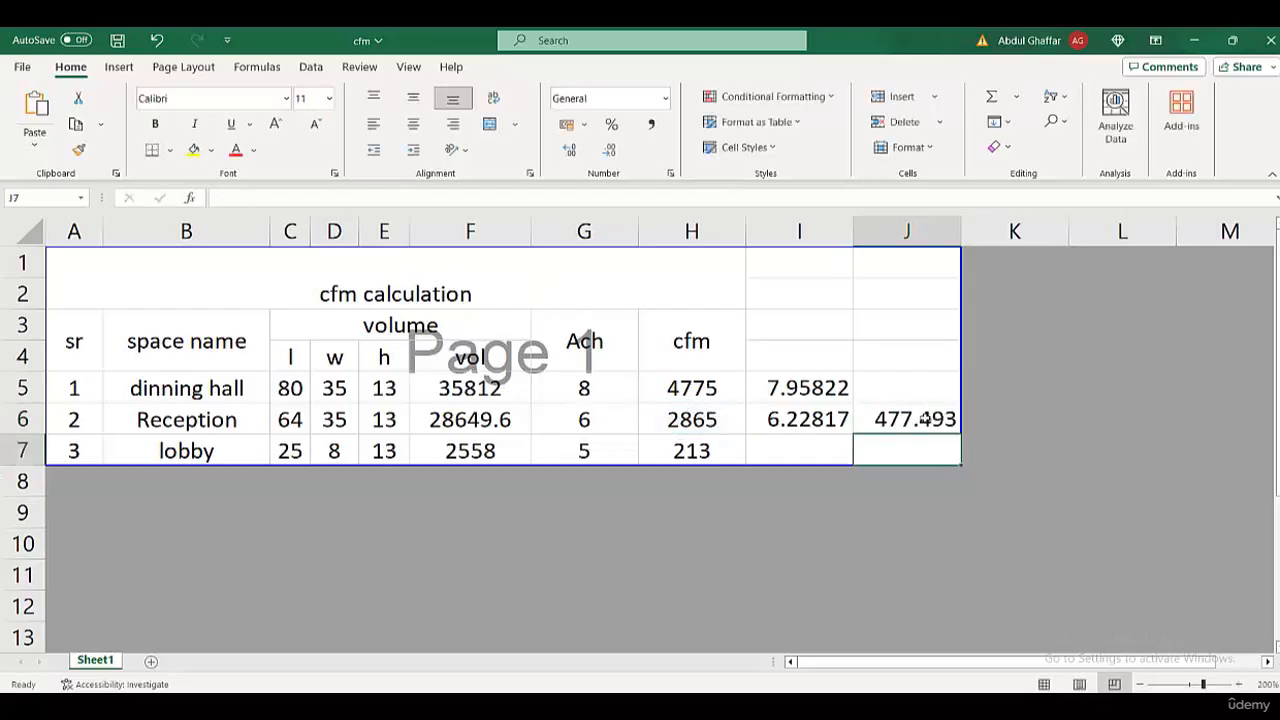
- Switch to Revit, start placing an air terminal and open the type properties of the M_Supply Diffuser 300 x 300 connection type
click(1195, 42)
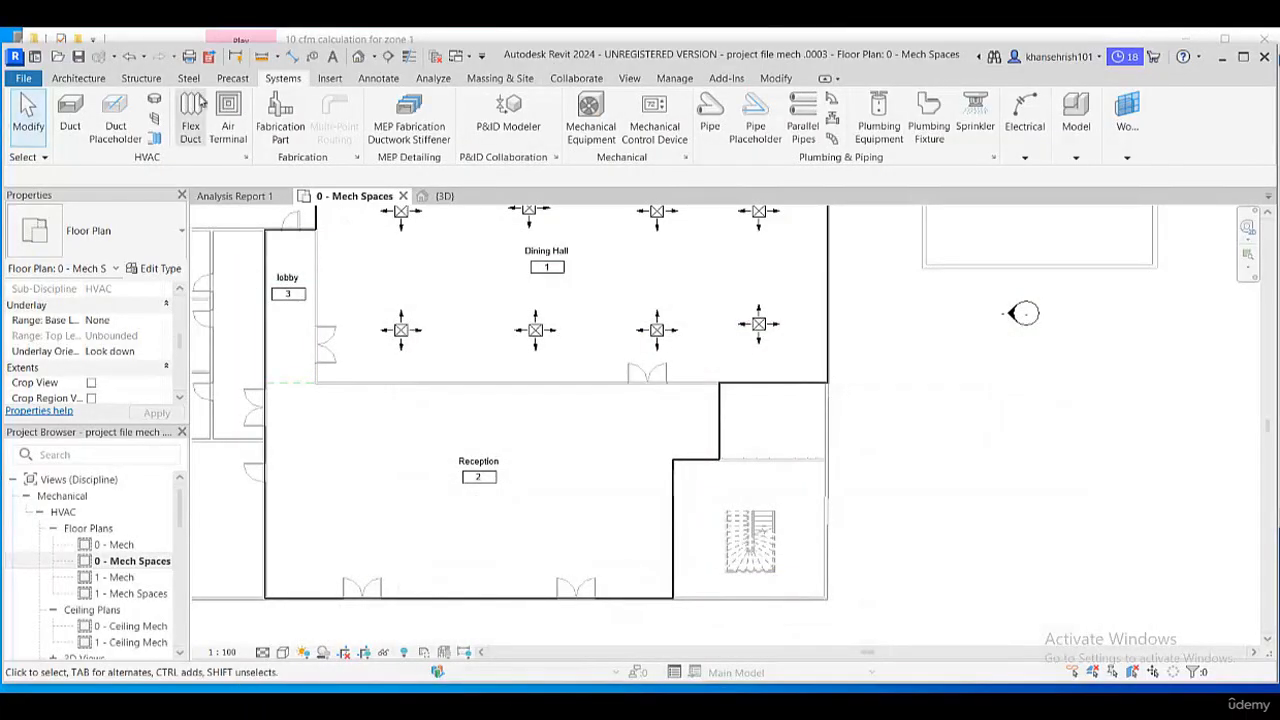
click(226, 110)
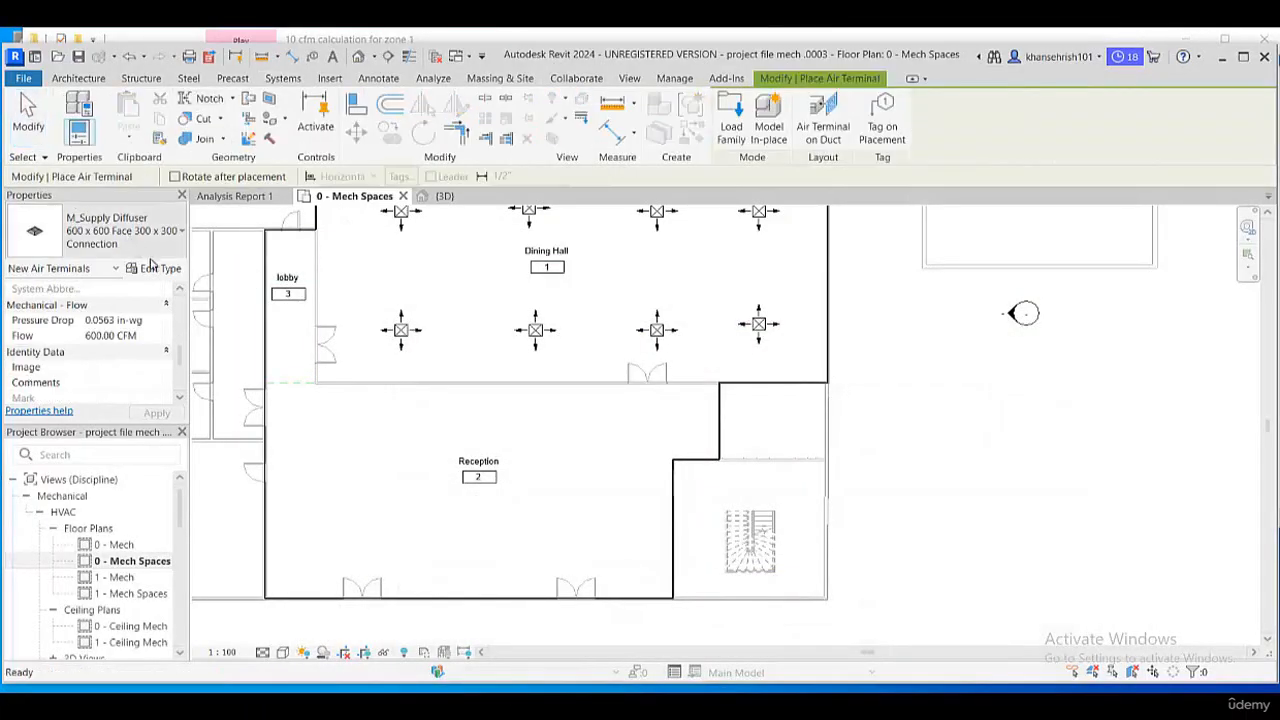
click(158, 268)
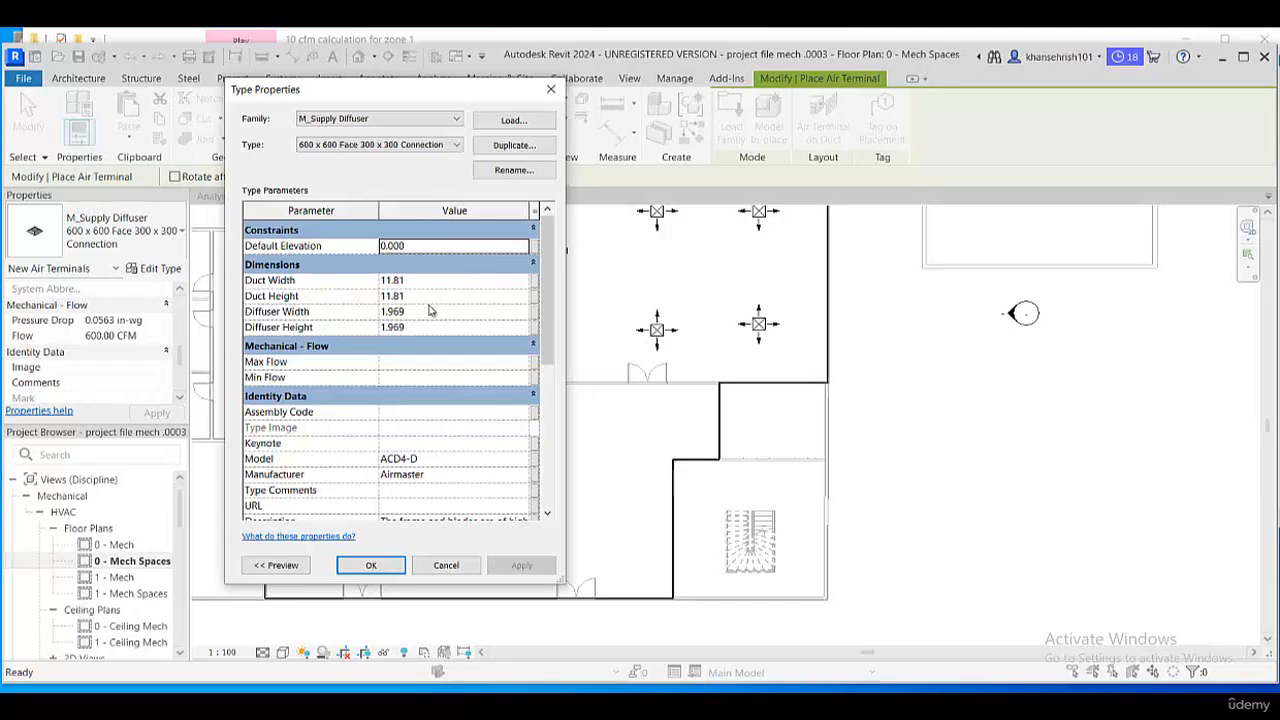
- Duplicate the supply diffuser type under the name 600 x 600 Face 250 x 250 Connection 2
click(508, 145)
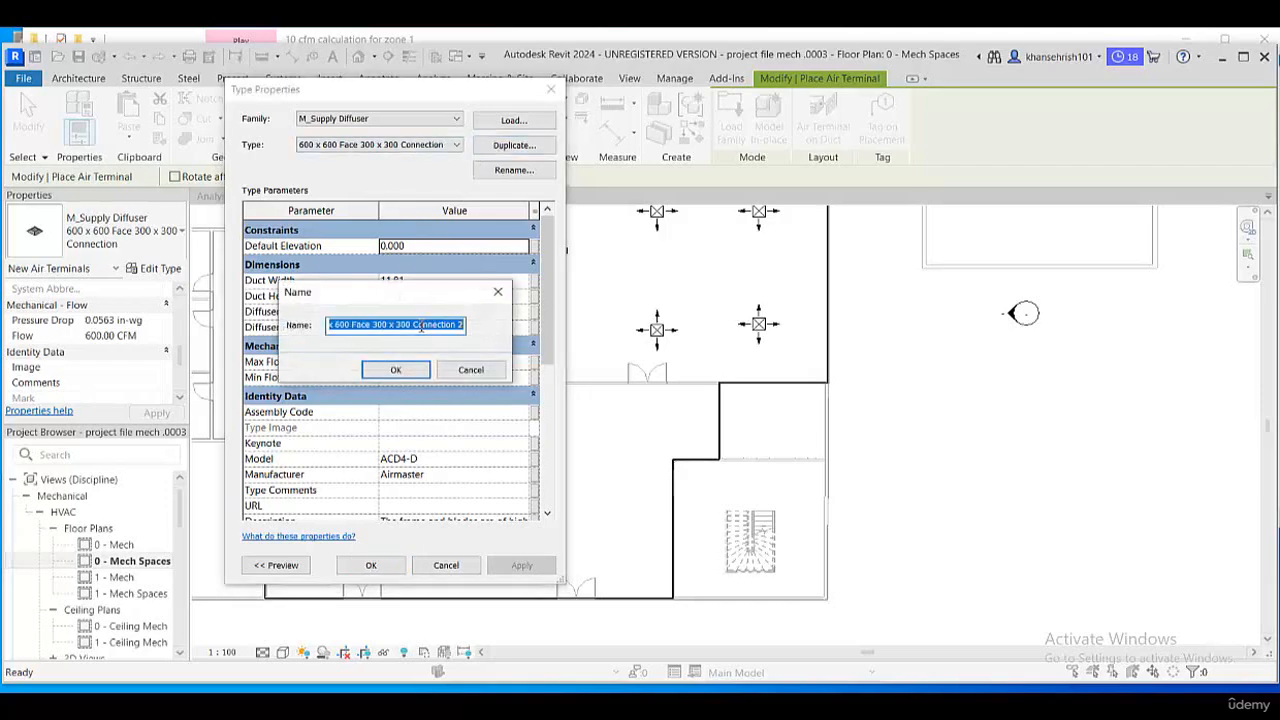
double_click(403, 324)
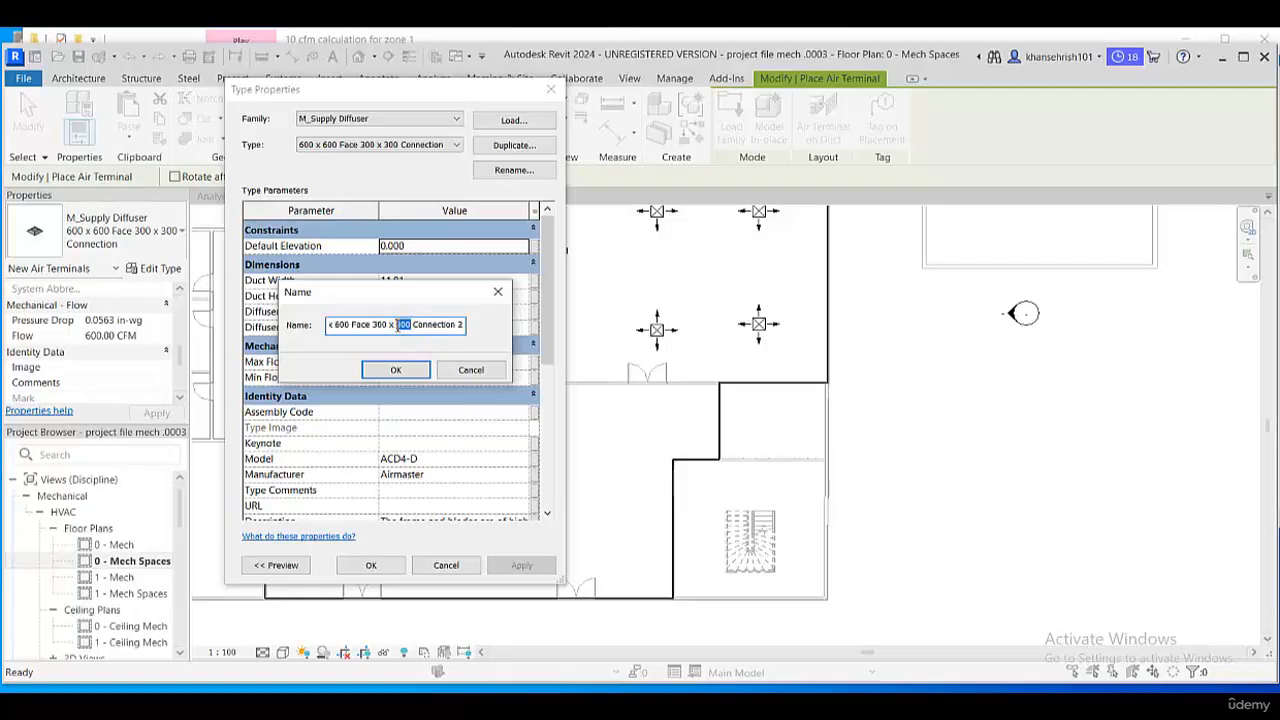
click(386, 325)
drag(384, 326, 391, 329)
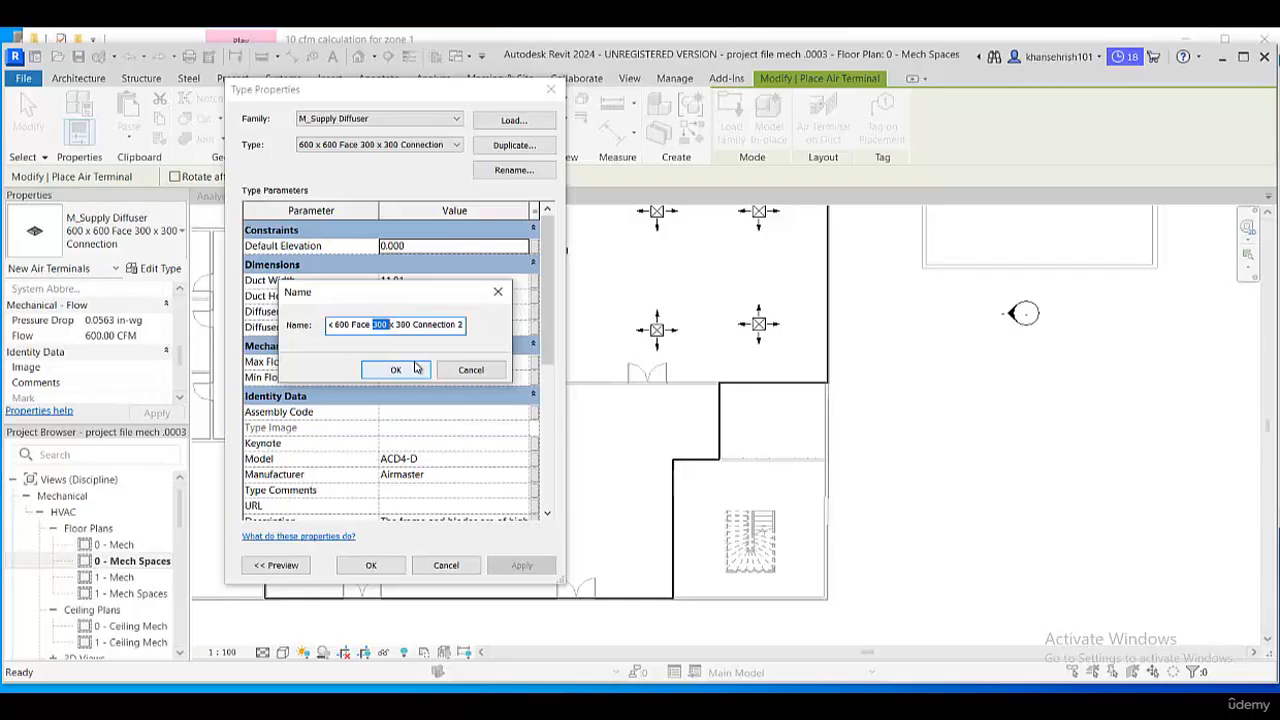
text(25)
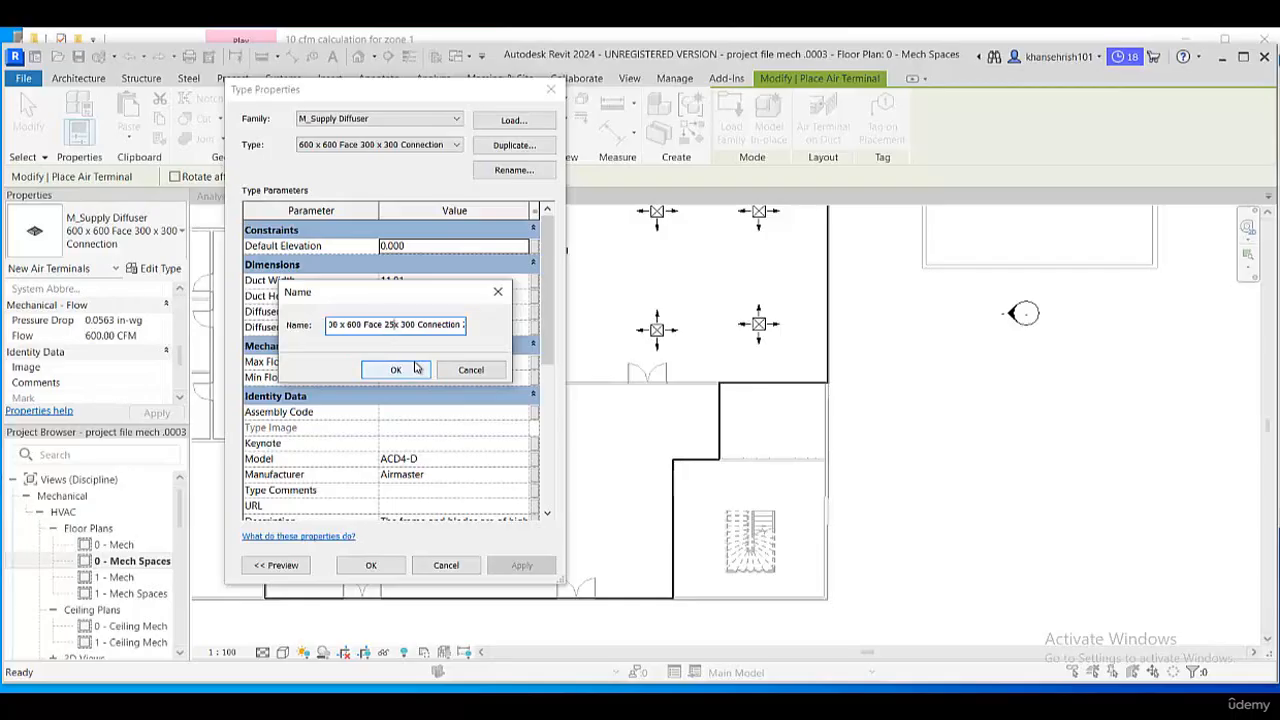
text(0)
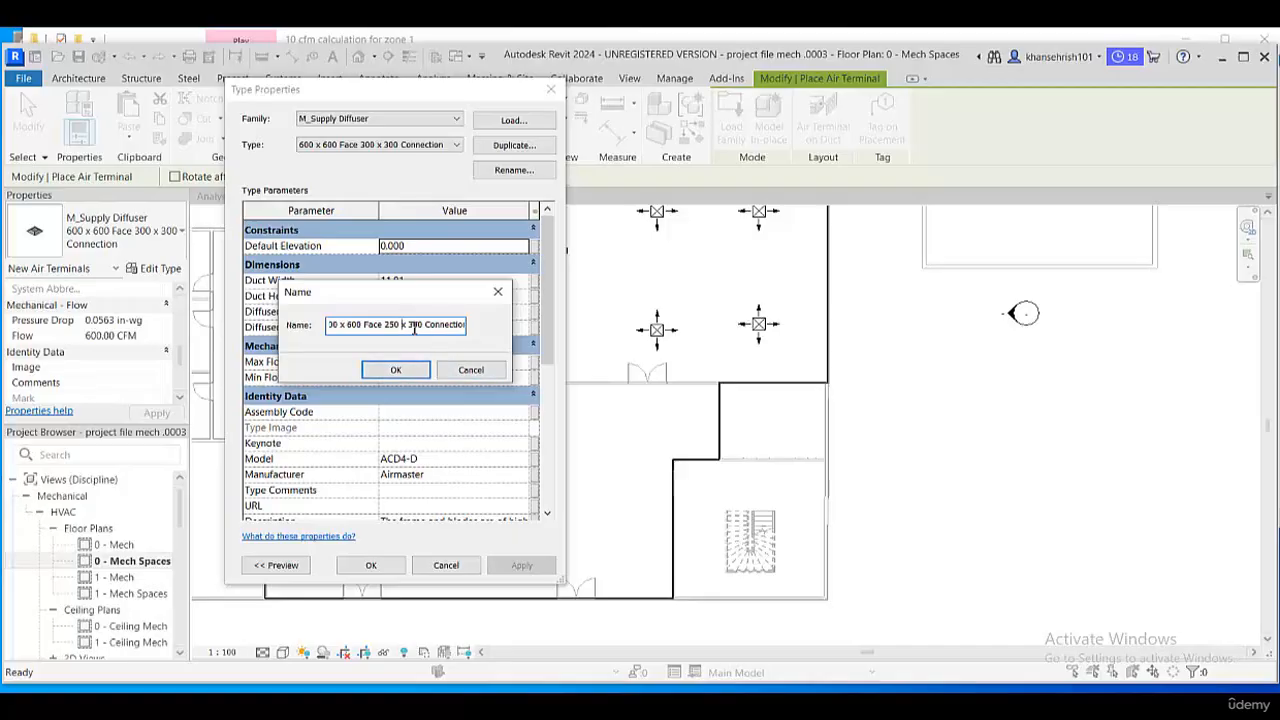
drag(409, 327, 425, 327)
text(250)
click(400, 370)
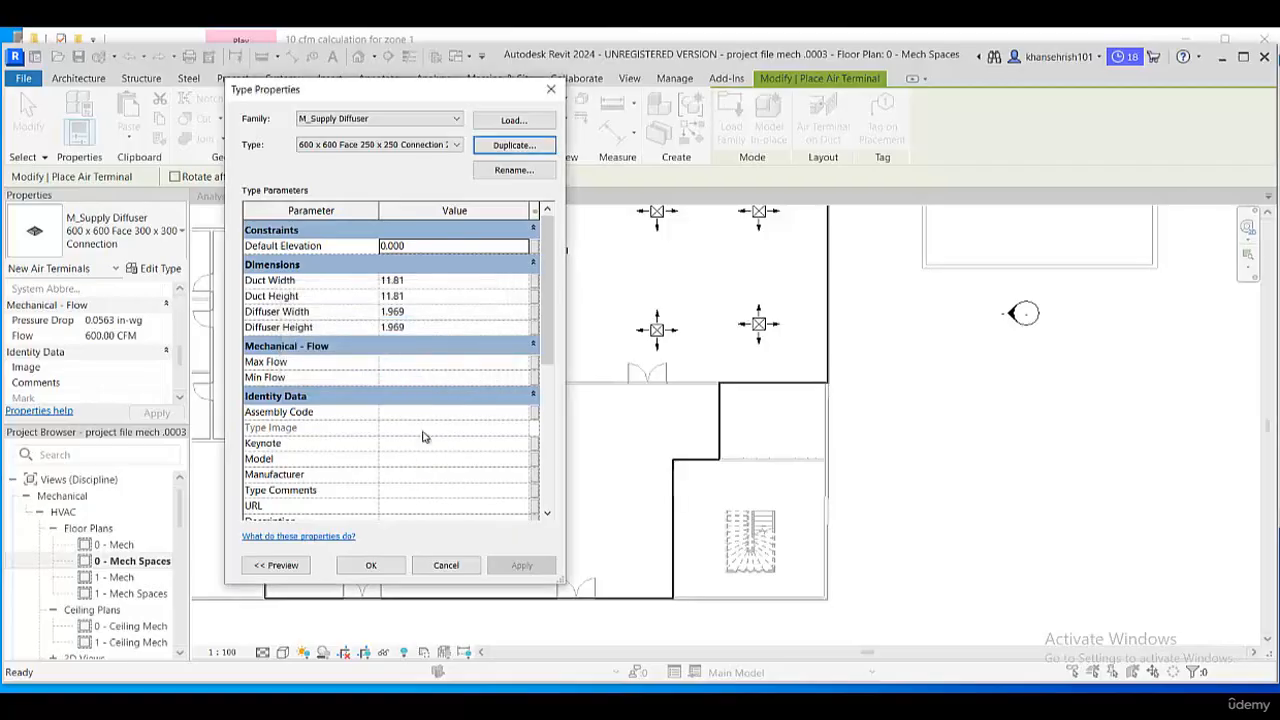
- Set the Model of the 250 x 250 connection diffuser type to ACD3-D
scroll(425, 440, down, 3)
scroll(432, 446, up, 1)
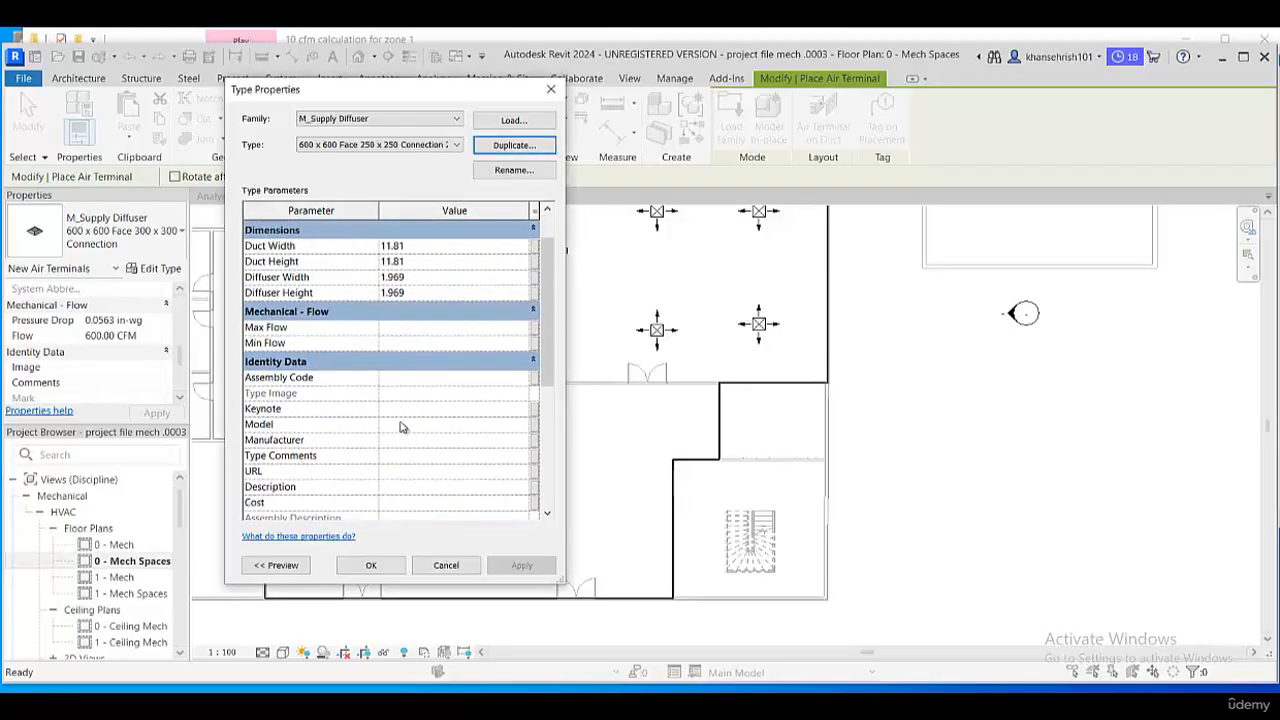
click(400, 422)
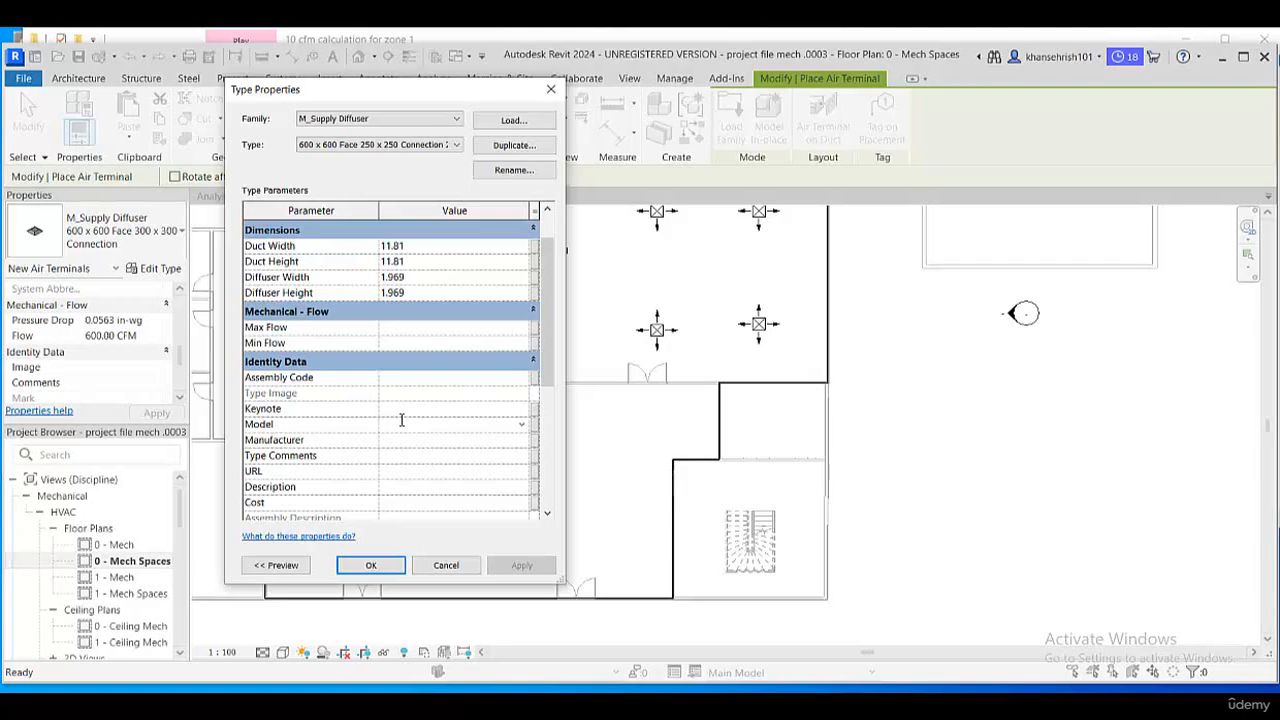
text(A)
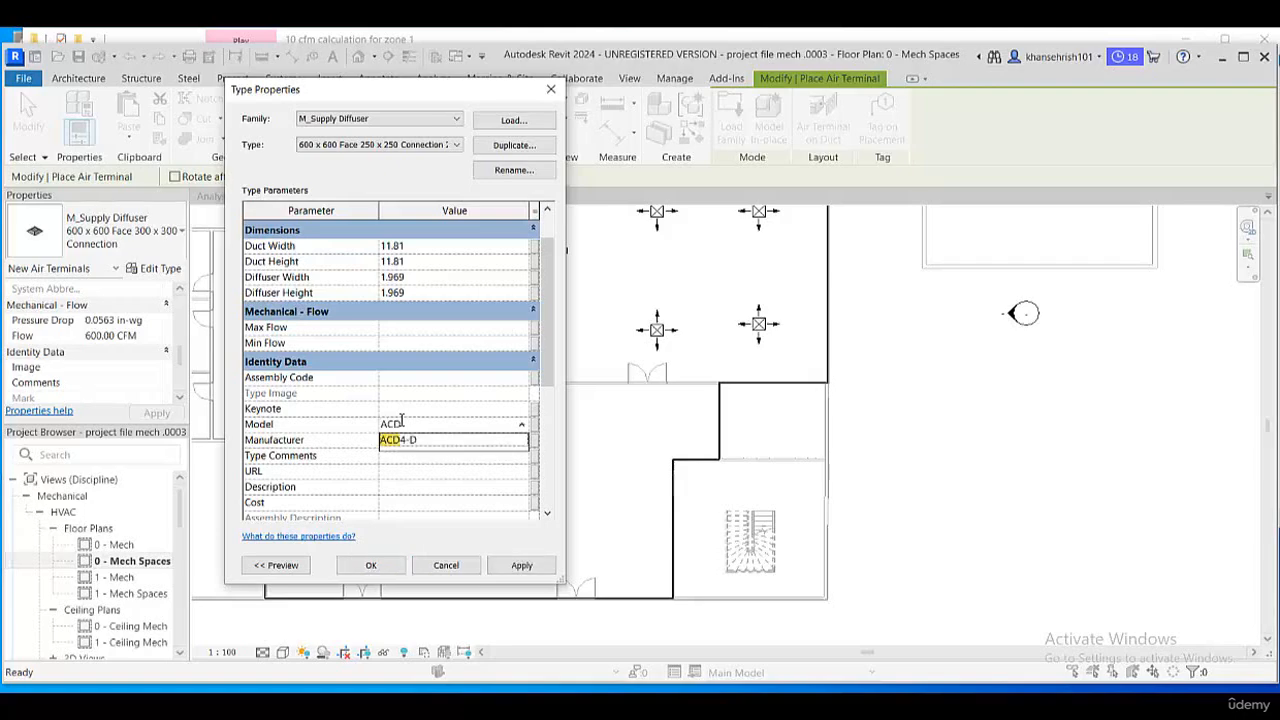
text(CD-D)
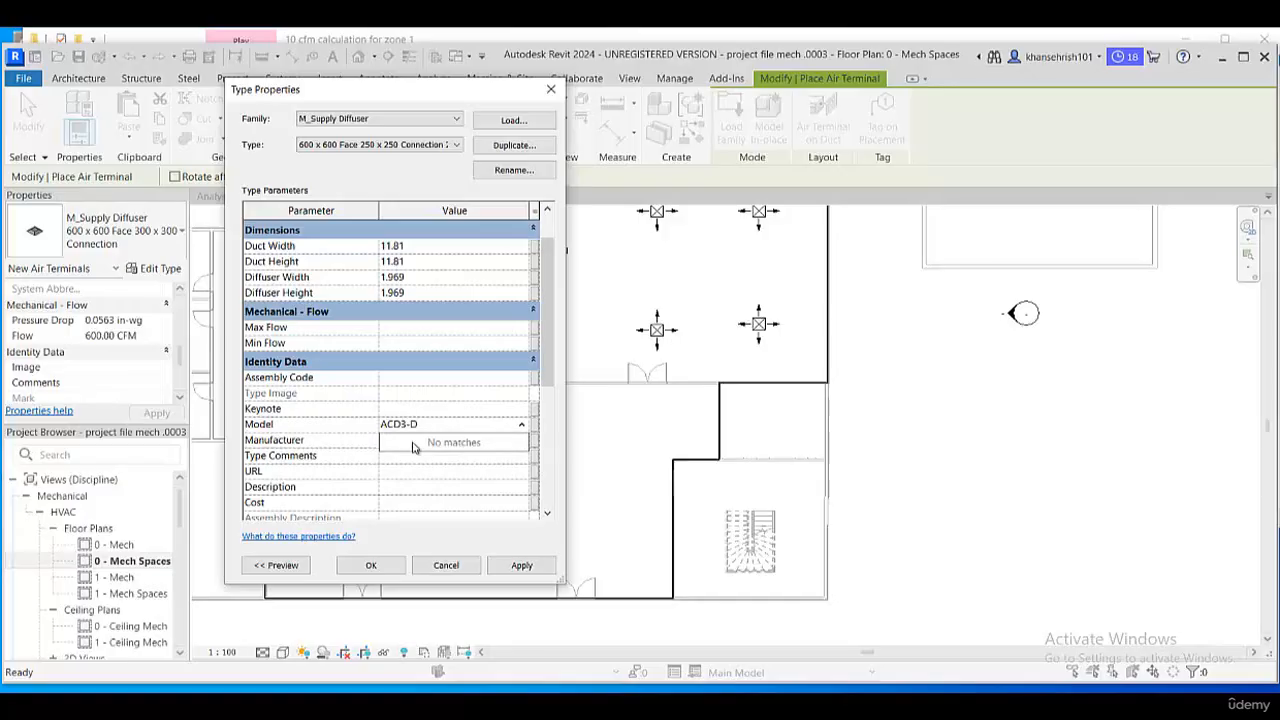
click(402, 461)
- Enter 90 as the Description of the 250 x 250 connection diffuser type
scroll(404, 468, down, 1)
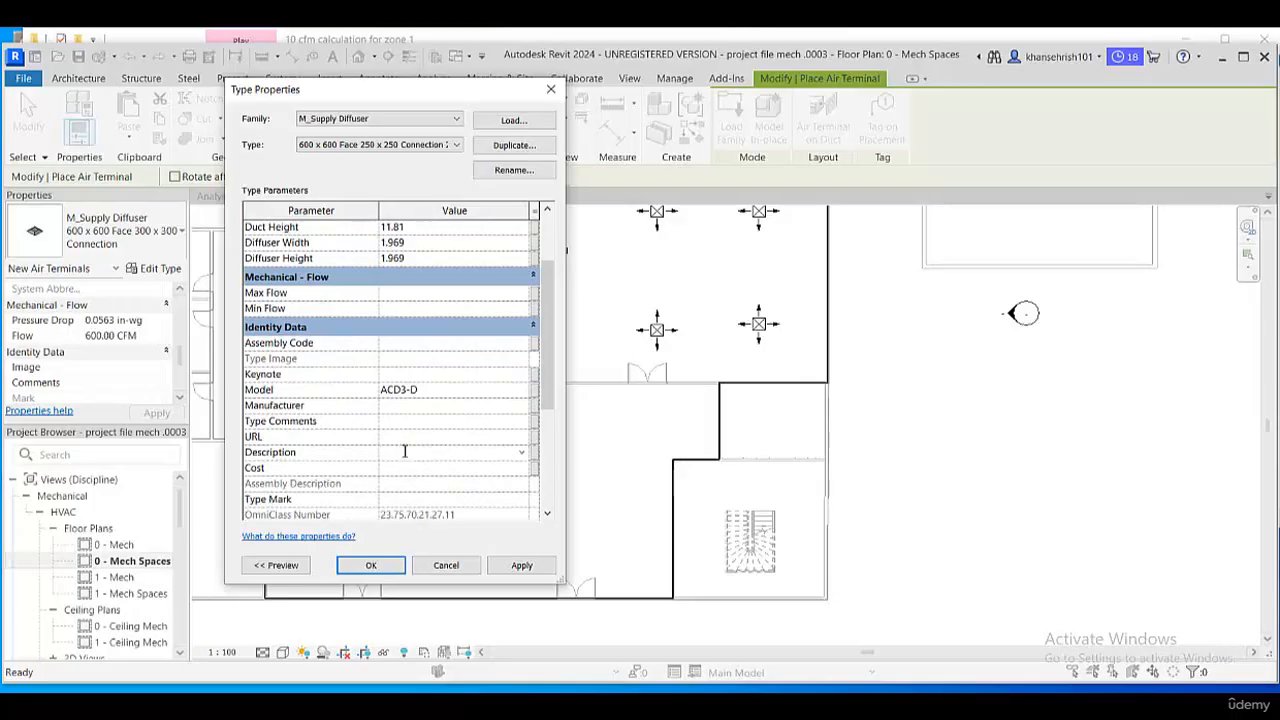
click(404, 452)
text(90)
click(406, 426)
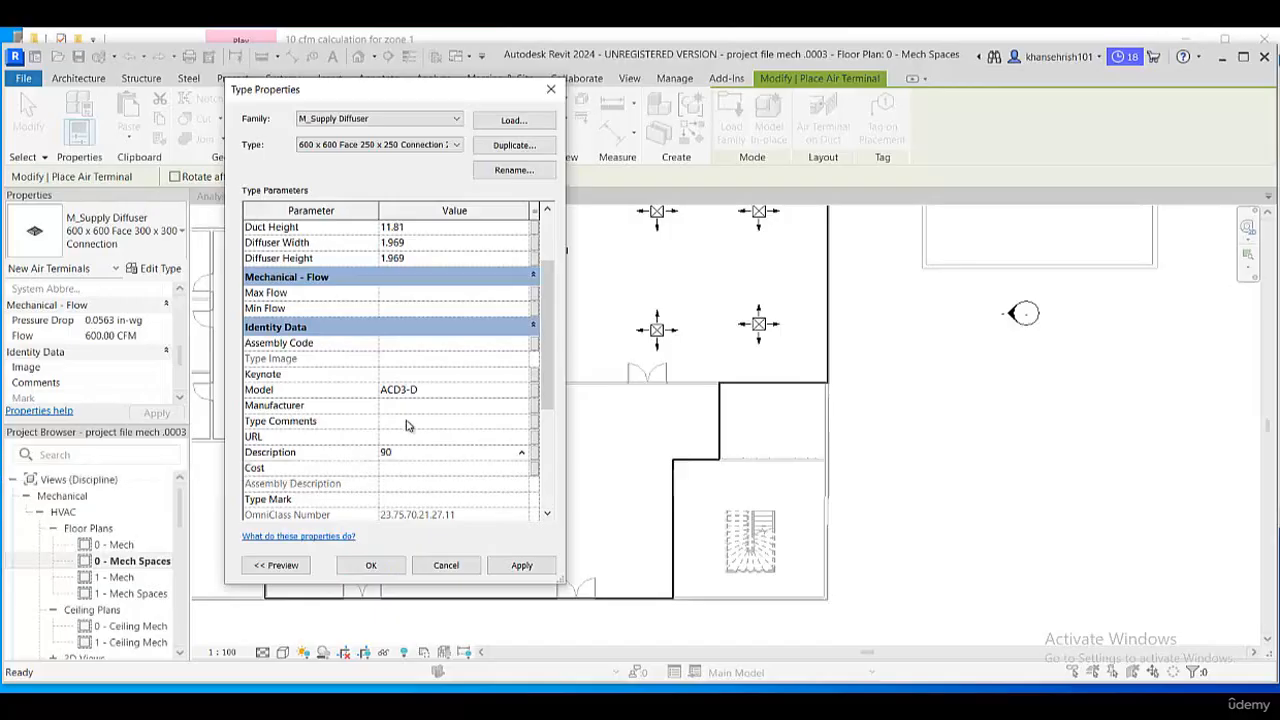
- Set the Manufacturer of the 250 x 250 connection diffuser type to Airmaster
click(412, 405)
text(A)
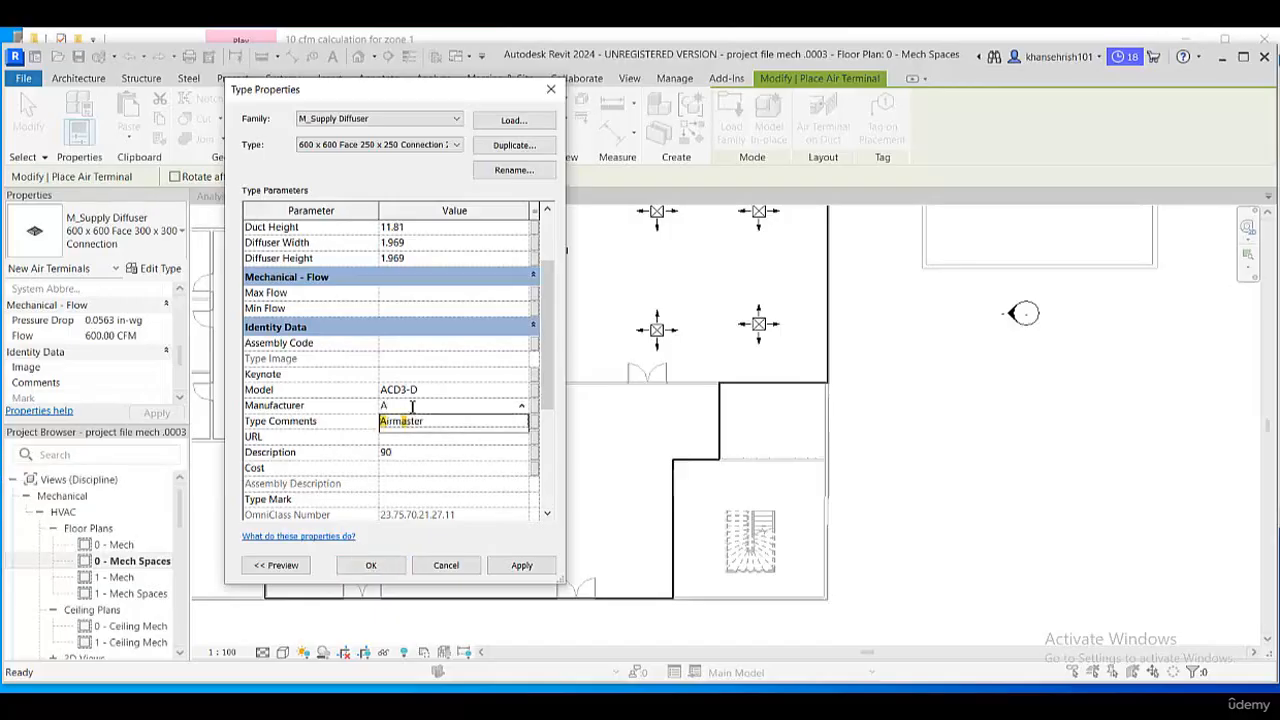
click(410, 421)
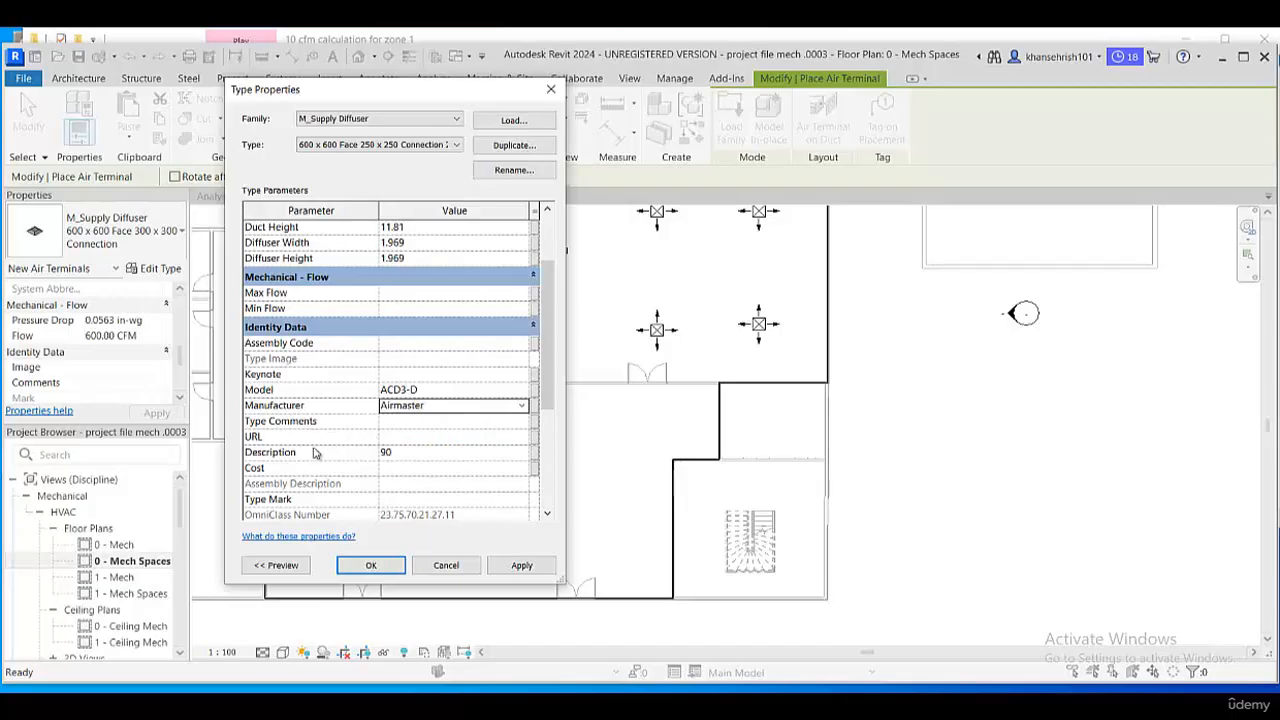
- Clear the diffuser type's Description and set its Cost to 90
click(431, 451)
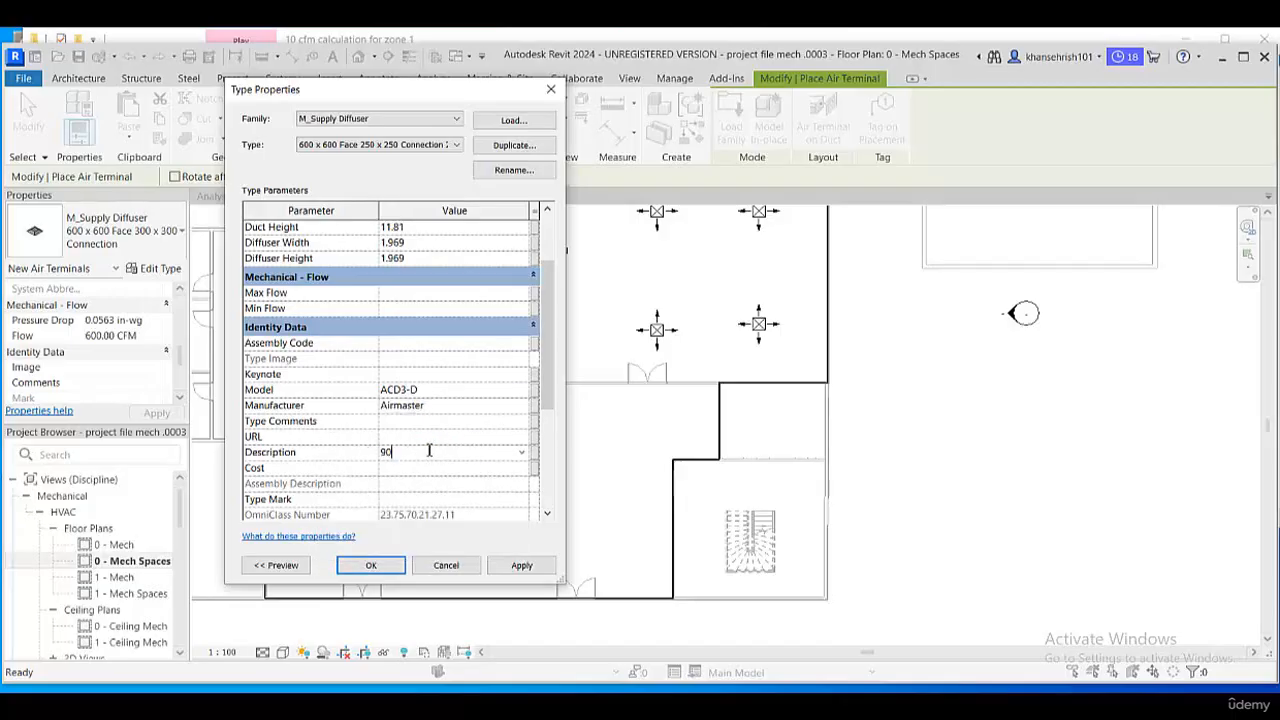
key(BackSpace)
key(BackSpace)
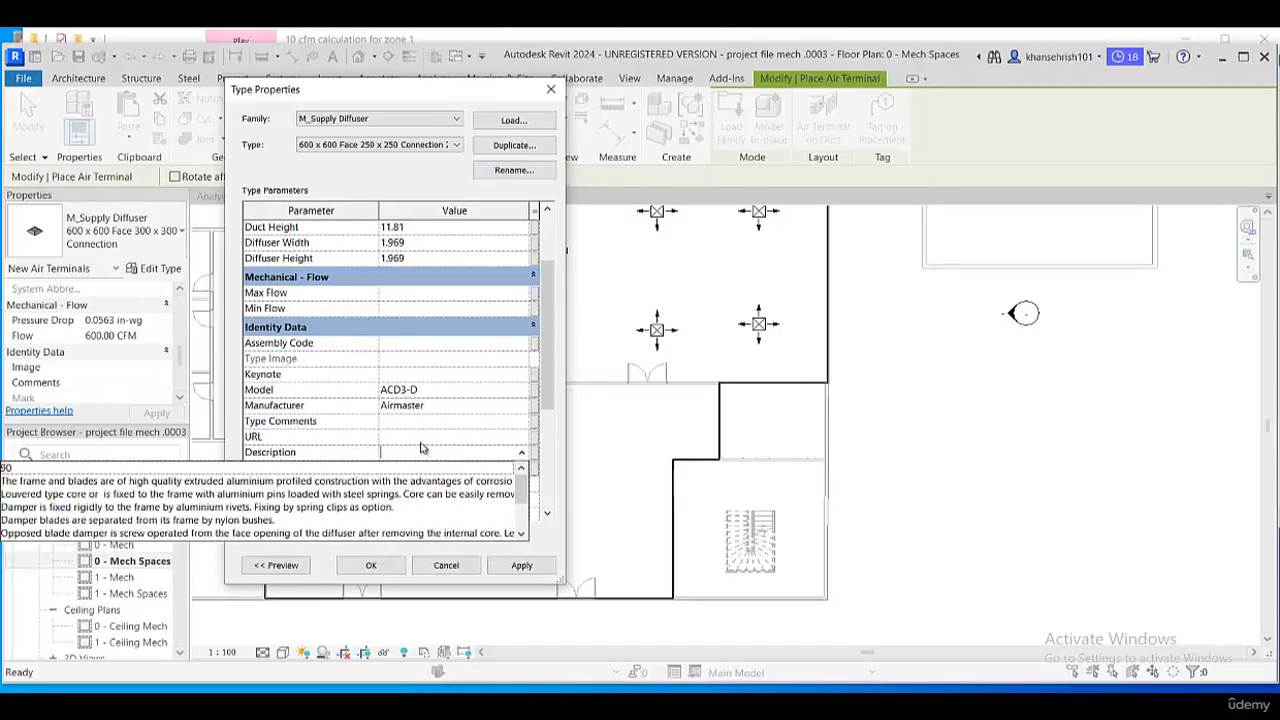
click(366, 459)
click(400, 472)
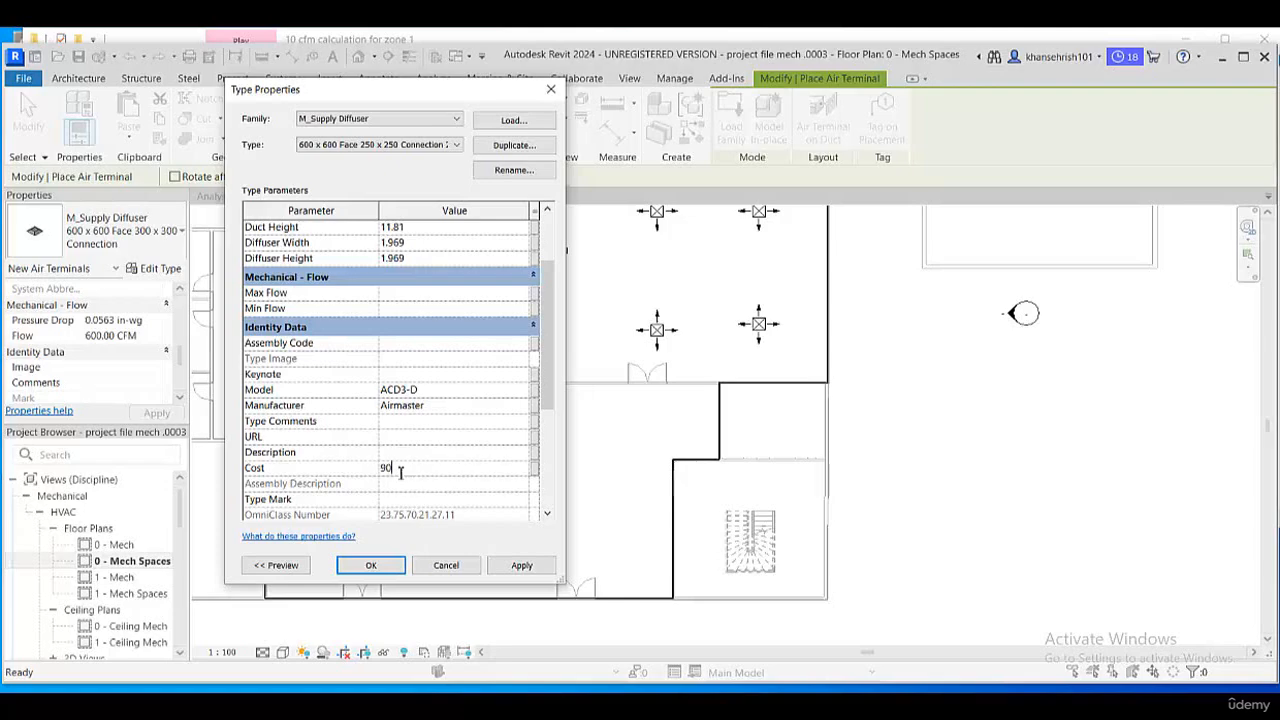
text(90)
click(428, 452)
- Switch to the browser and copy the description bullets from Airmaster's Square Ceiling Diffuser product page
click(406, 690)
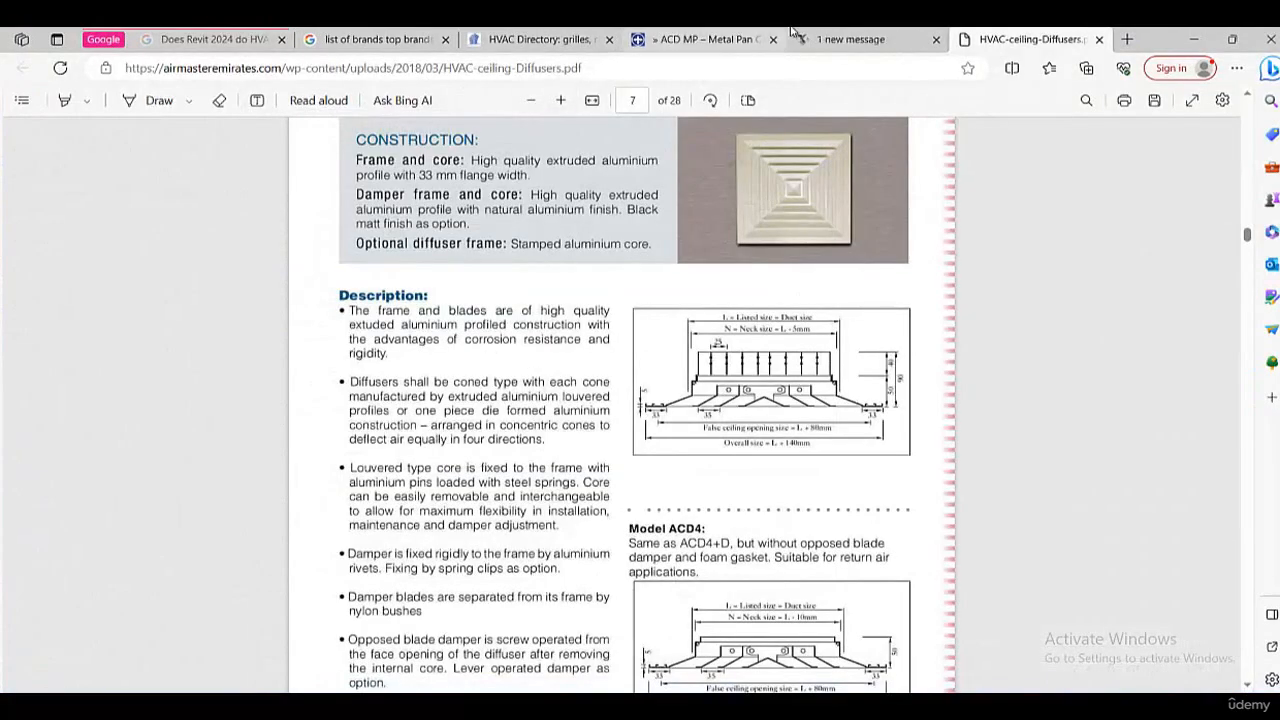
scroll(699, 225, up, 5)
scroll(699, 225, up, 3)
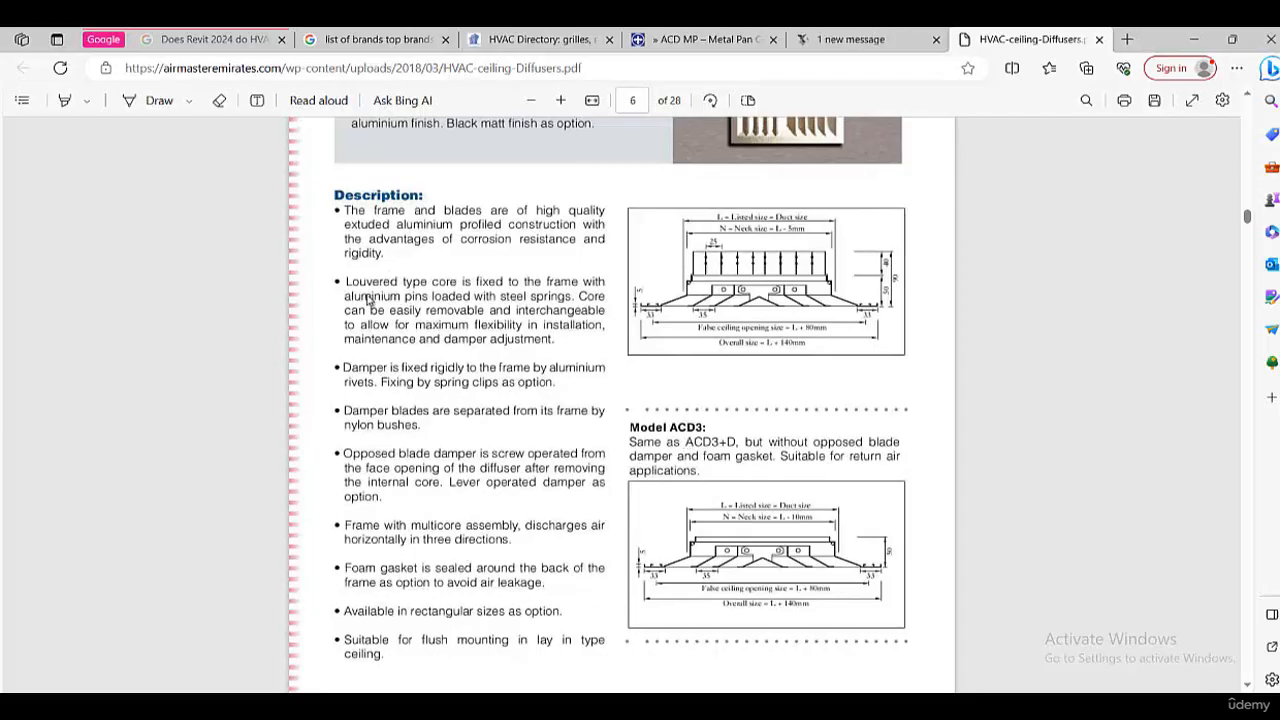
click(850, 39)
scroll(767, 305, down, 2)
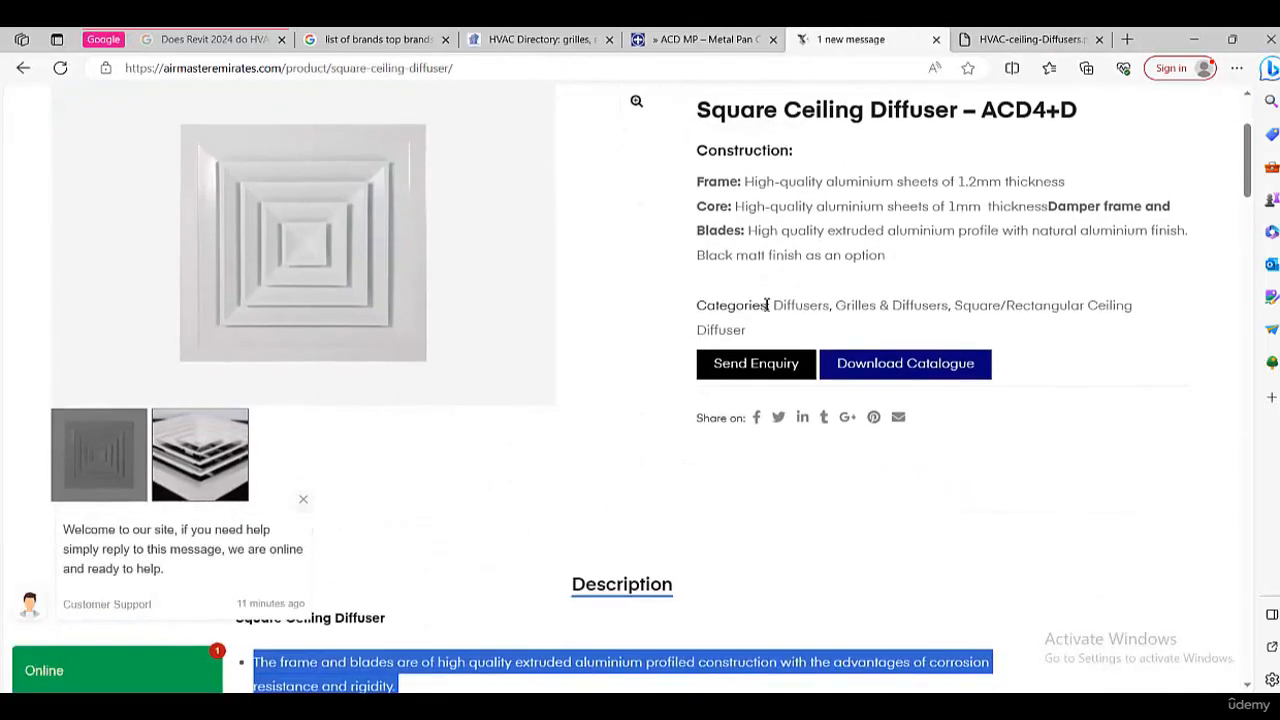
scroll(767, 305, down, 6)
scroll(643, 280, up, 1)
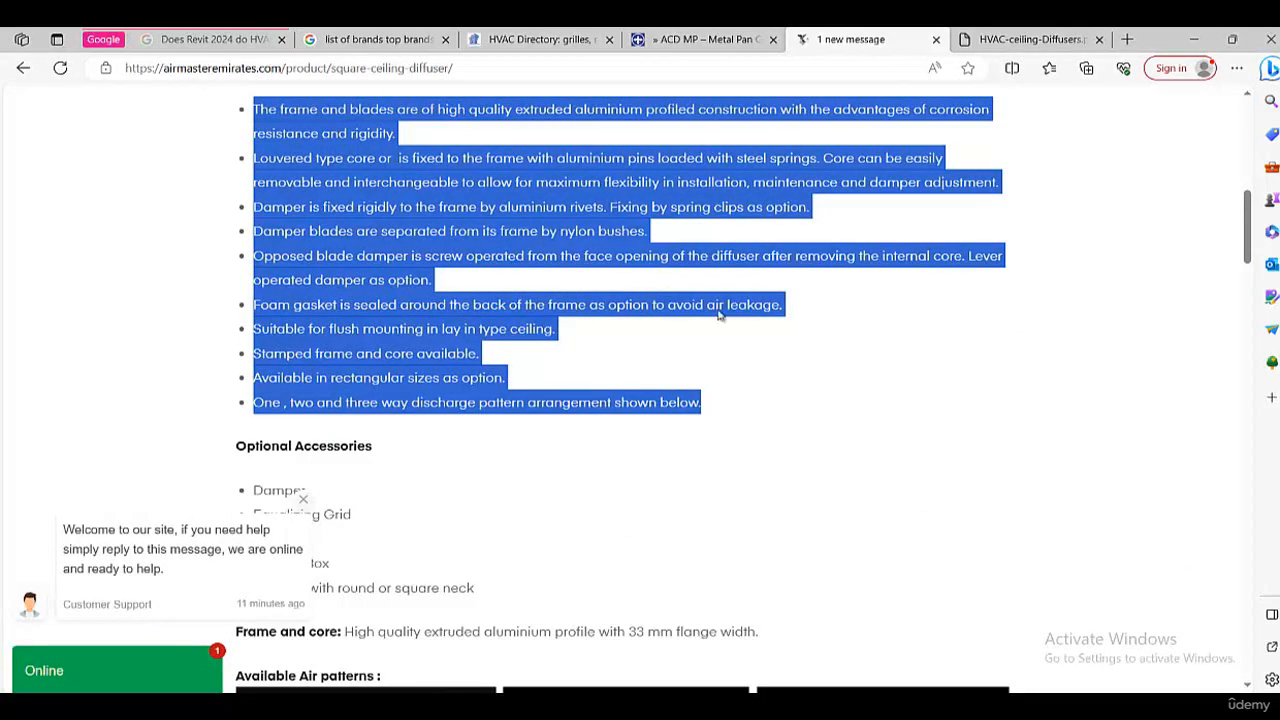
- Return to Revit, paste the copied text into the diffuser type's Description and accept the type properties
click(516, 705)
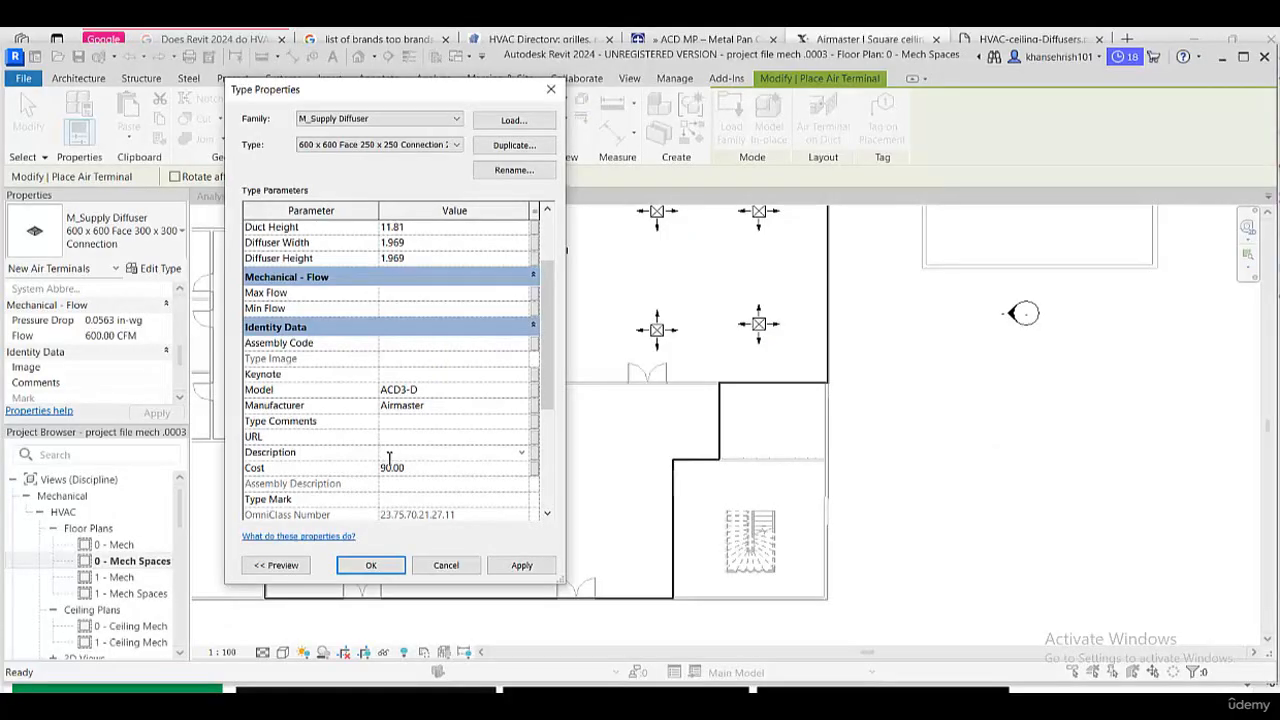
key(ctrl+v)
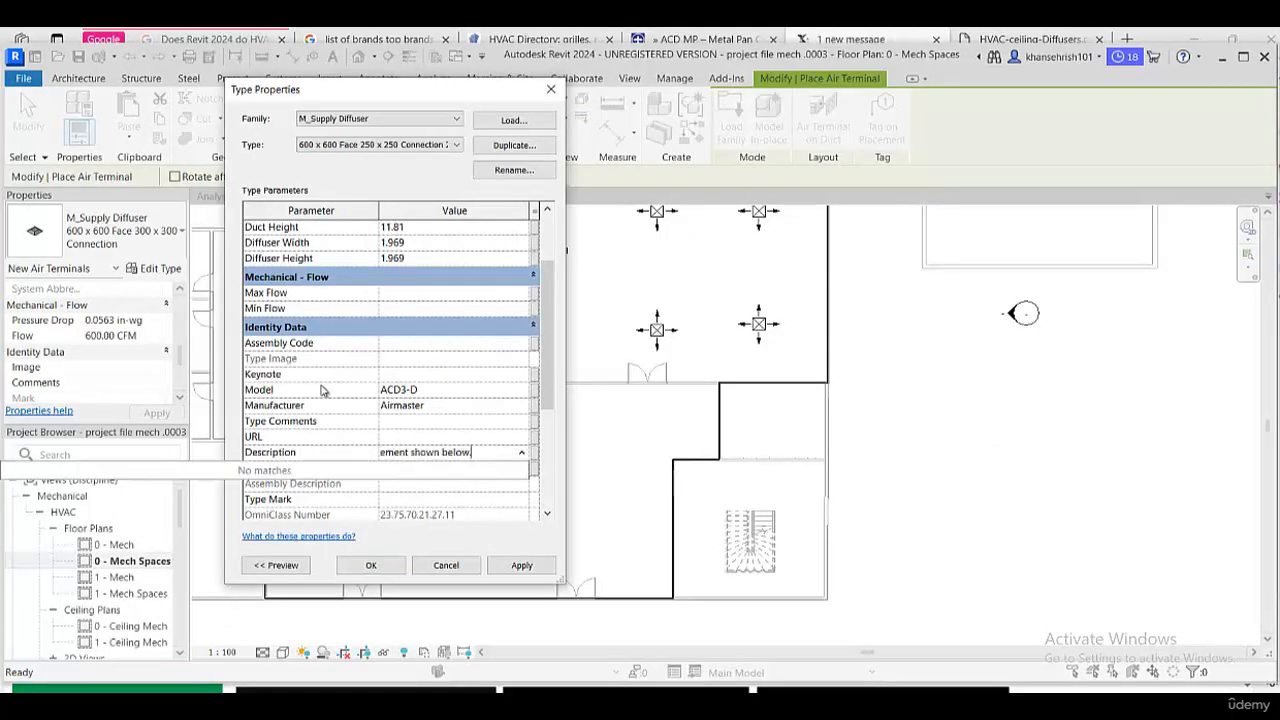
click(321, 390)
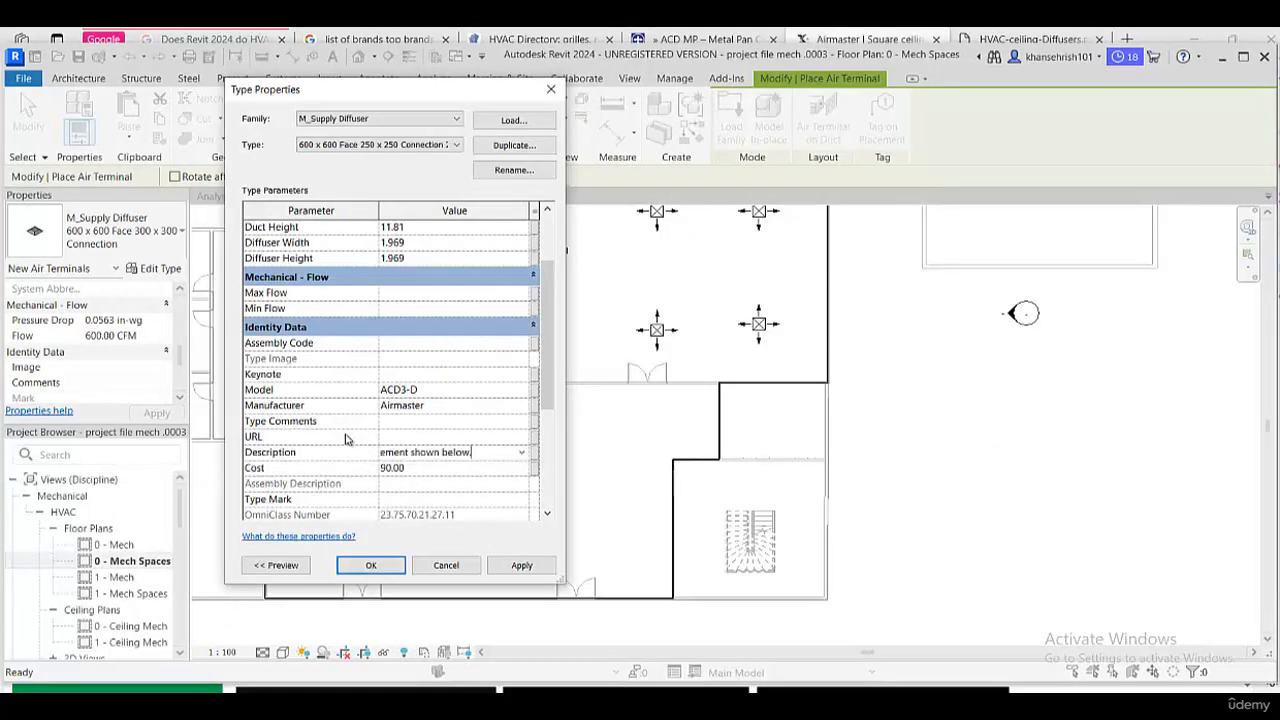
click(379, 565)
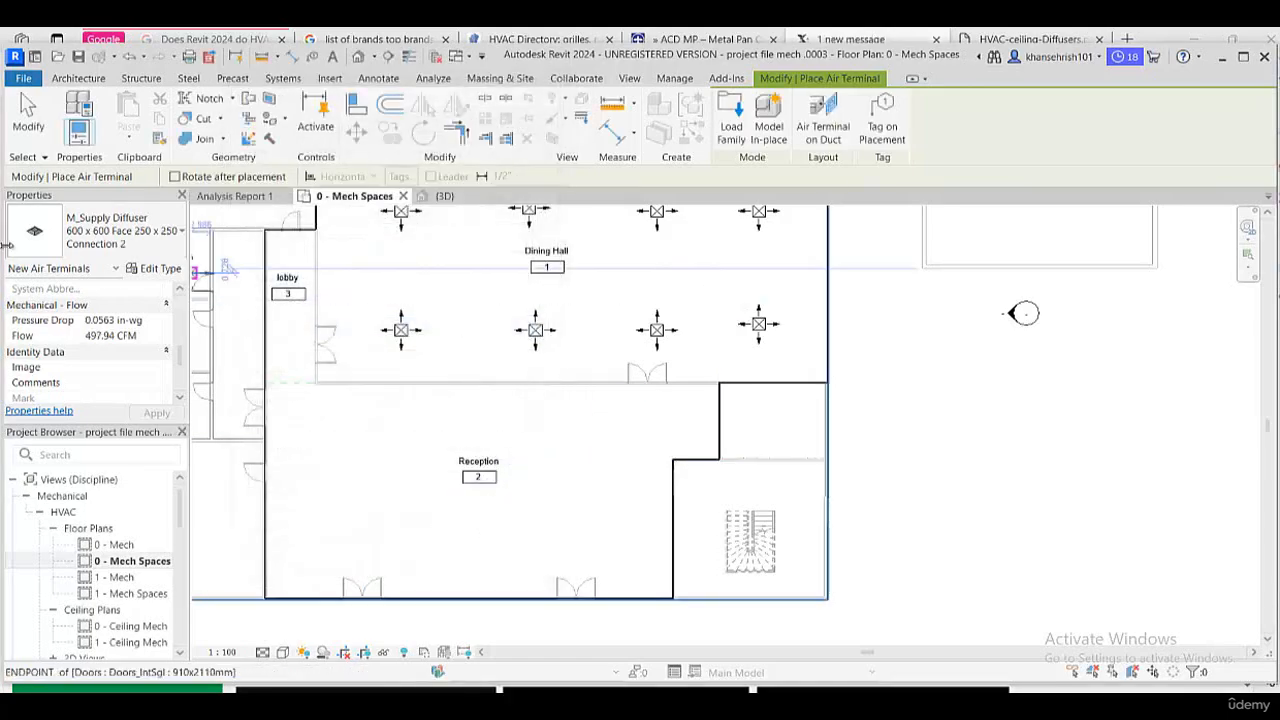
- Set the Flow of the new air terminals to 477.50 CFM
click(152, 338)
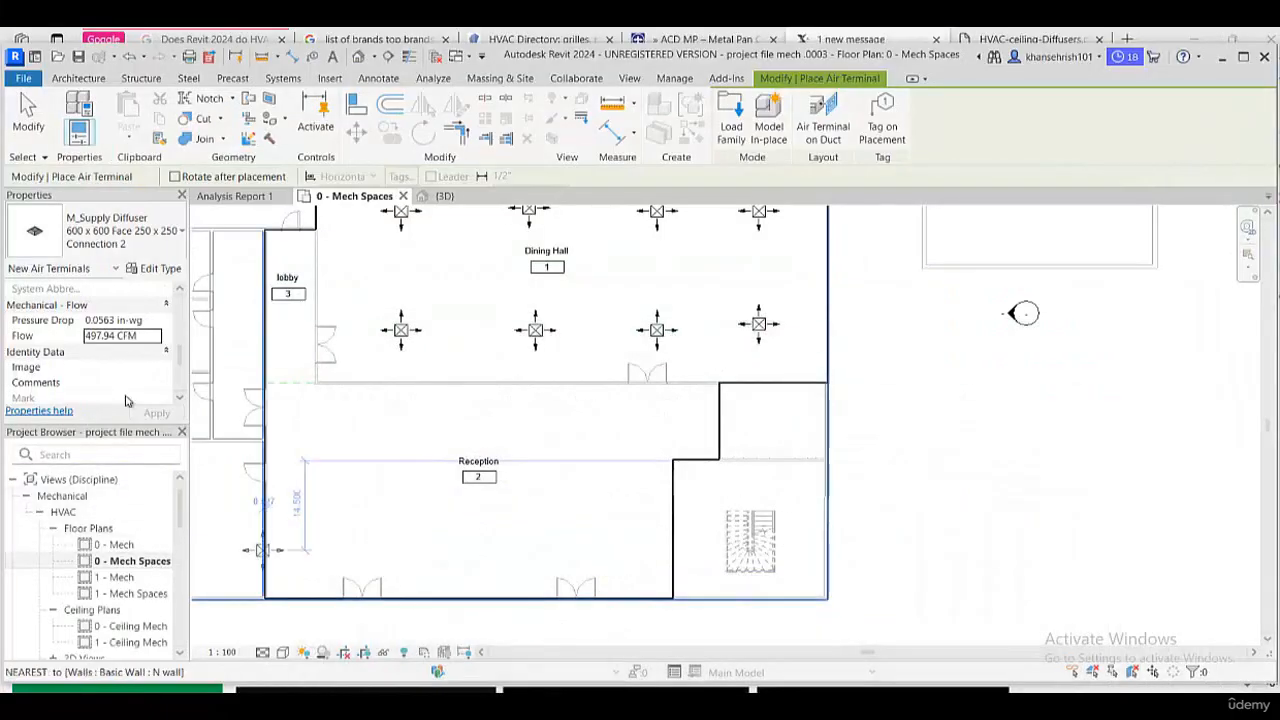
drag(137, 340, 3, 318)
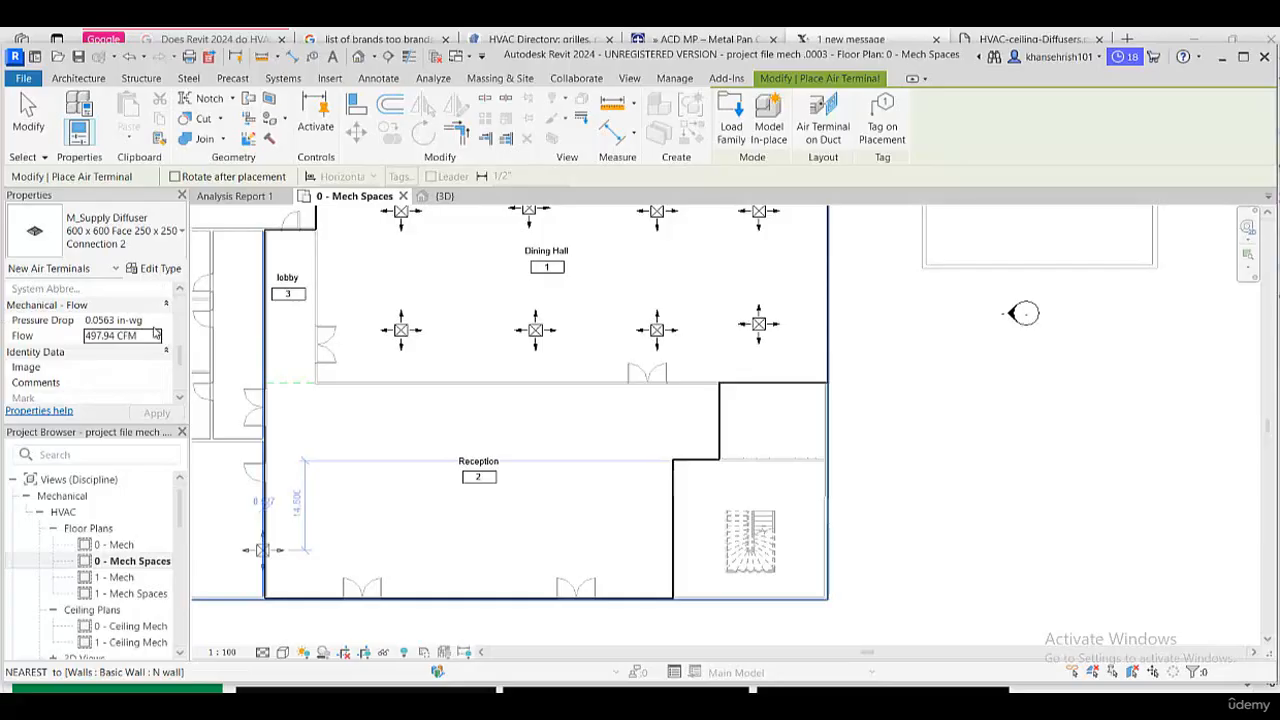
click(151, 338)
drag(118, 334, 76, 331)
click(144, 335)
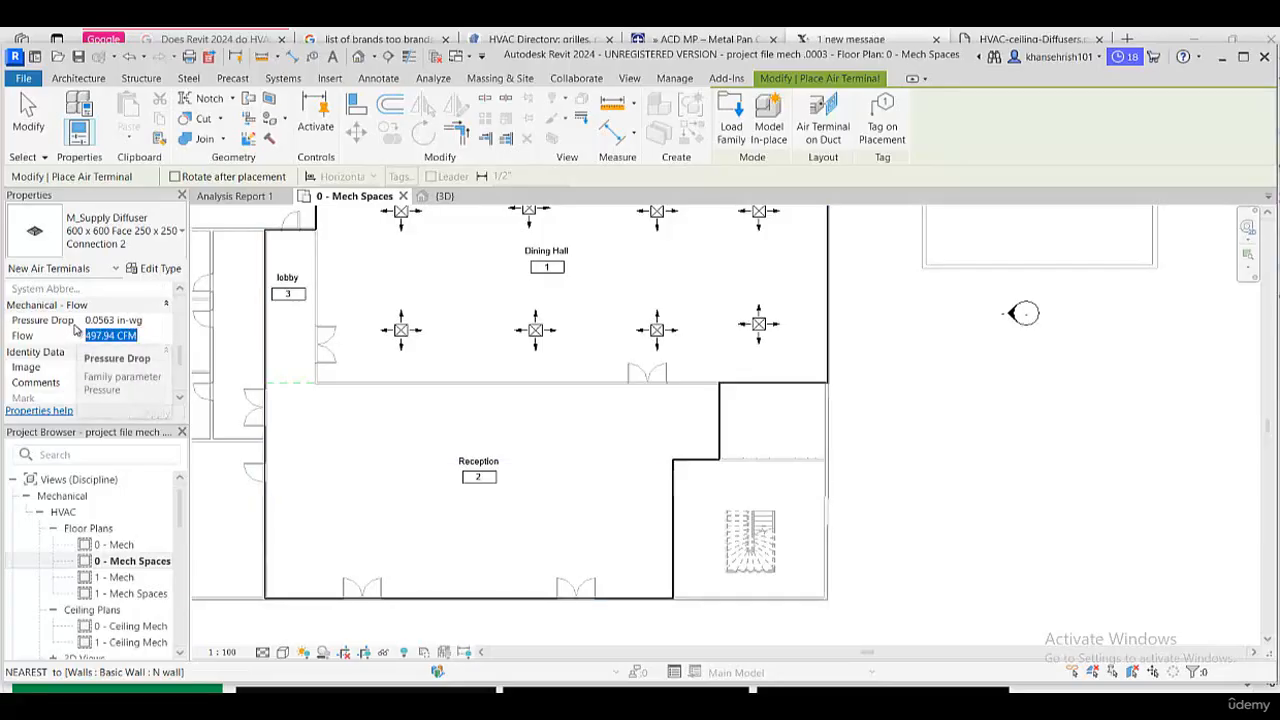
text(477)
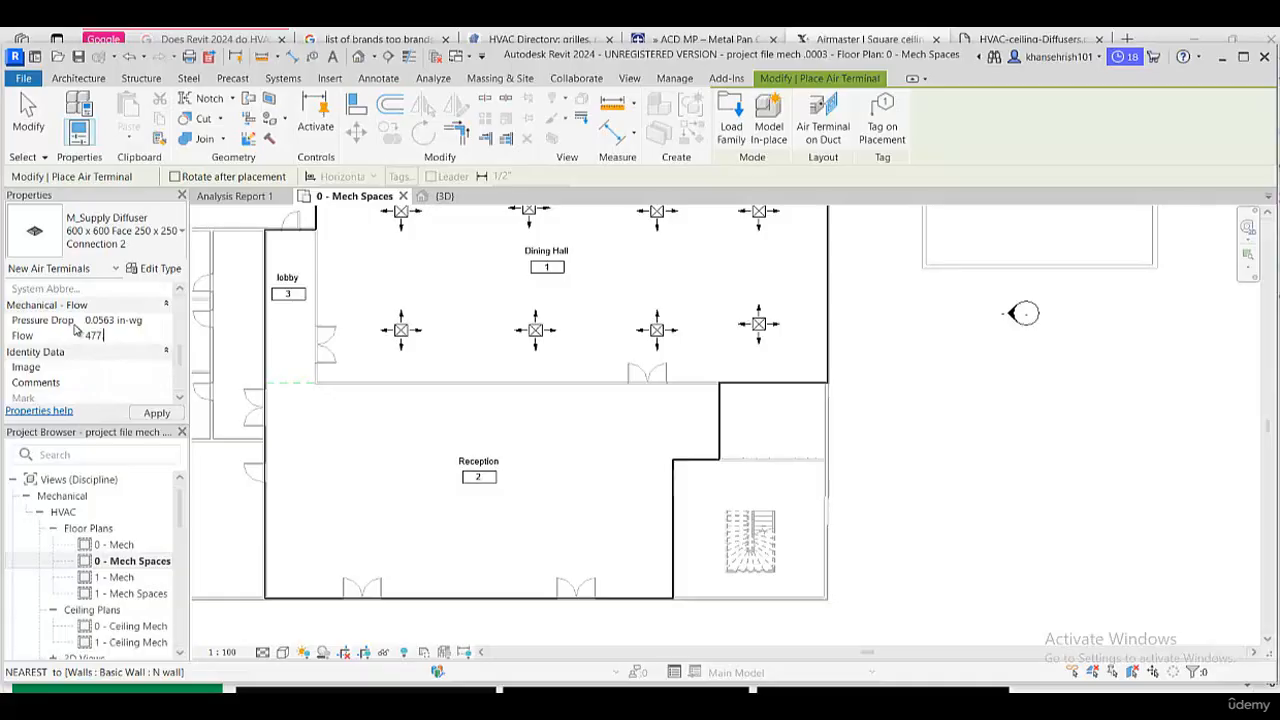
text(.50 CFM)
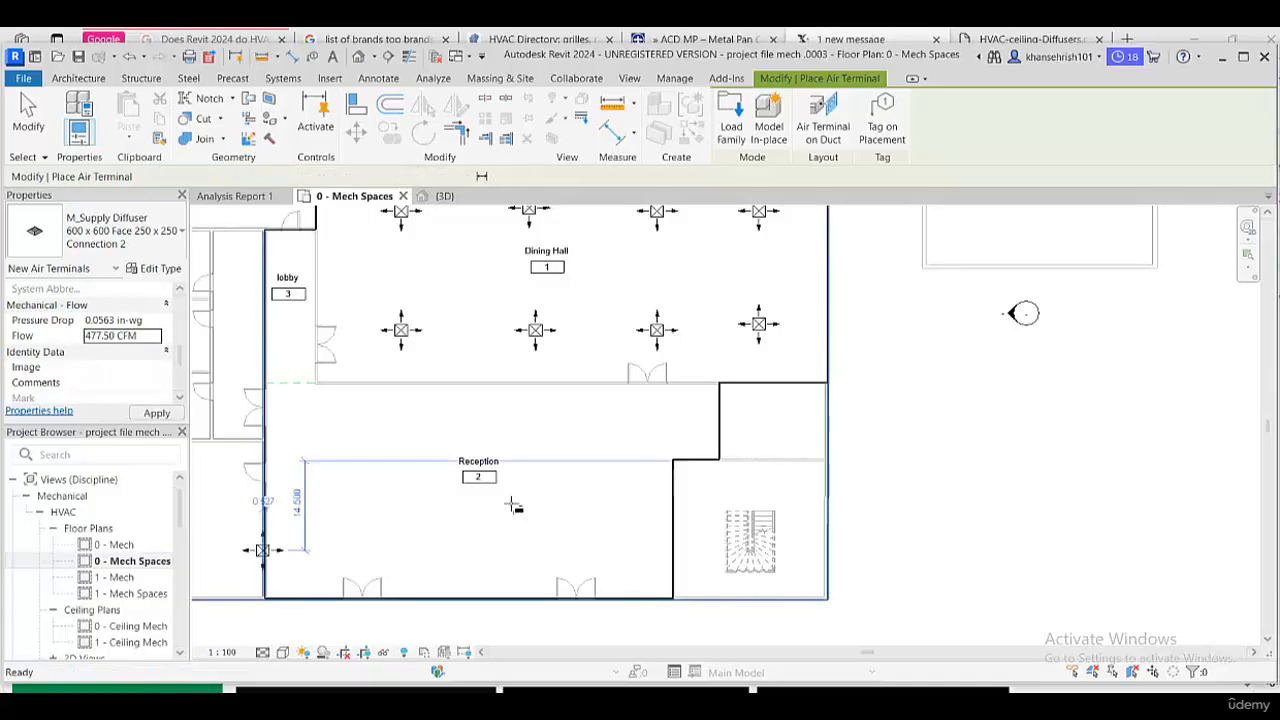
- Place six supply diffusers in the Reception, arranged in two rows of three
click(595, 418)
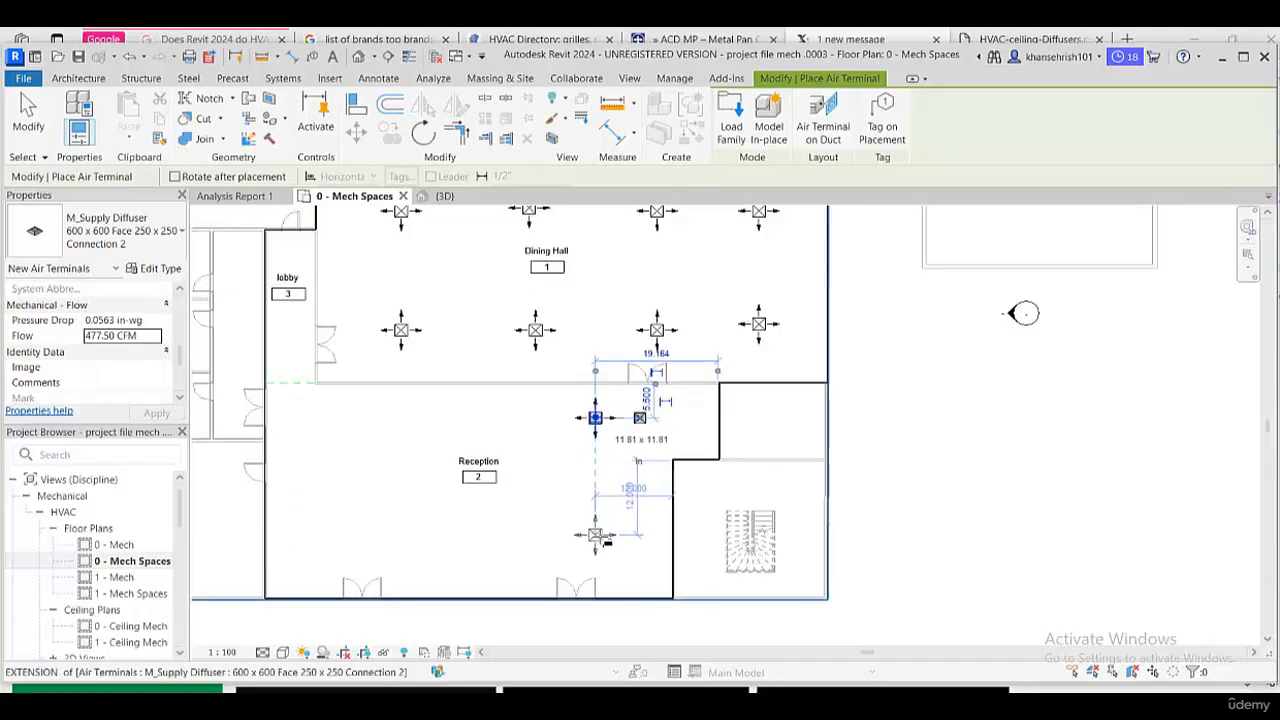
click(597, 535)
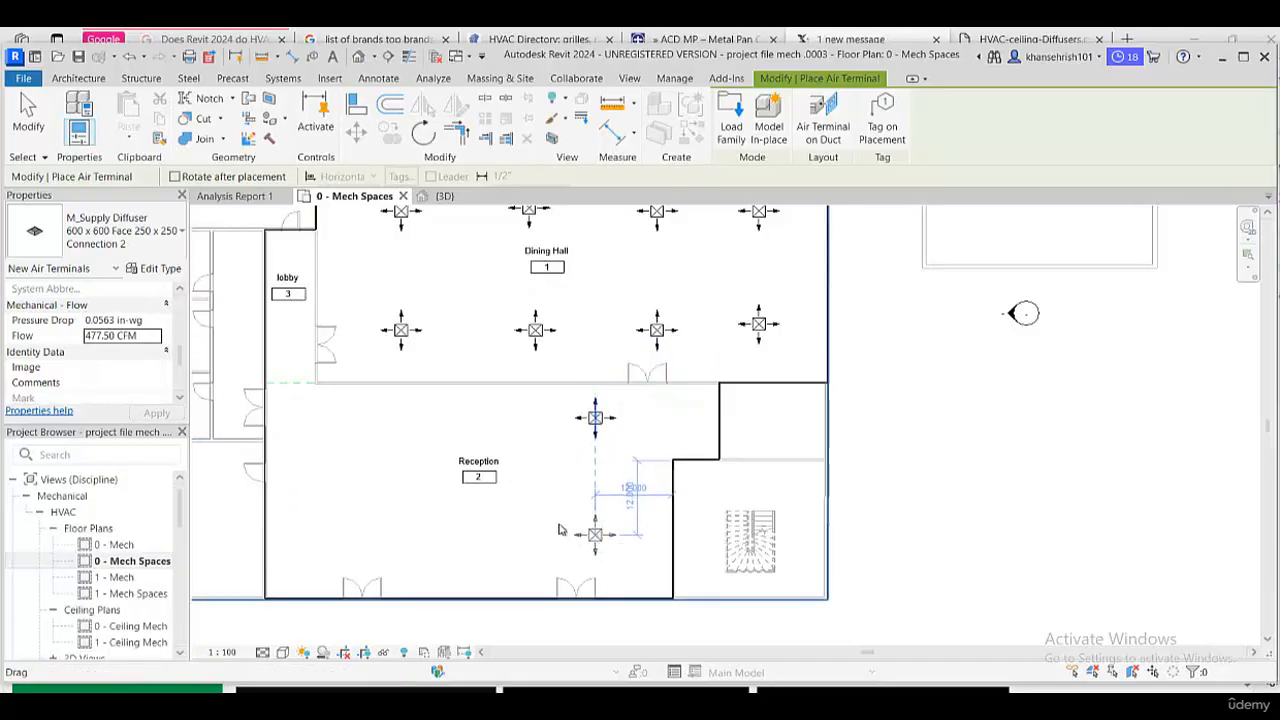
click(435, 408)
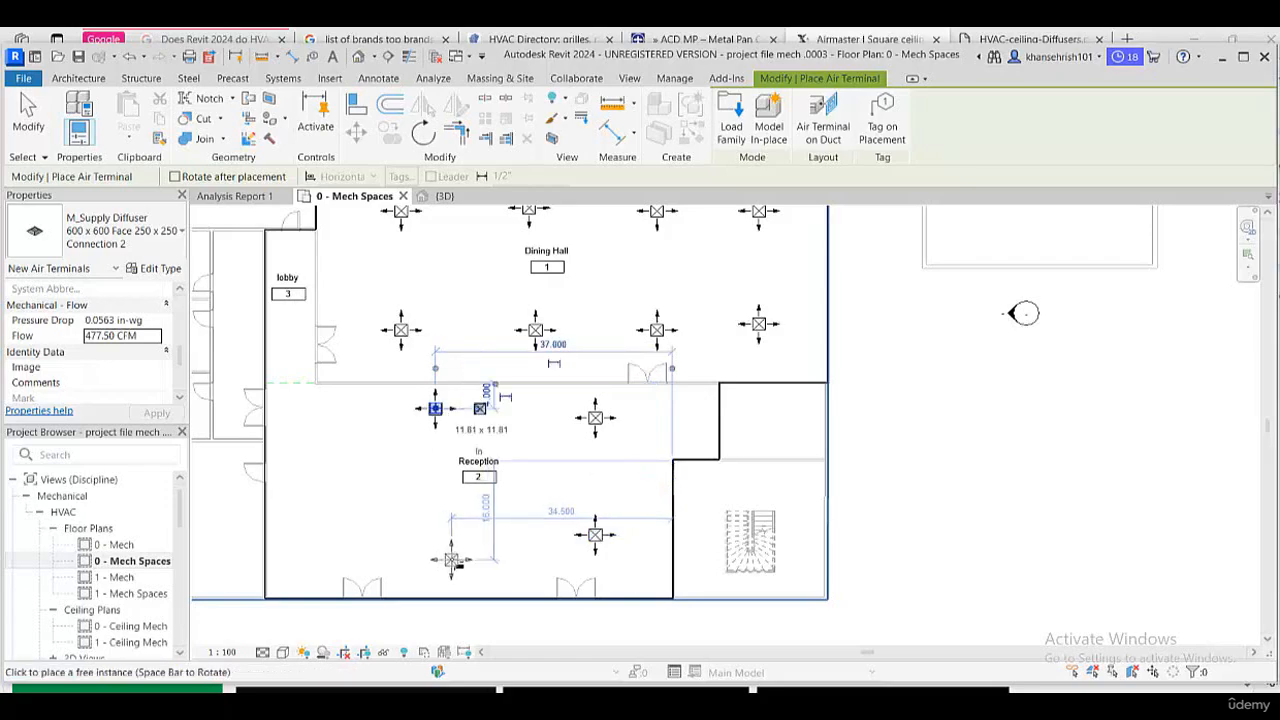
click(451, 559)
click(292, 418)
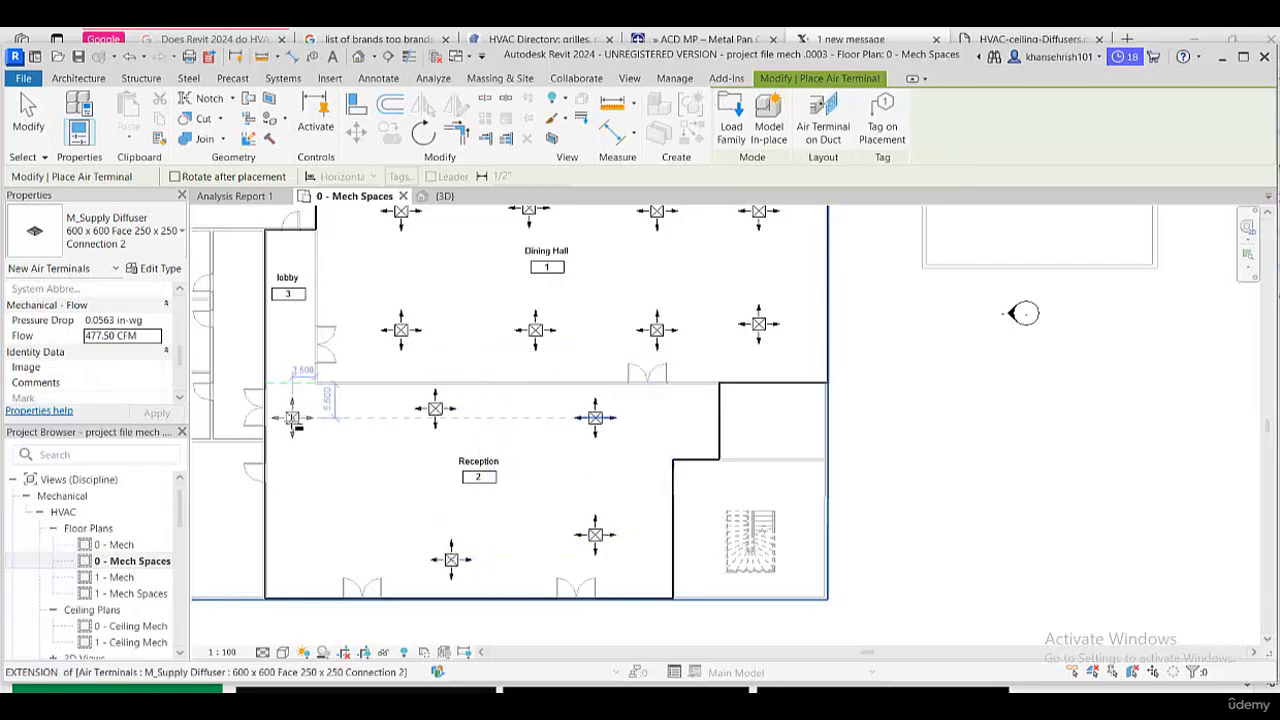
click(292, 559)
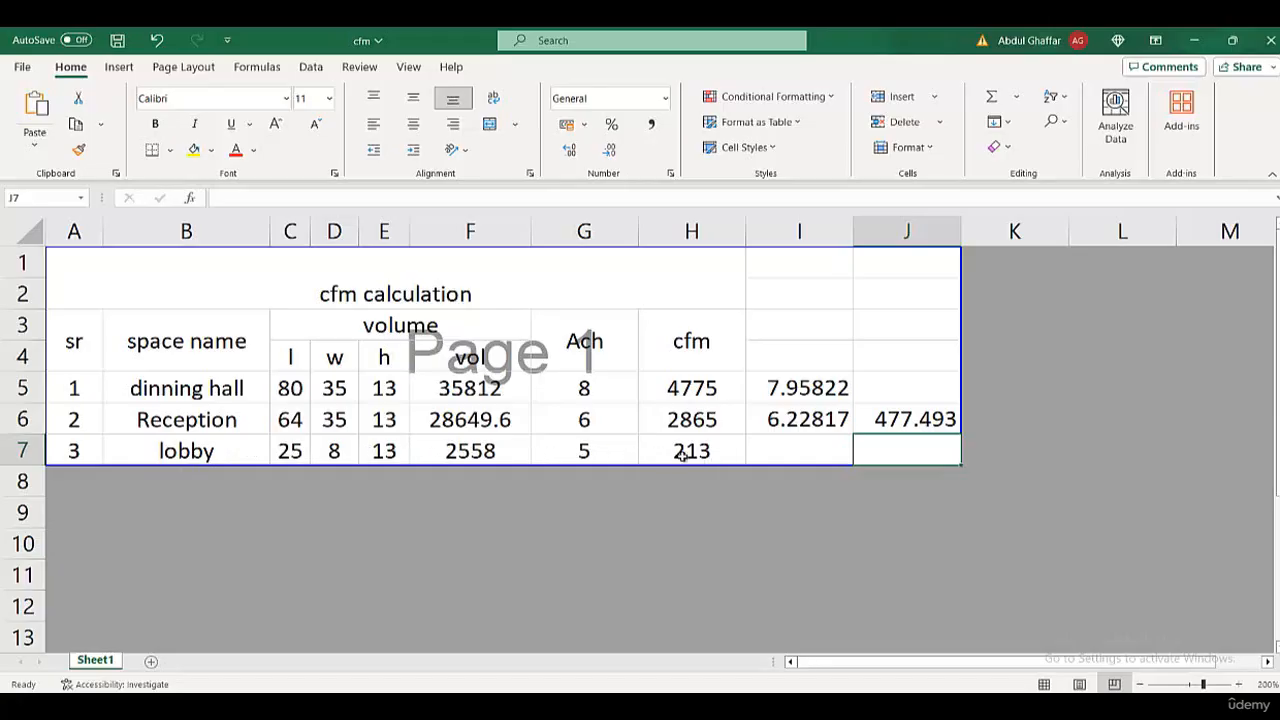
- Return from the Excel cfm sheet to Revit, place one supply diffuser in the lobby below its space tag, and select it
click(1197, 40)
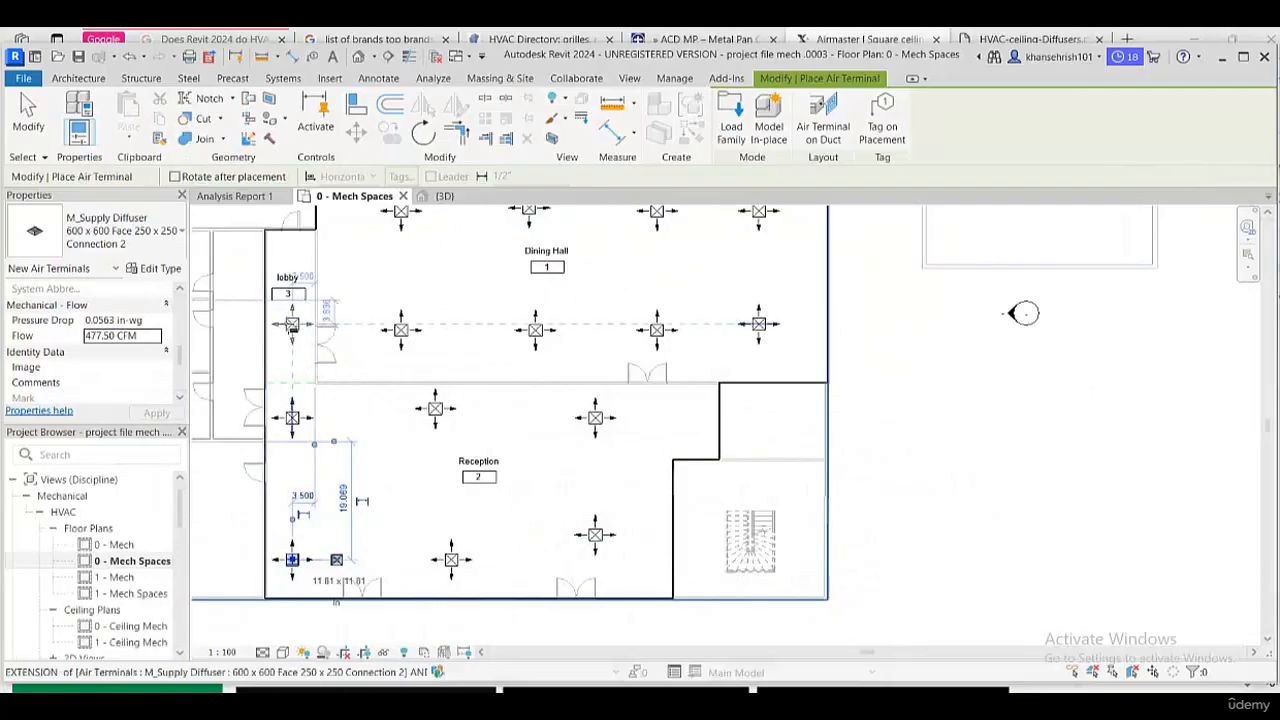
scroll(165, 350, up, 5)
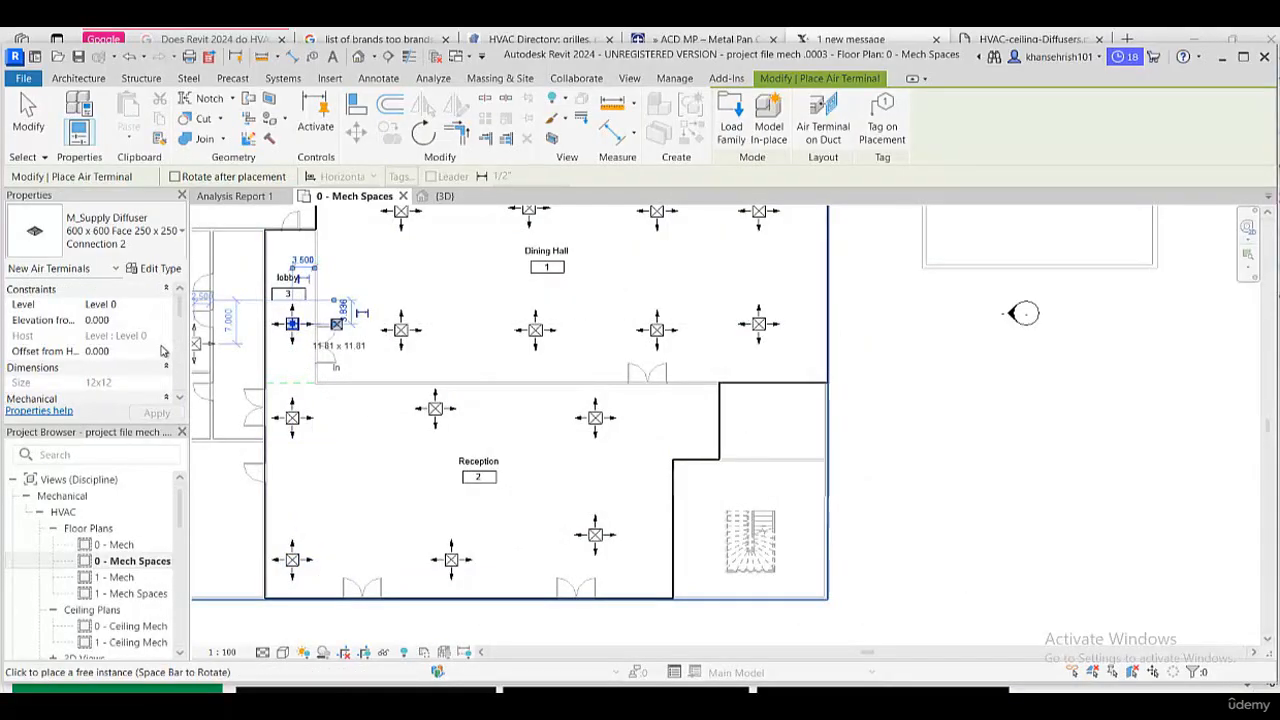
click(31, 104)
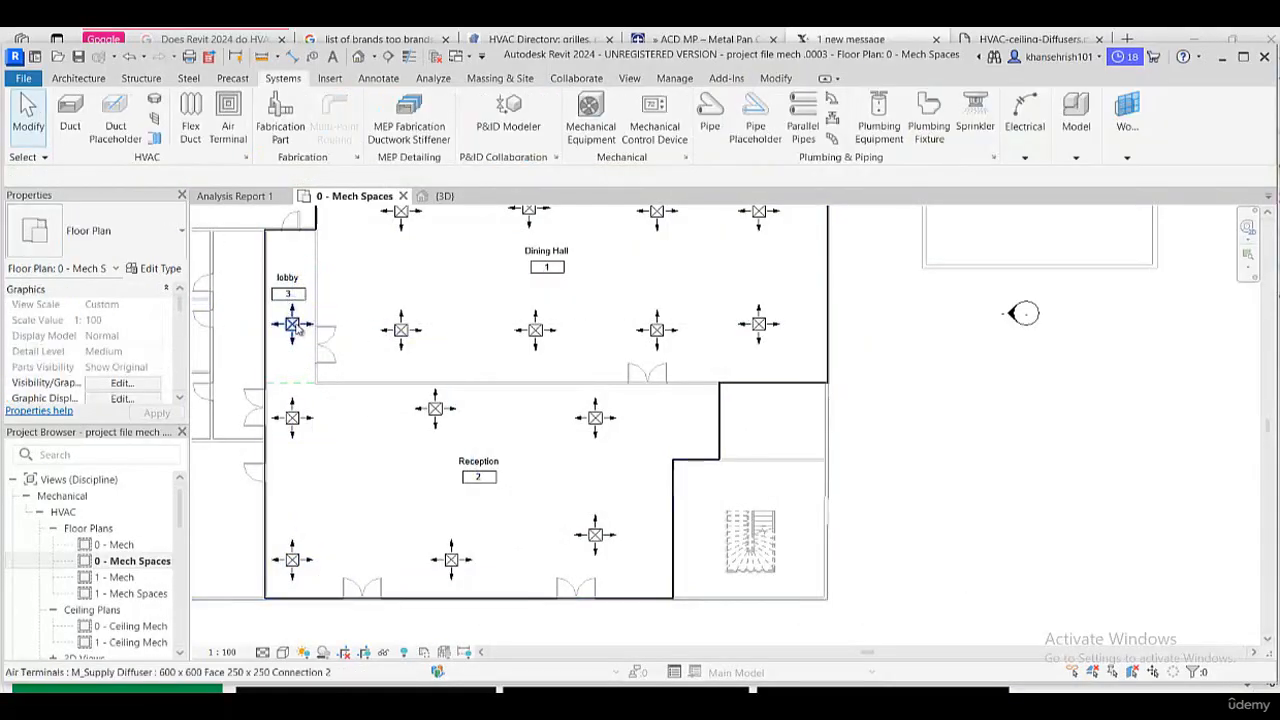
click(292, 324)
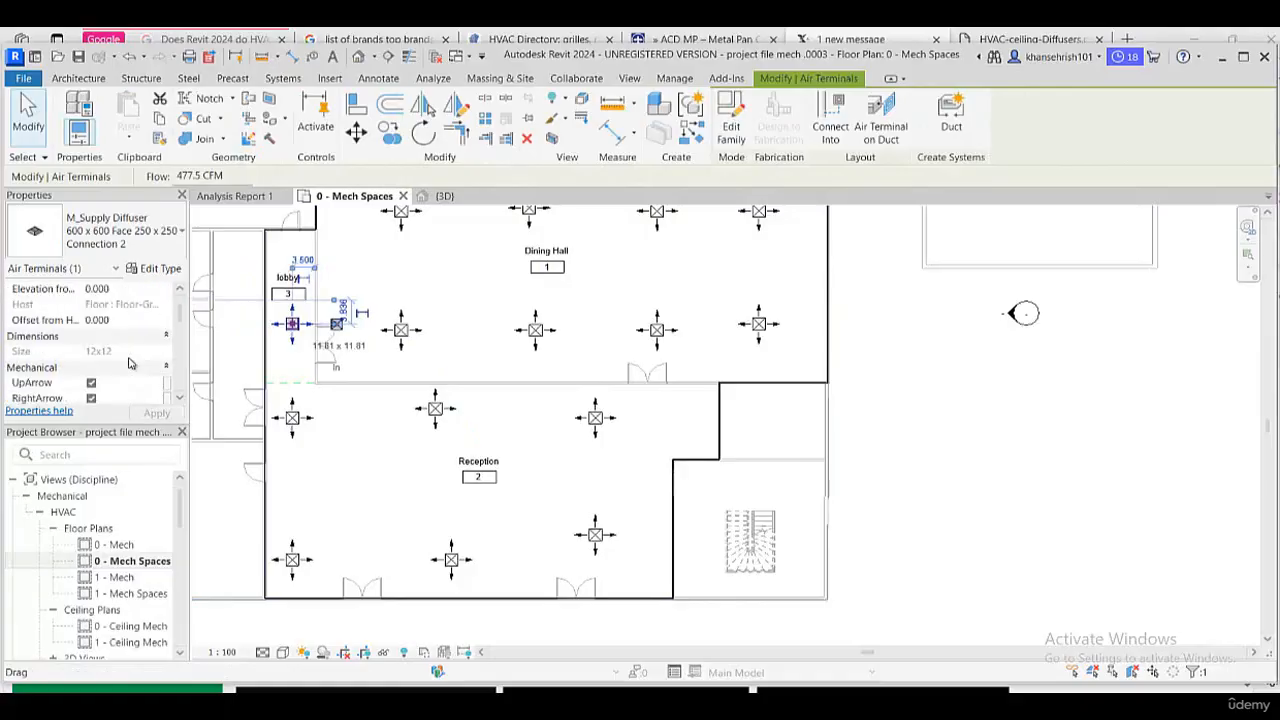
scroll(128, 355, down, 5)
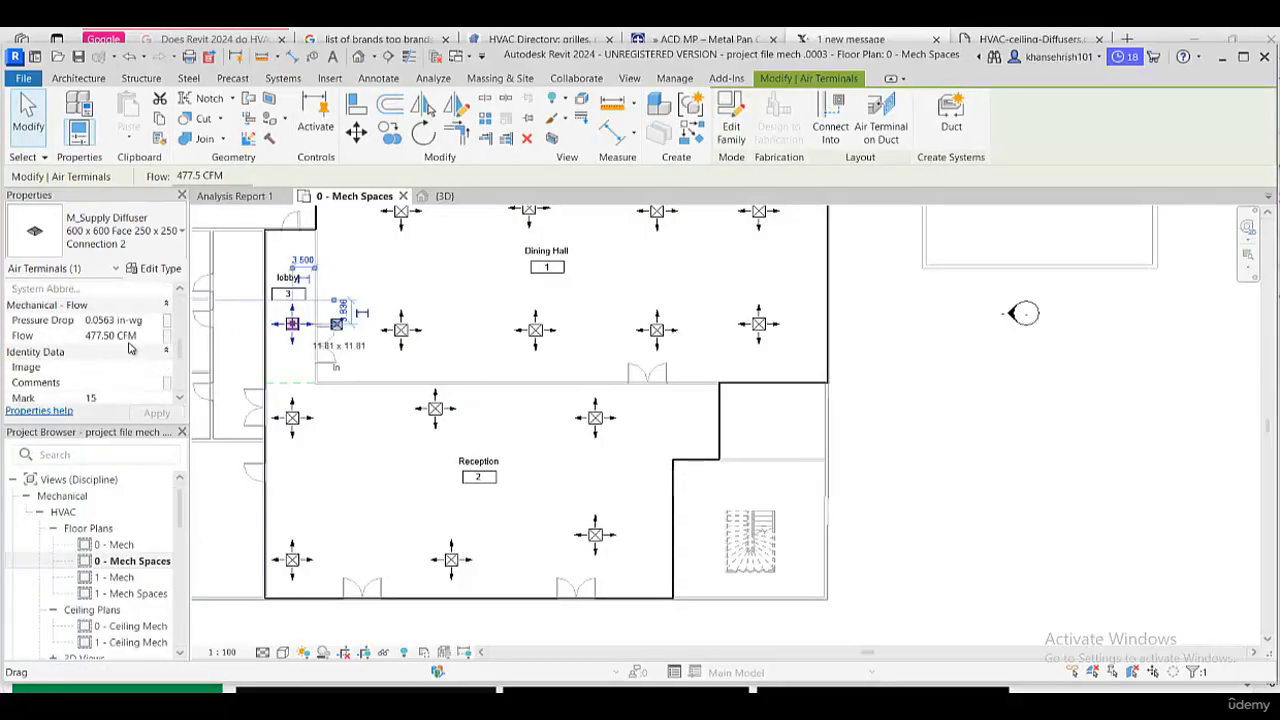
drag(140, 337, 49, 335)
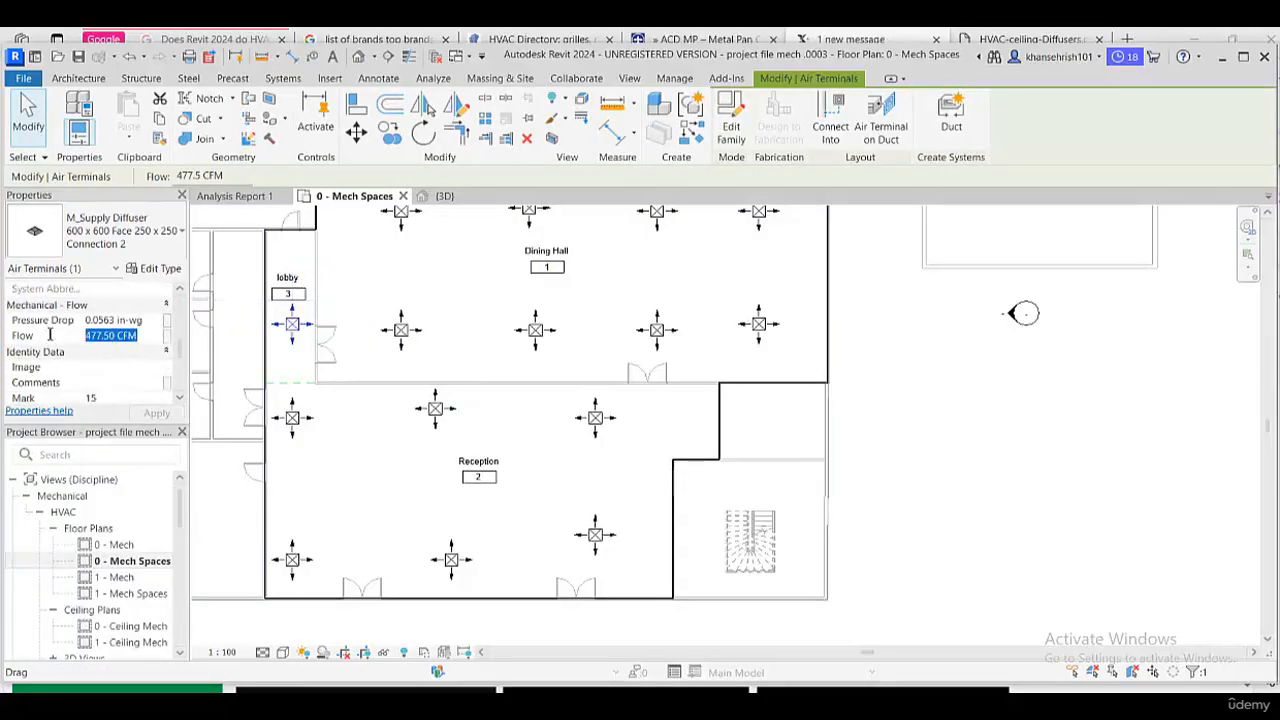
click(158, 270)
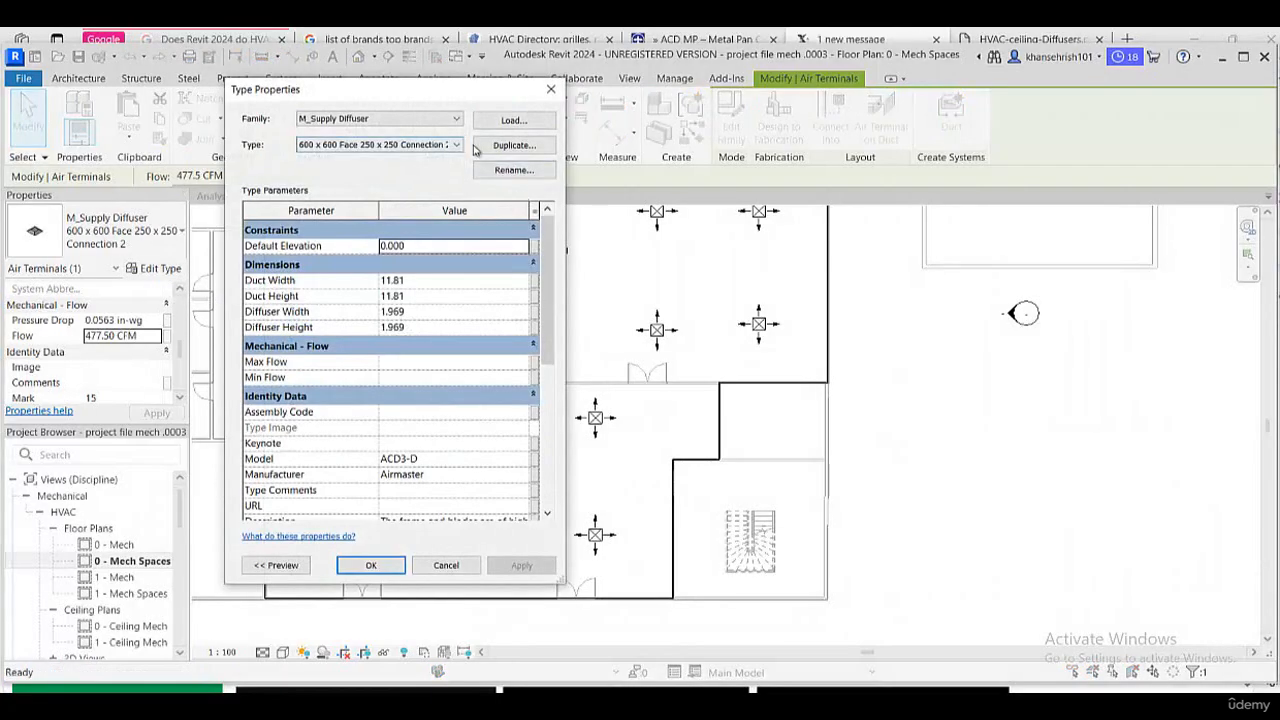
click(514, 145)
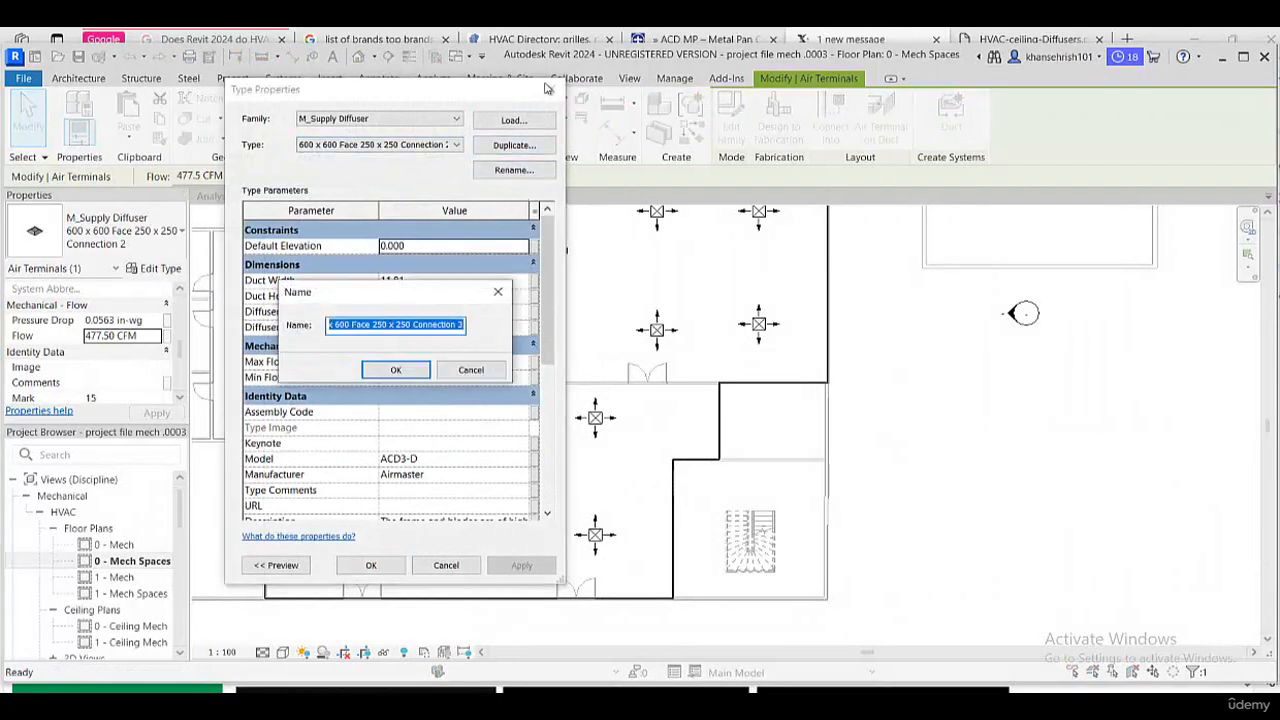
click(498, 291)
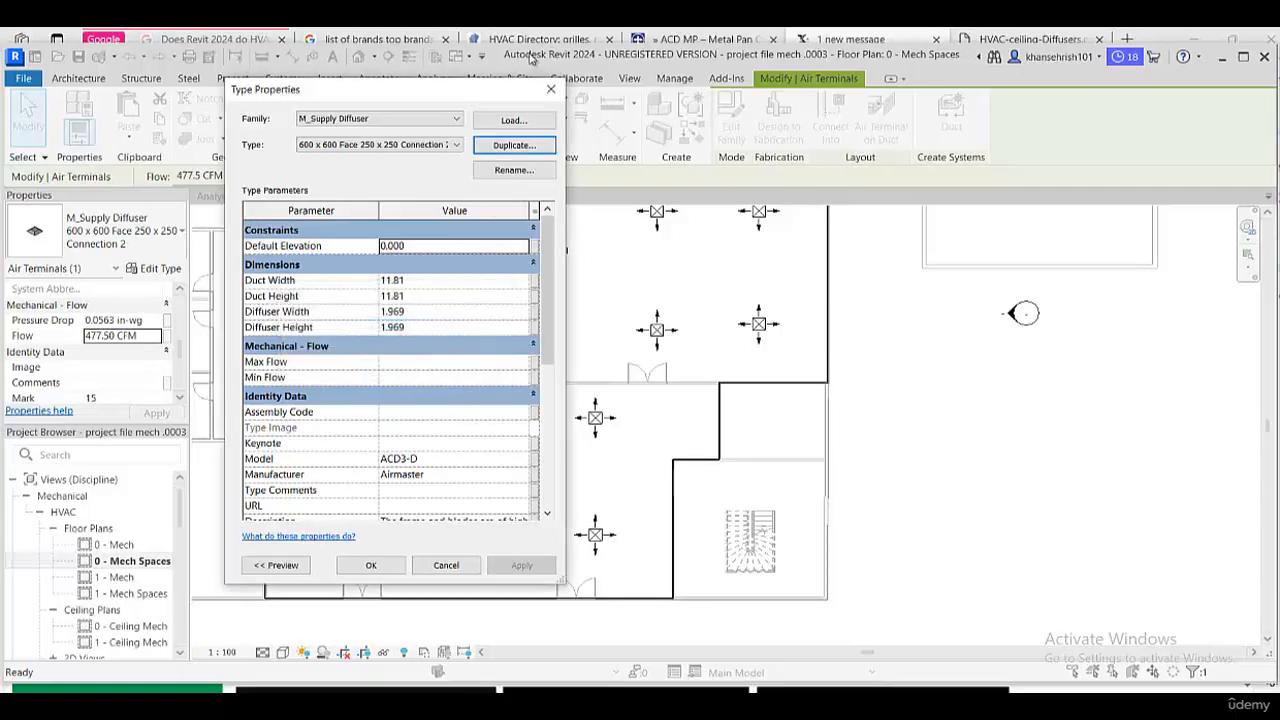
click(549, 90)
- Set the lobby diffuser's Flow to 230 CFM
drag(153, 337, 55, 333)
text(230)
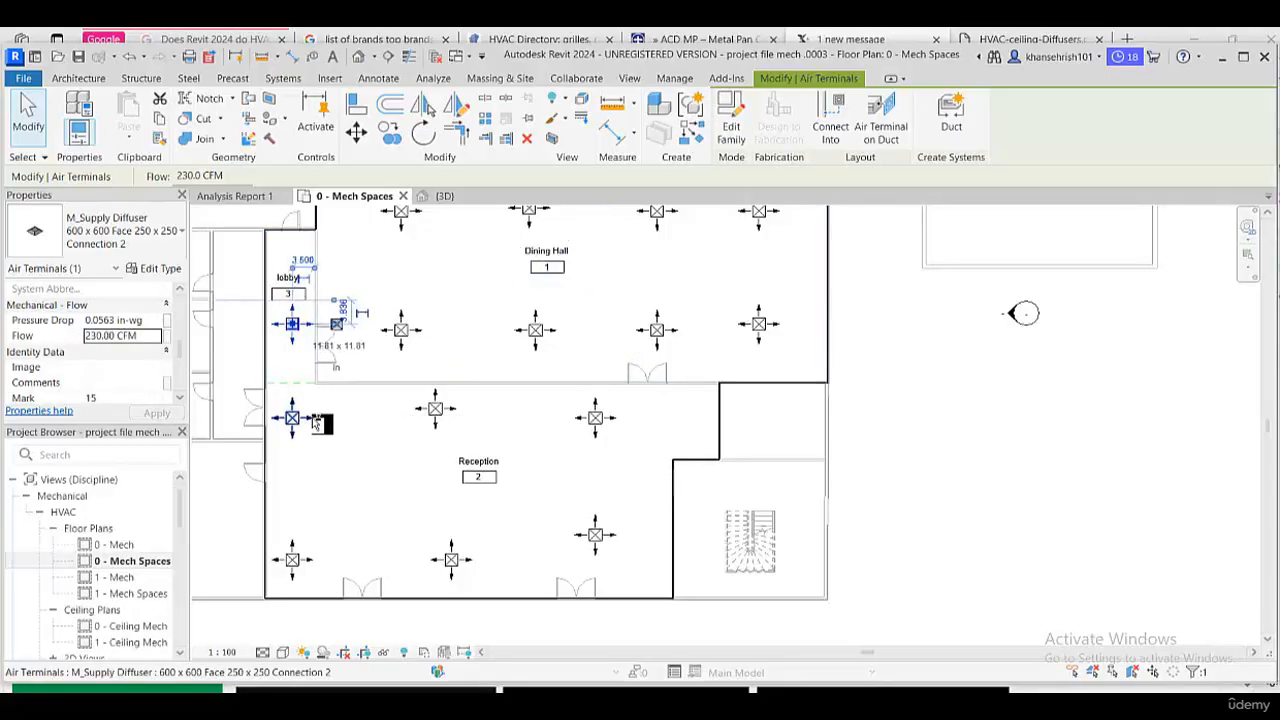
- Add all six Reception diffusers to the selected lobby diffuser and set their elevation from level to 10
ctrl+click(300, 416)
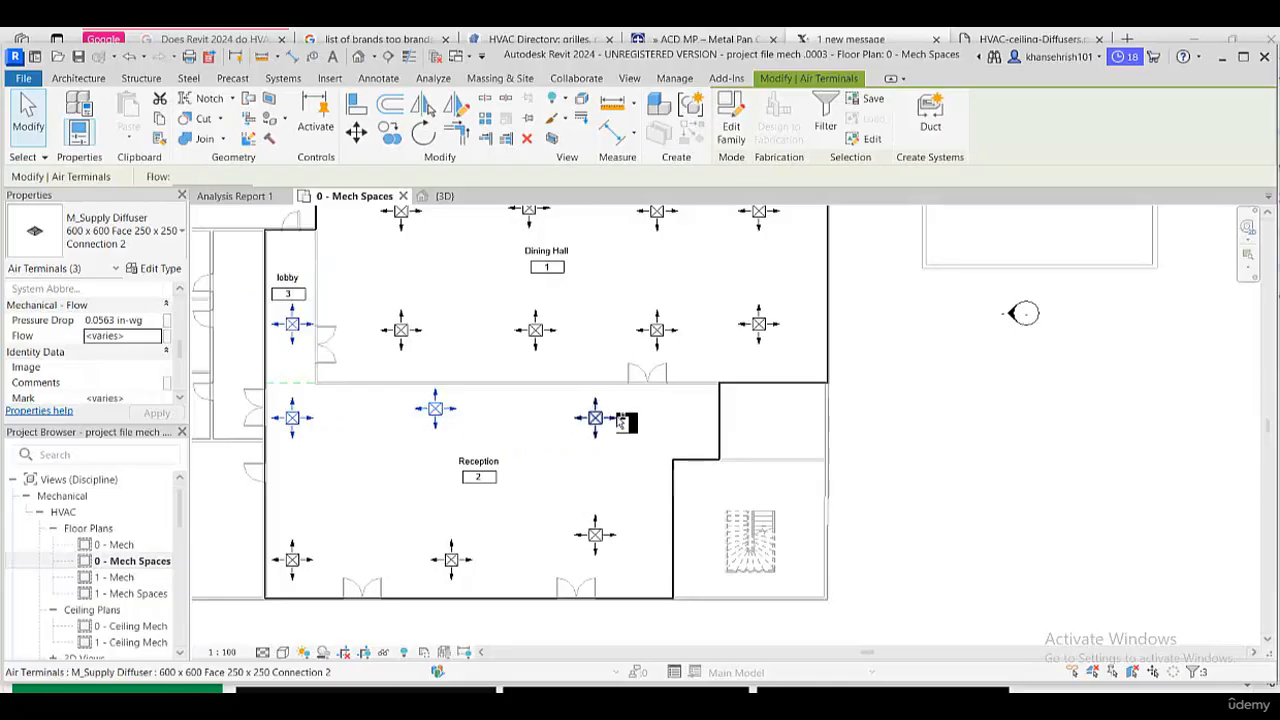
ctrl+click(598, 418)
ctrl+click(595, 535)
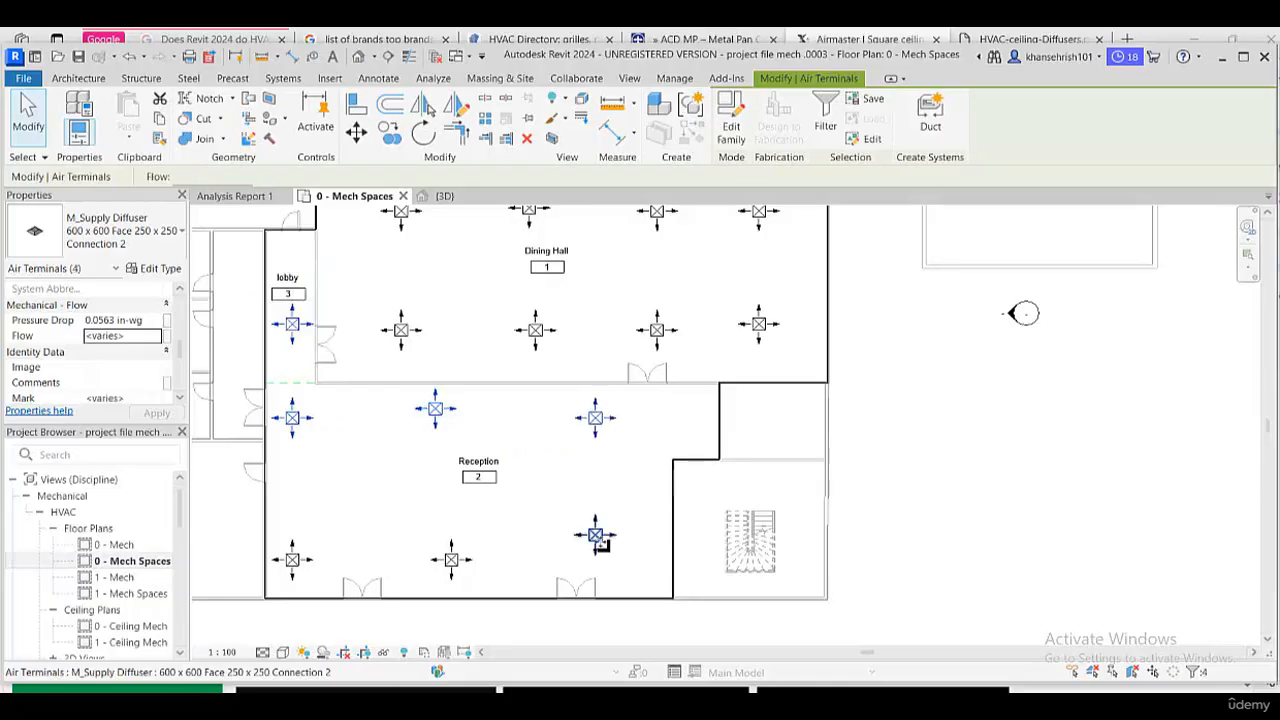
ctrl+click(451, 560)
ctrl+click(276, 540)
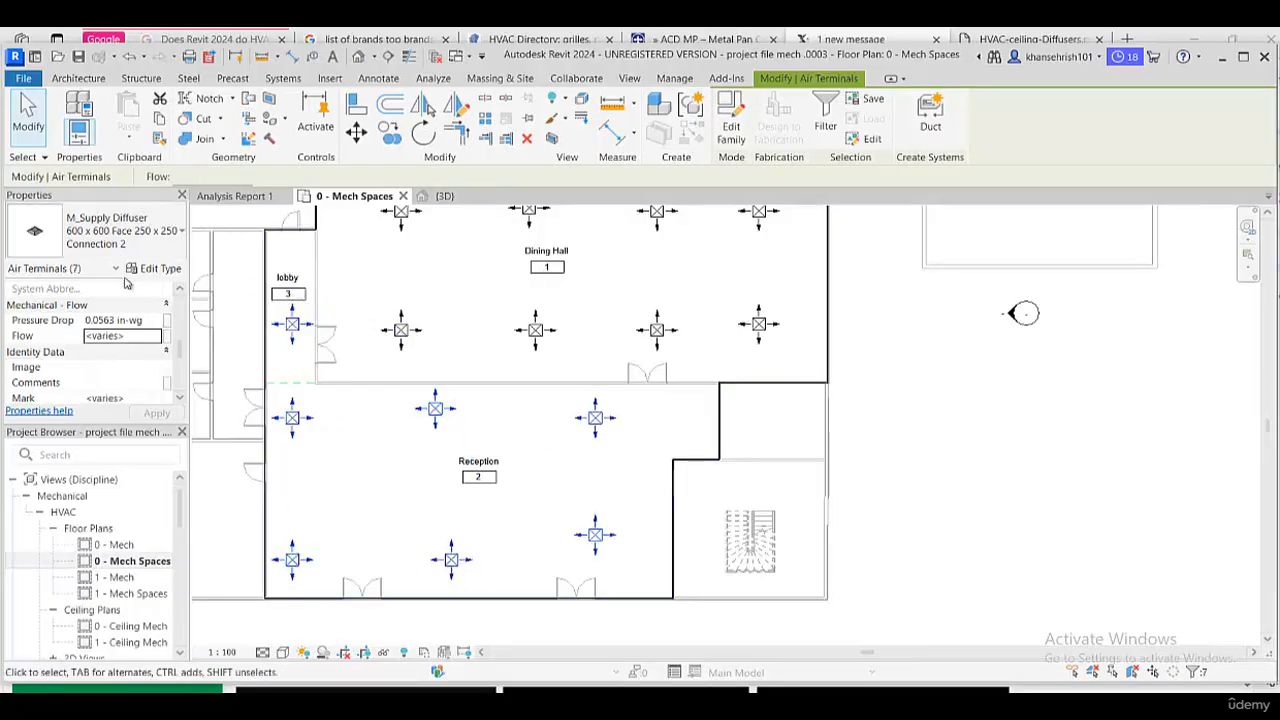
scroll(141, 355, up, 5)
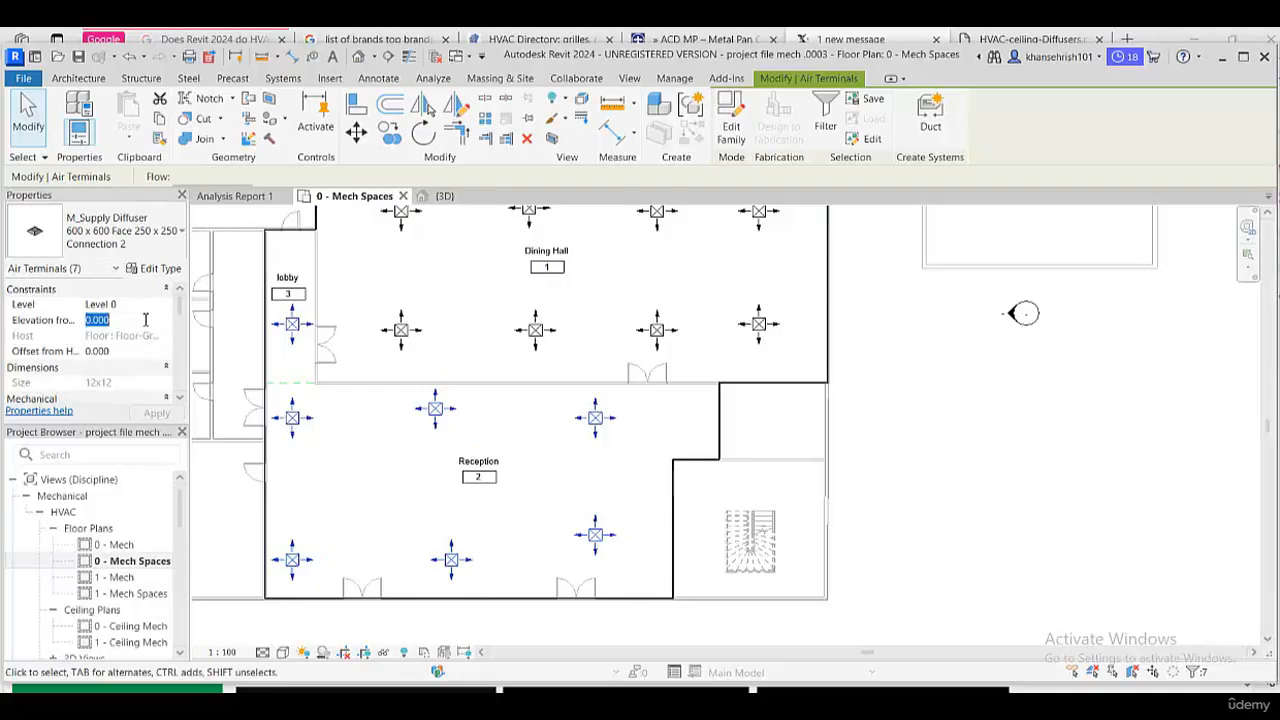
text(10)
click(157, 414)
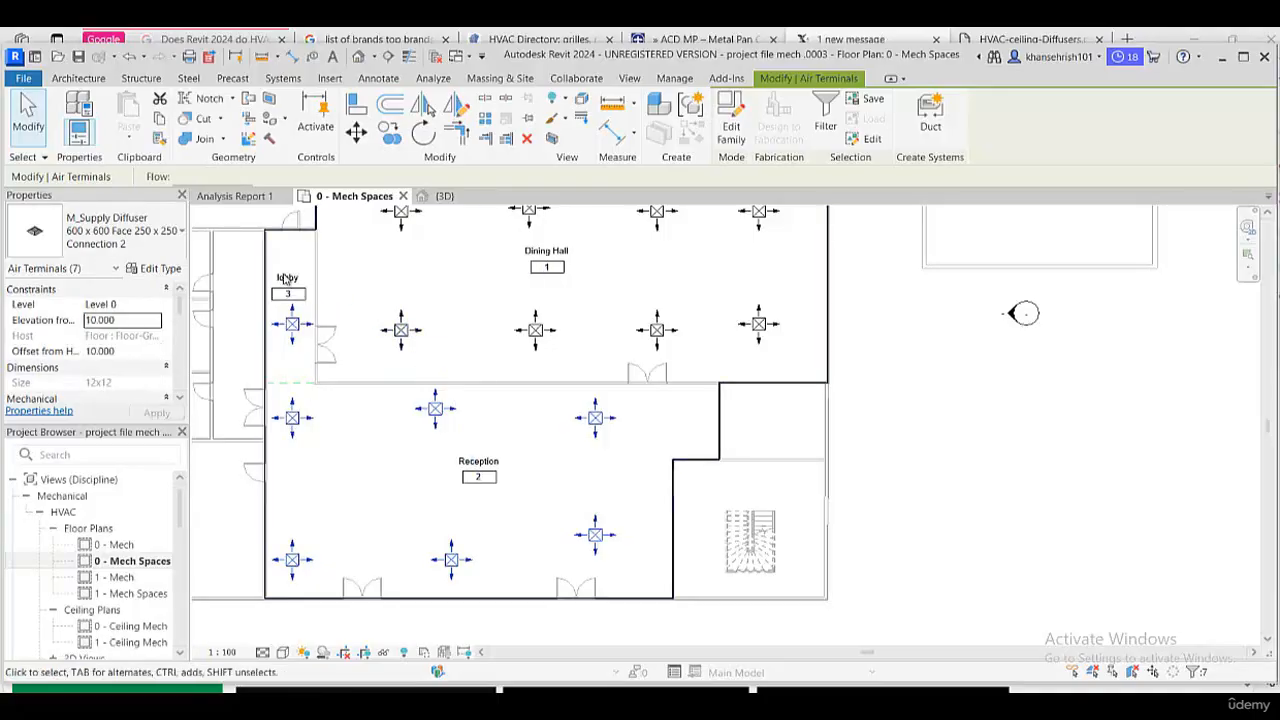